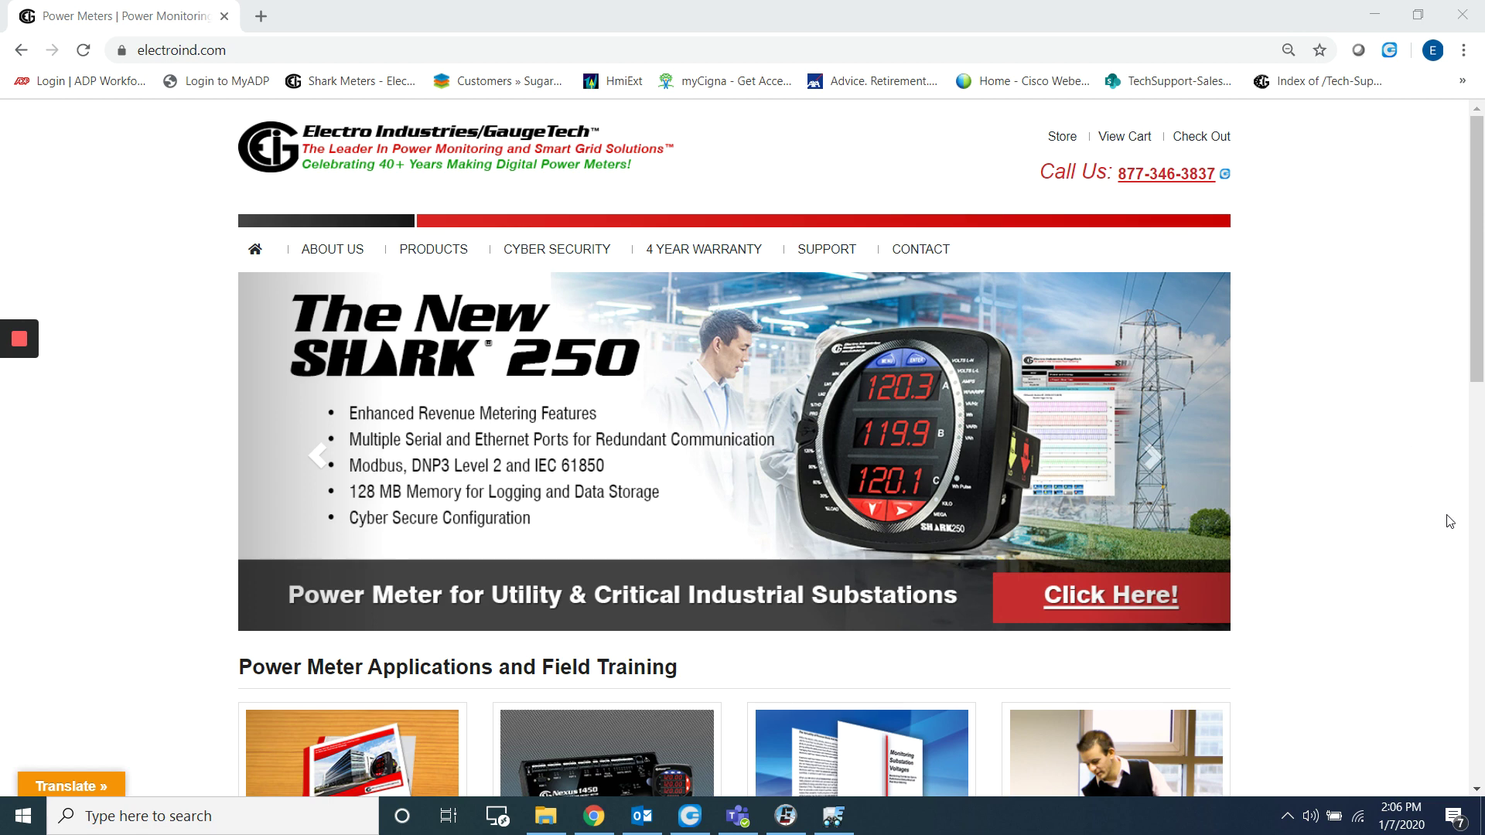
- Switch to the EnergyReporter EXT Settings Editor and launch the Dashboard Viewer
click(795, 818)
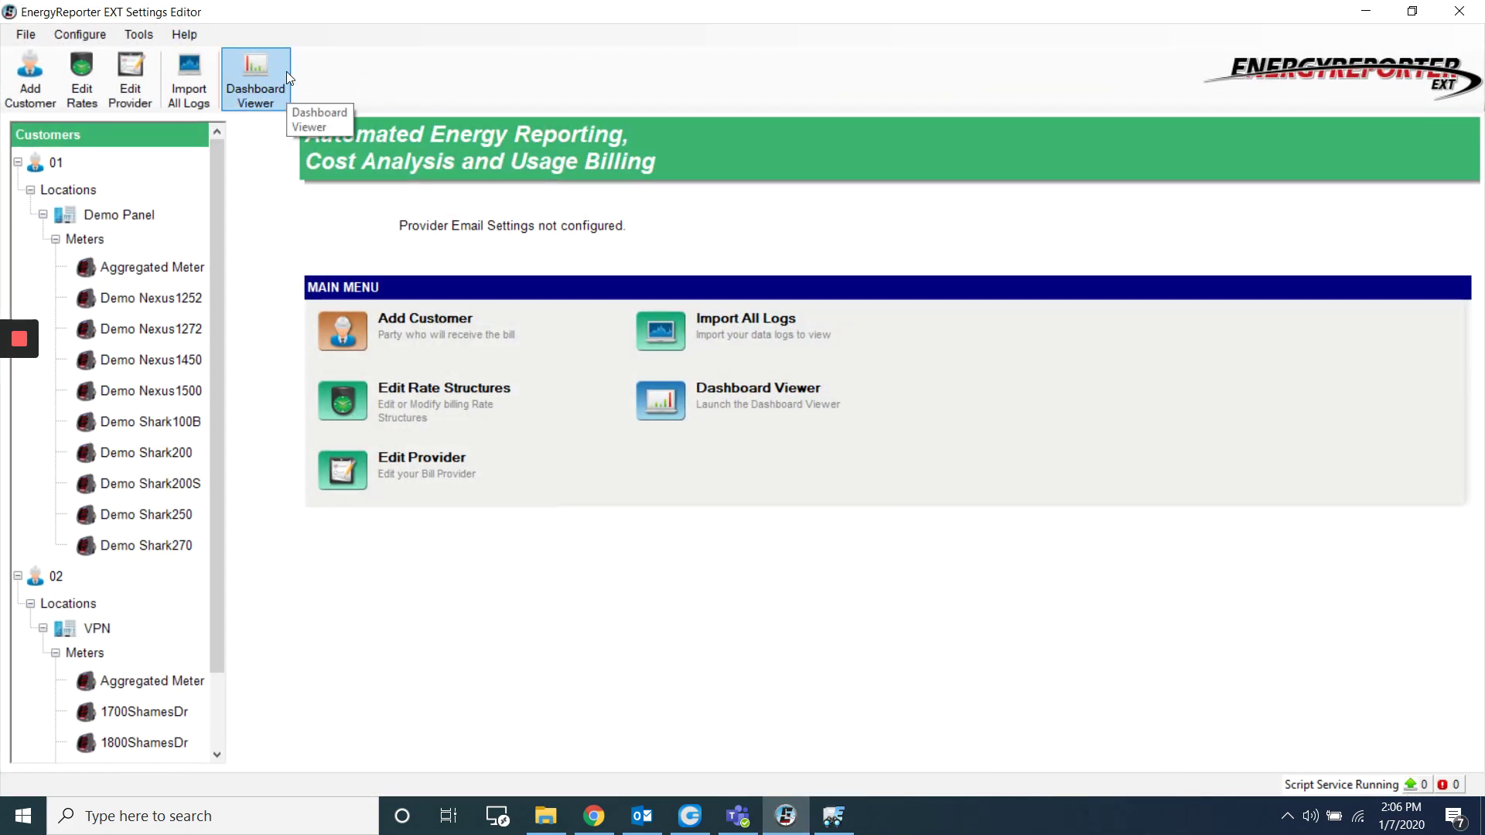
click(271, 93)
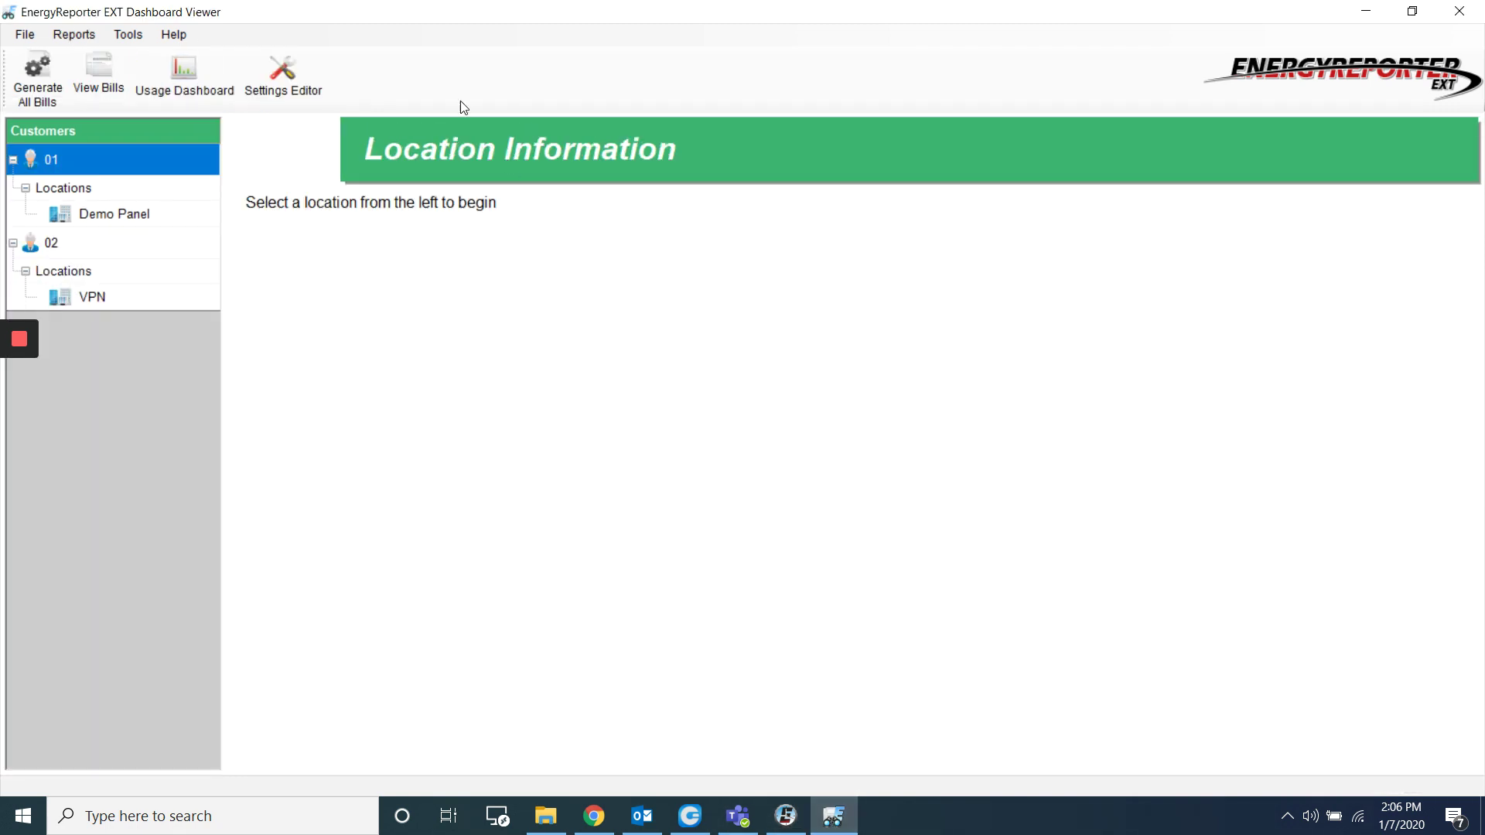
- Start generating a customer usage report and choose customer 02
click(74, 34)
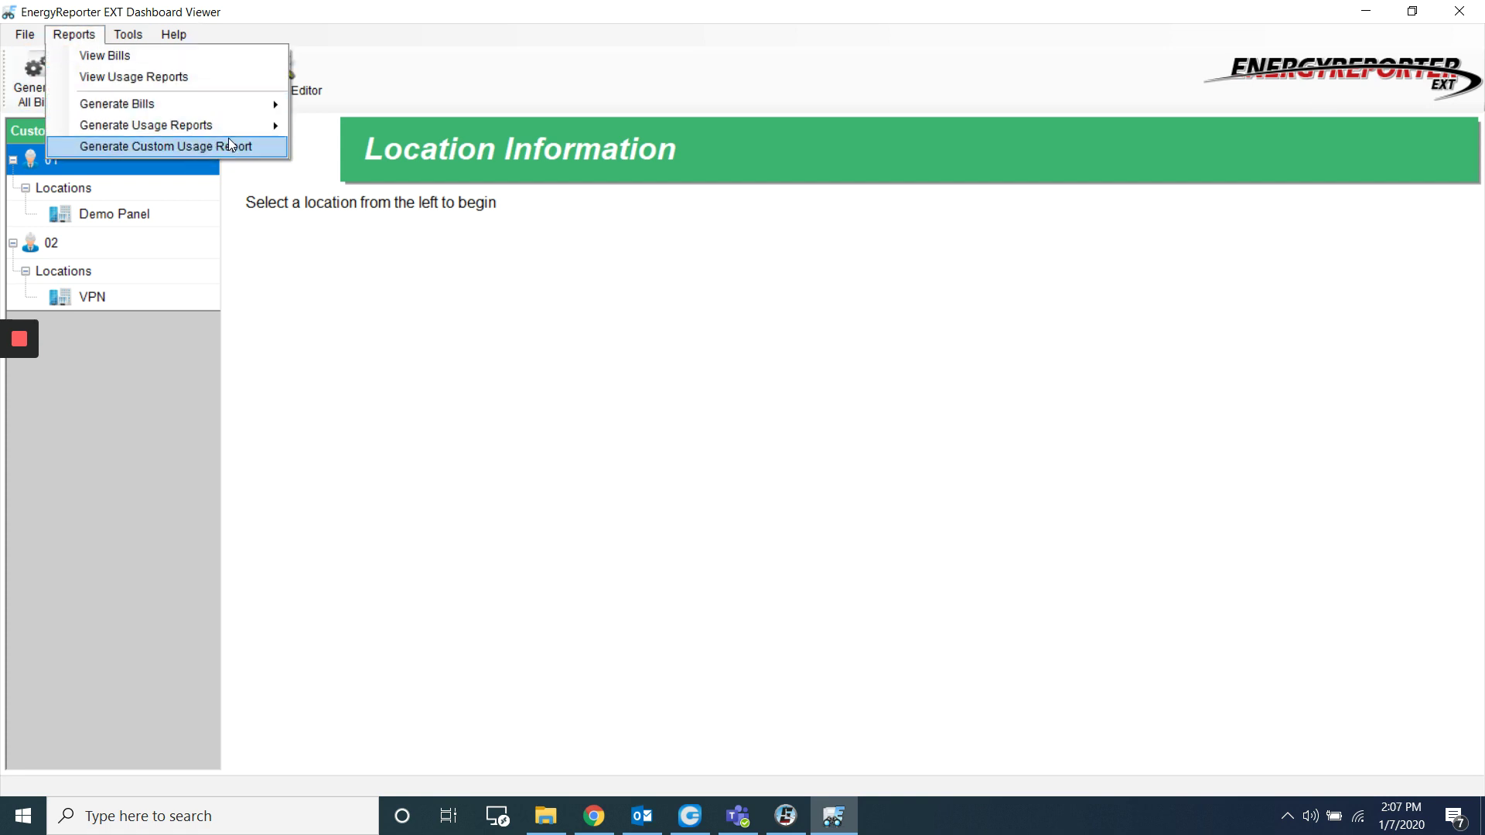
mouse_move(230, 136)
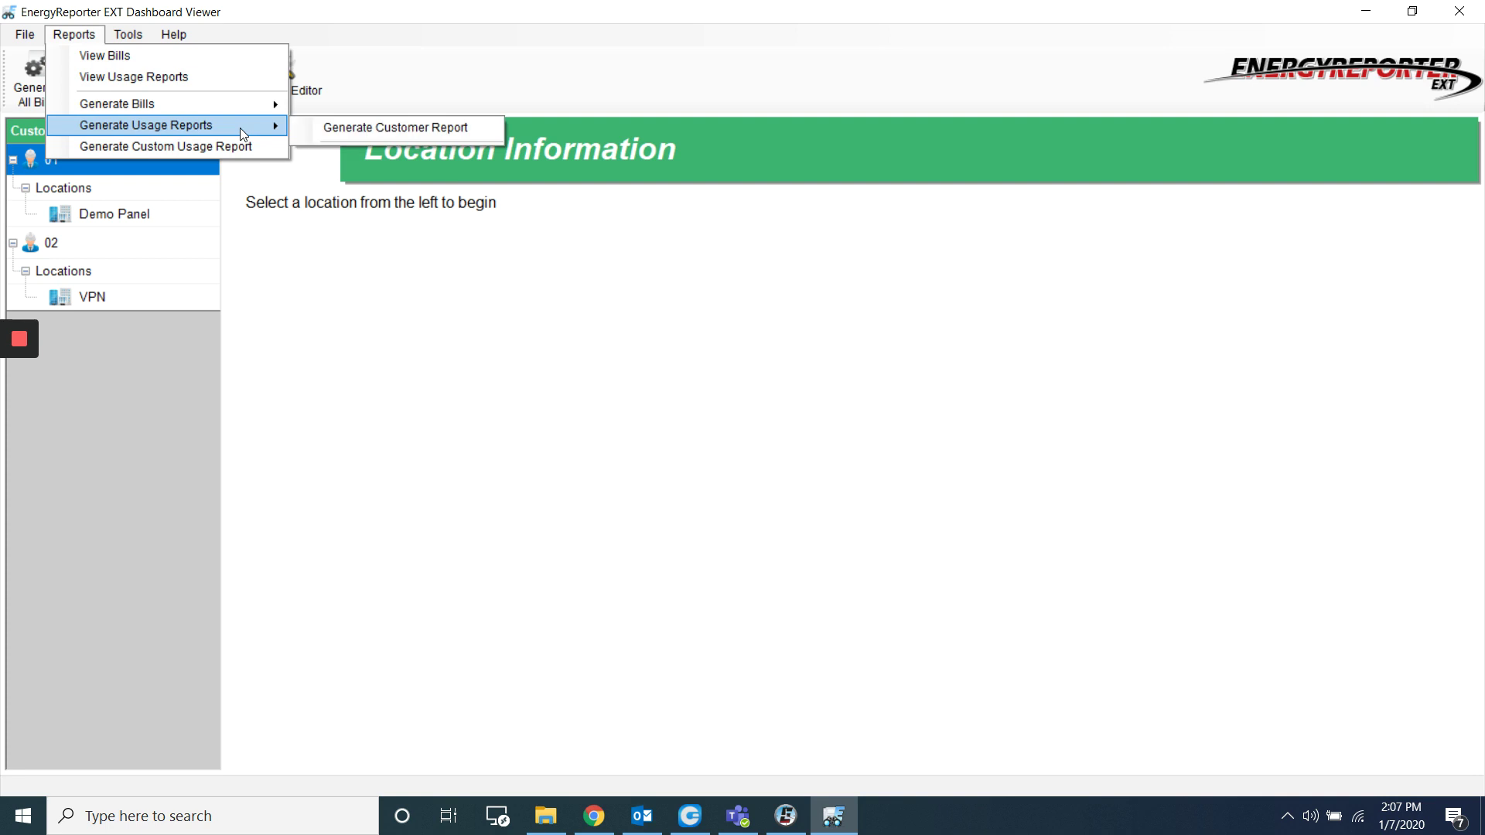
click(403, 127)
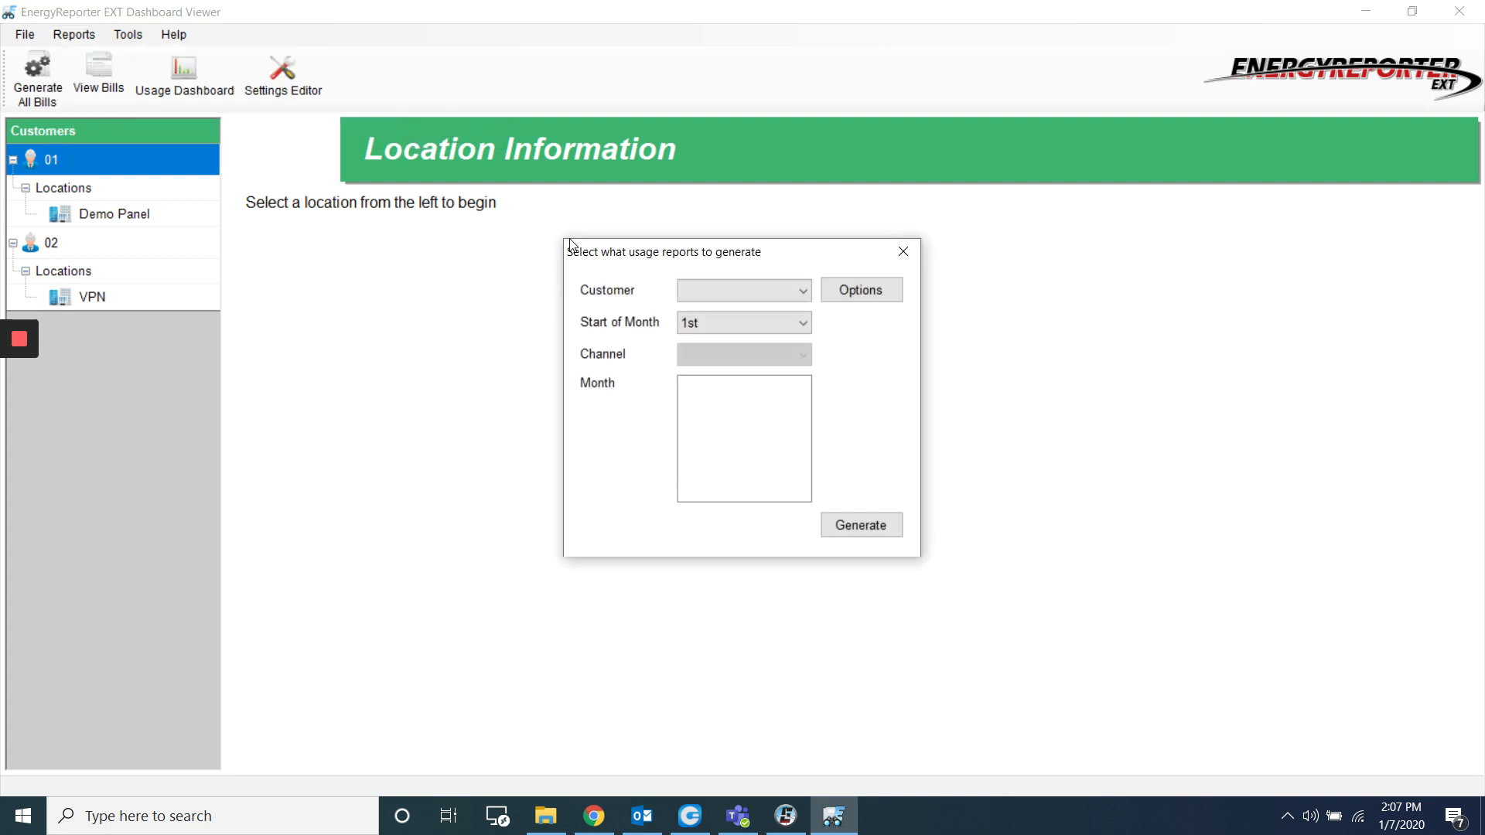
click(739, 297)
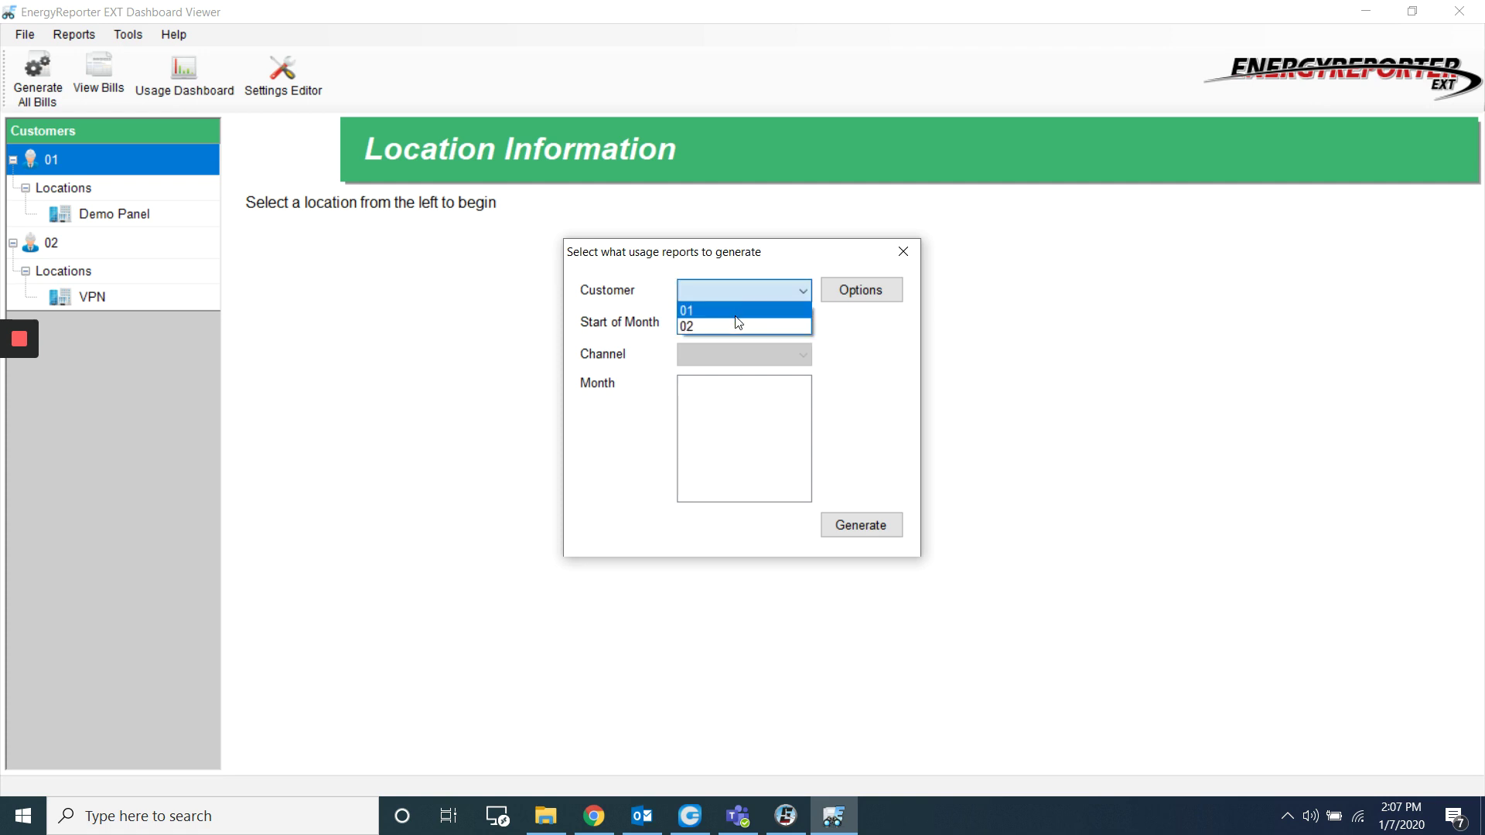
click(736, 325)
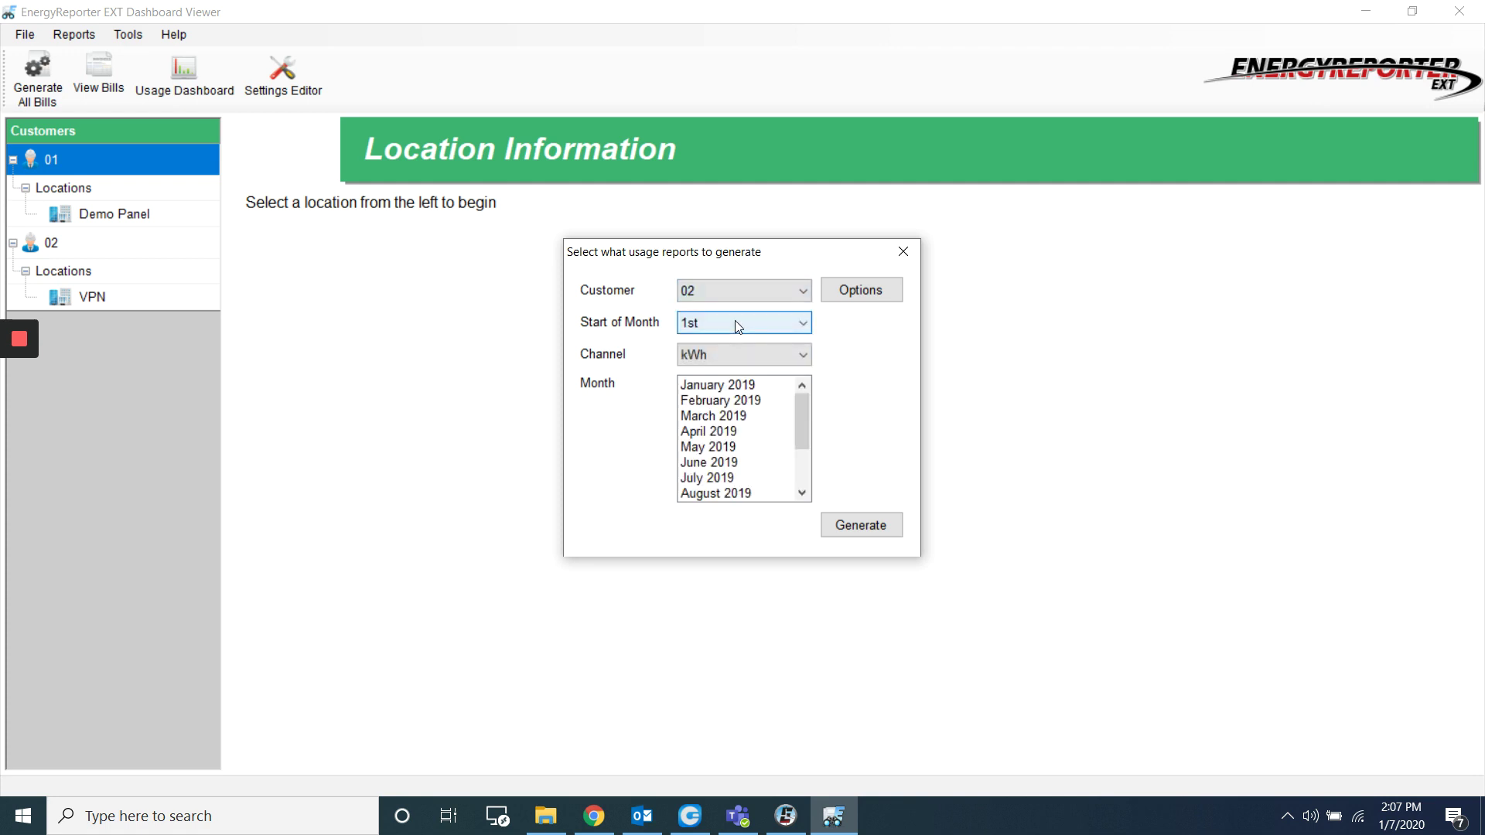
- Set the usage report options to the default report name and PDF file format, and accept them
click(869, 295)
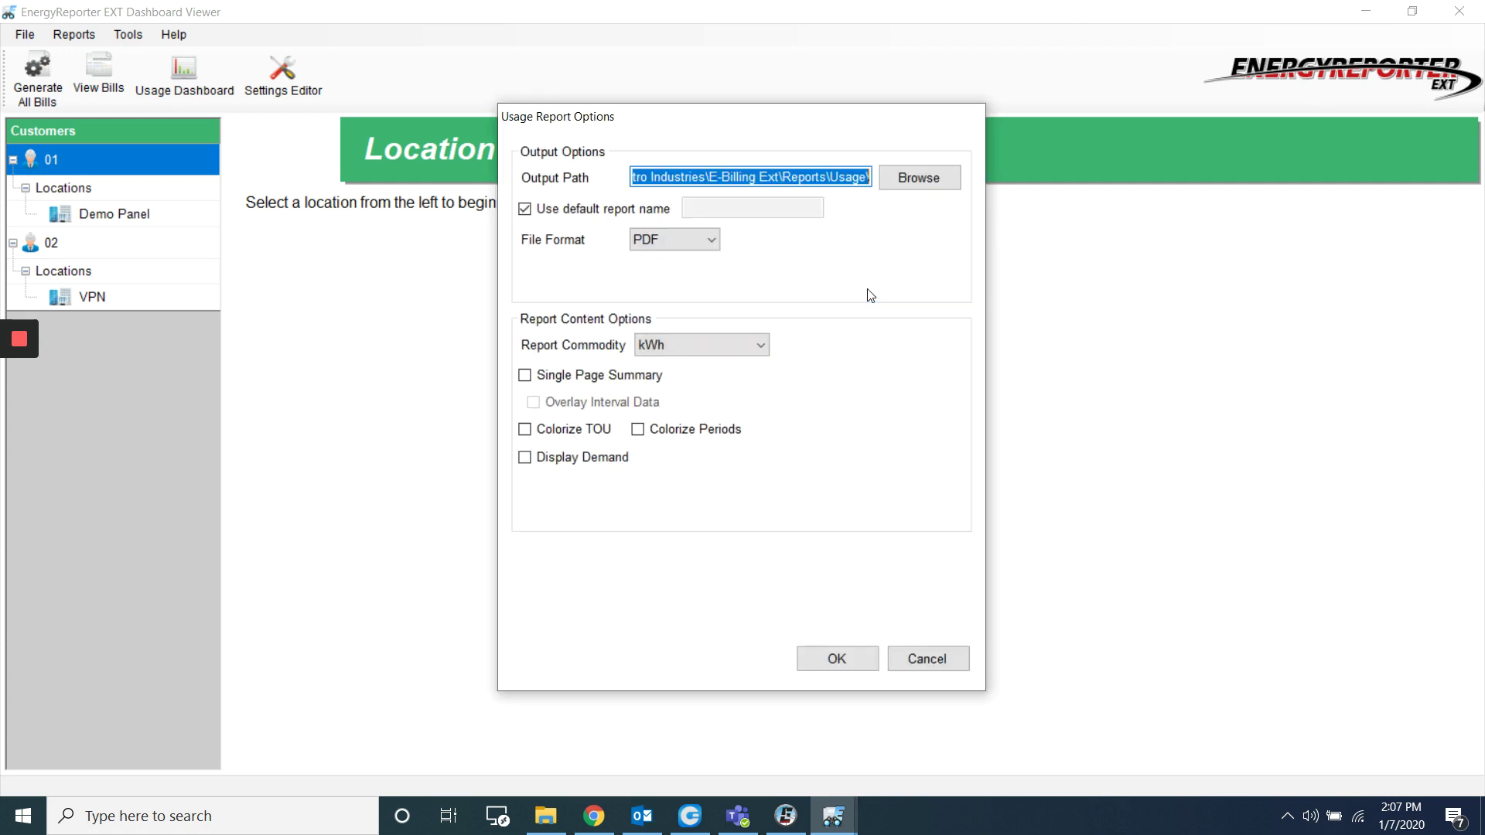
click(694, 177)
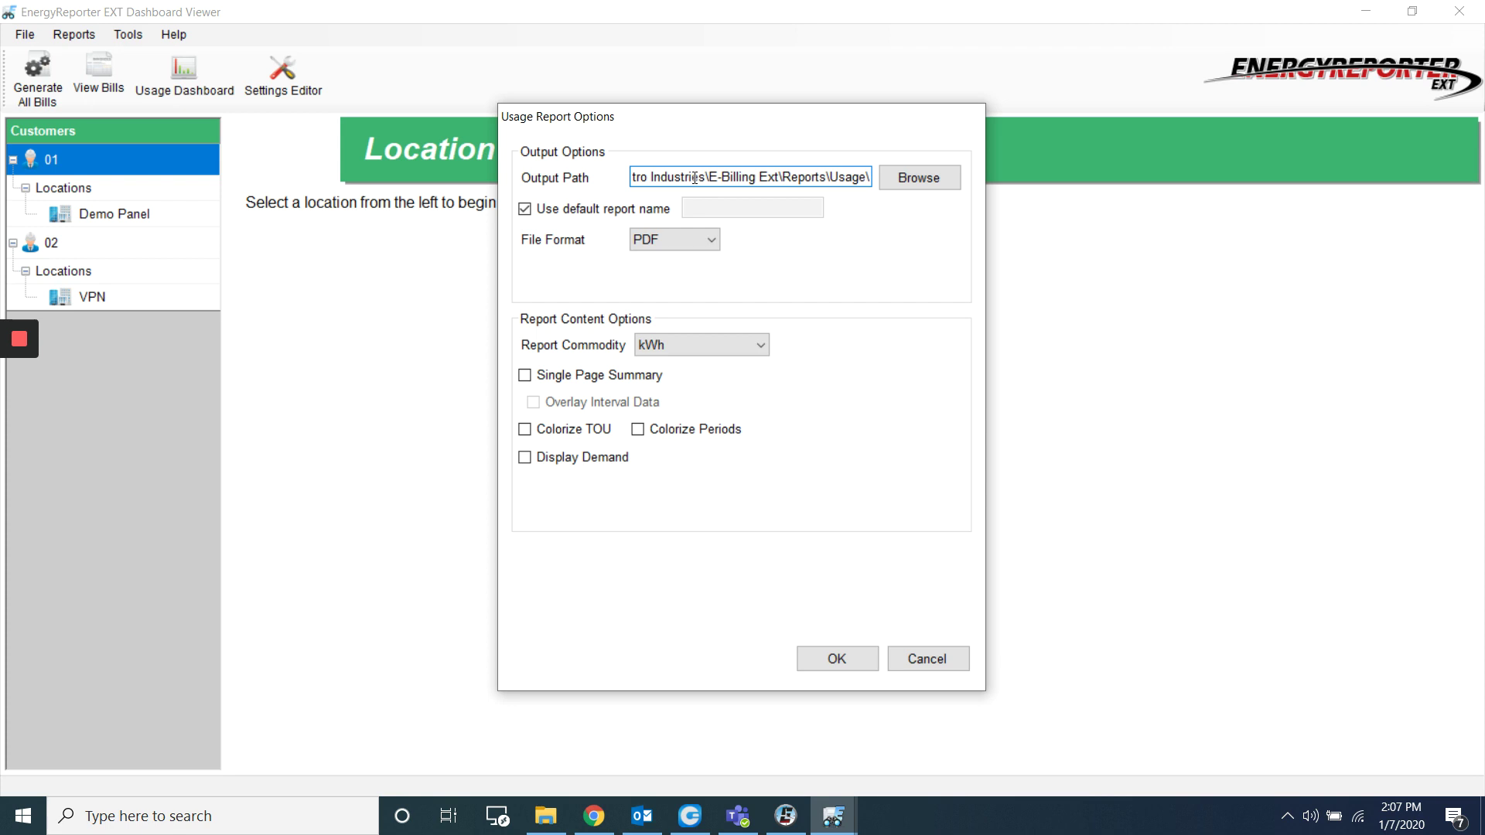
click(596, 211)
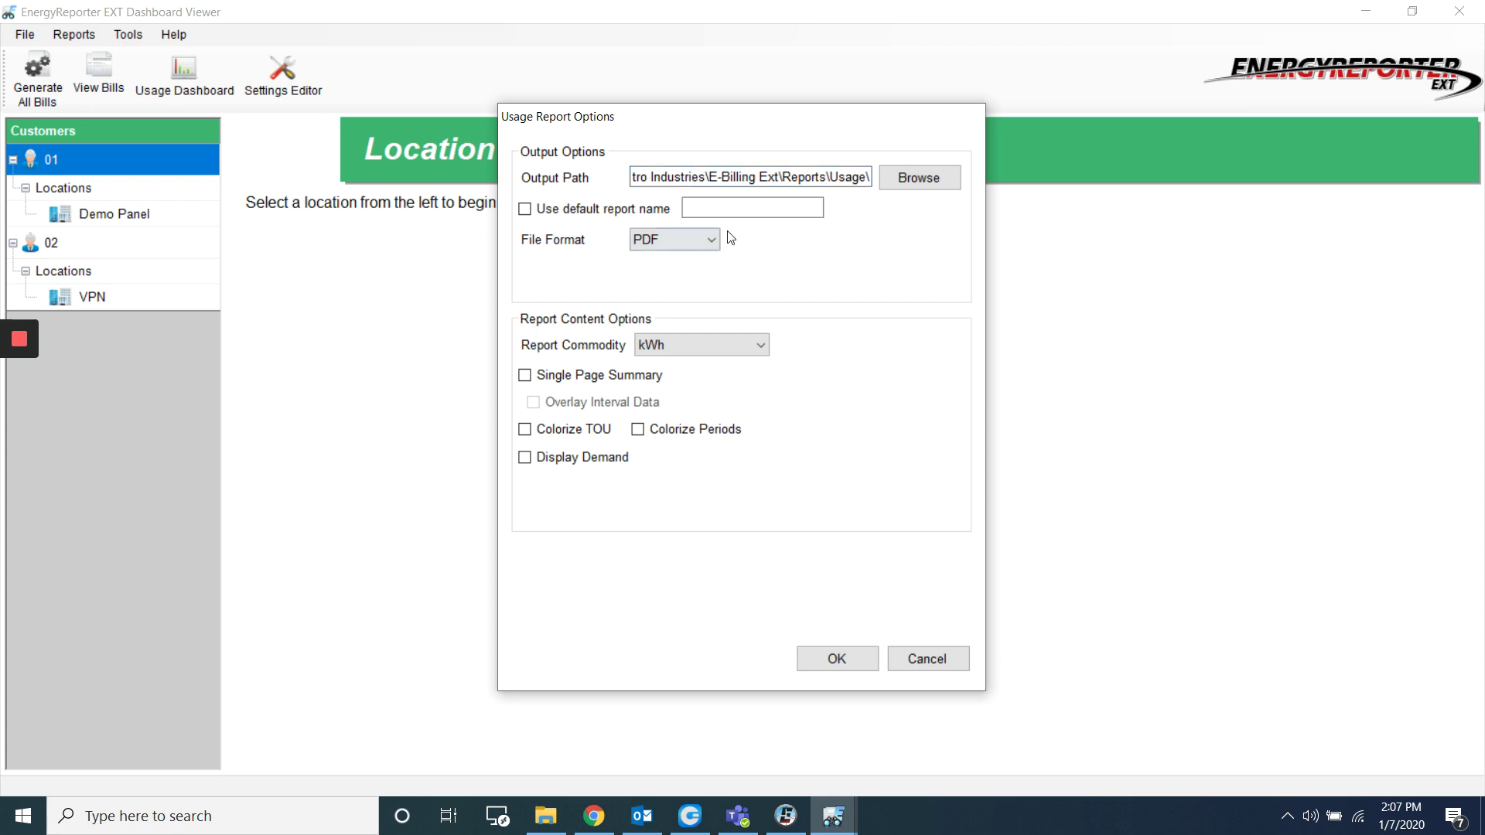
click(597, 211)
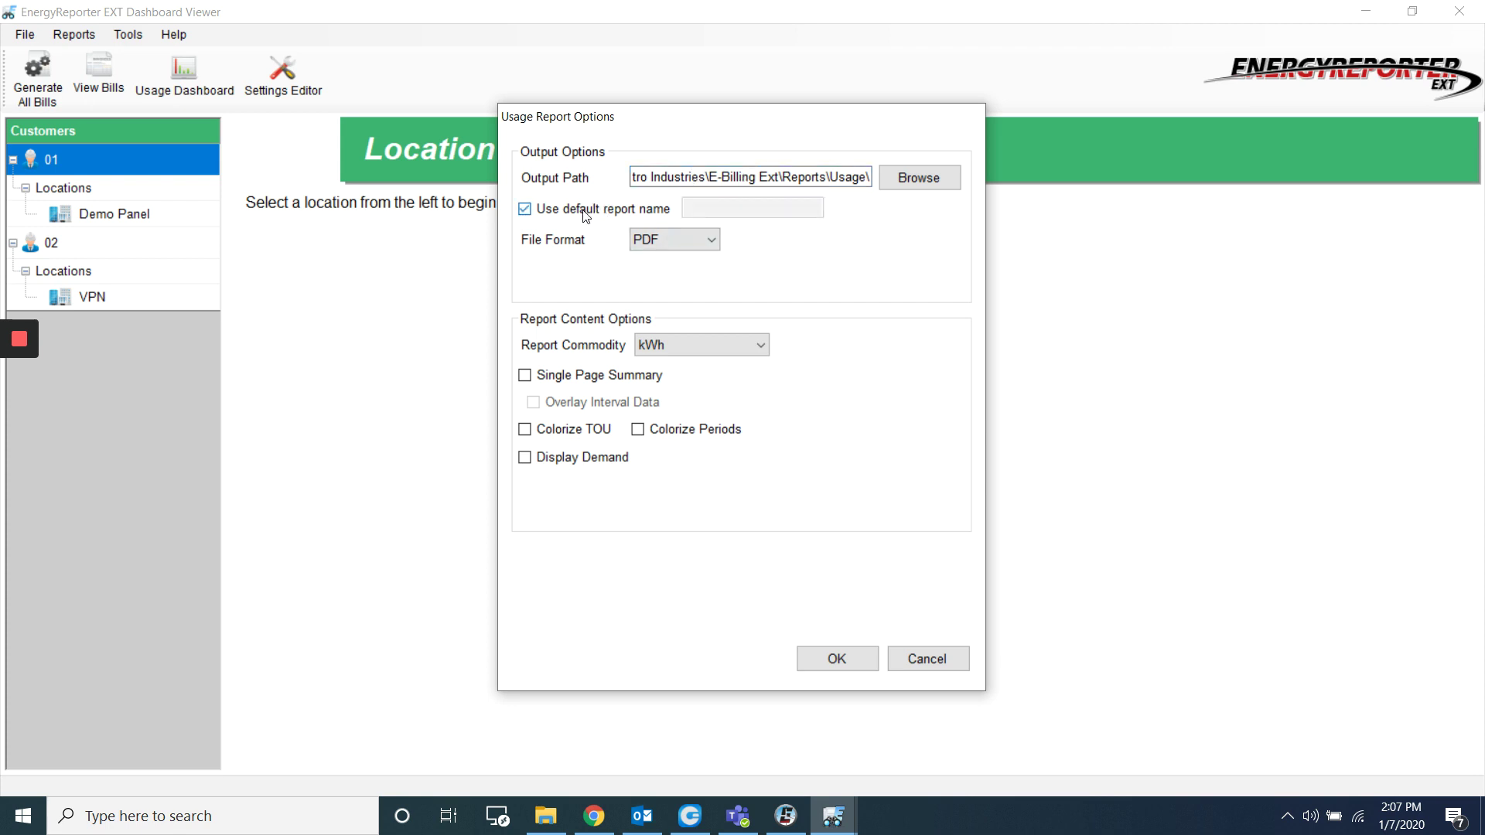
click(681, 238)
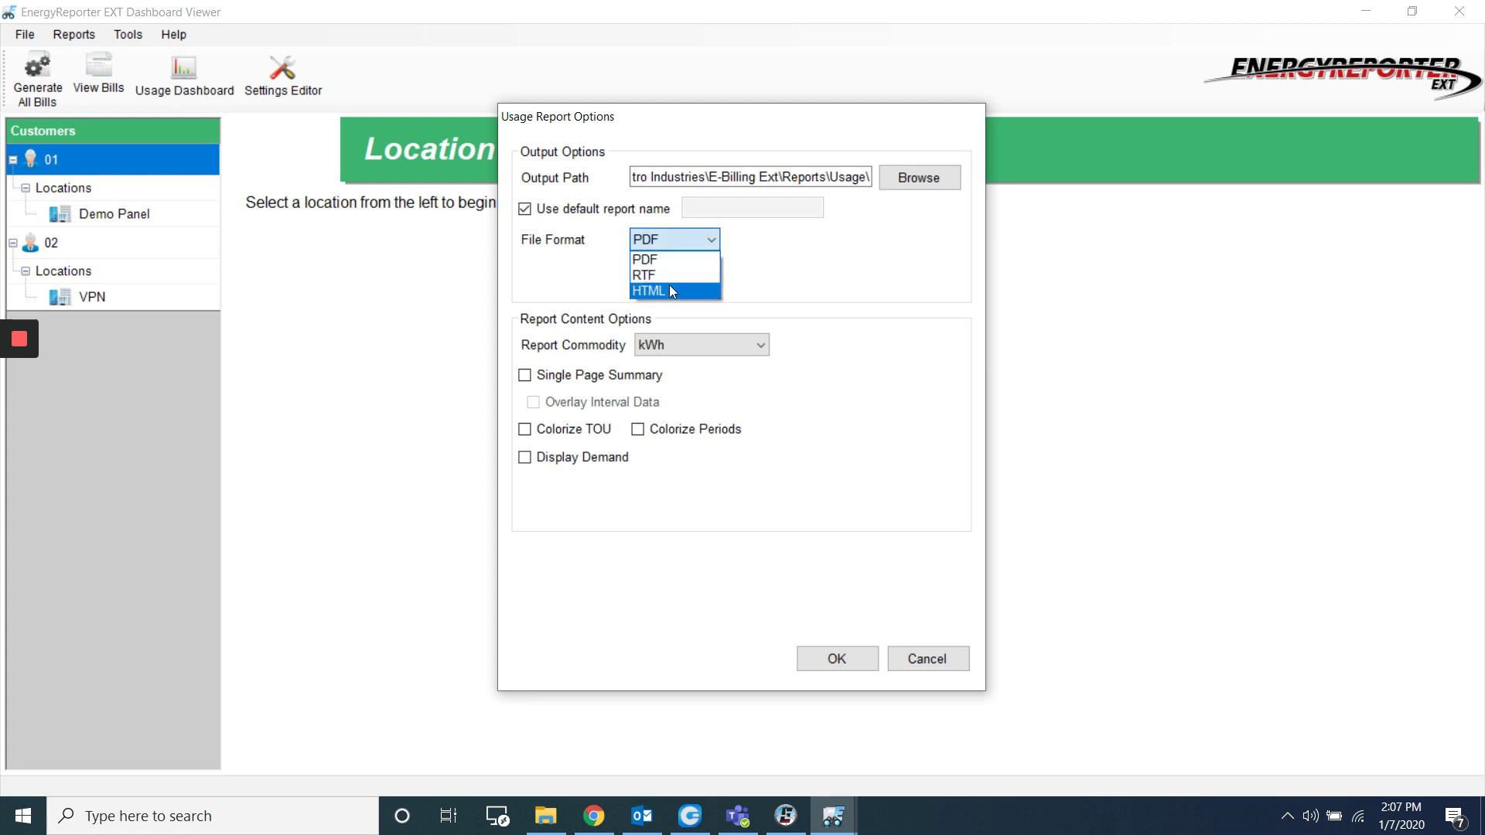
click(658, 261)
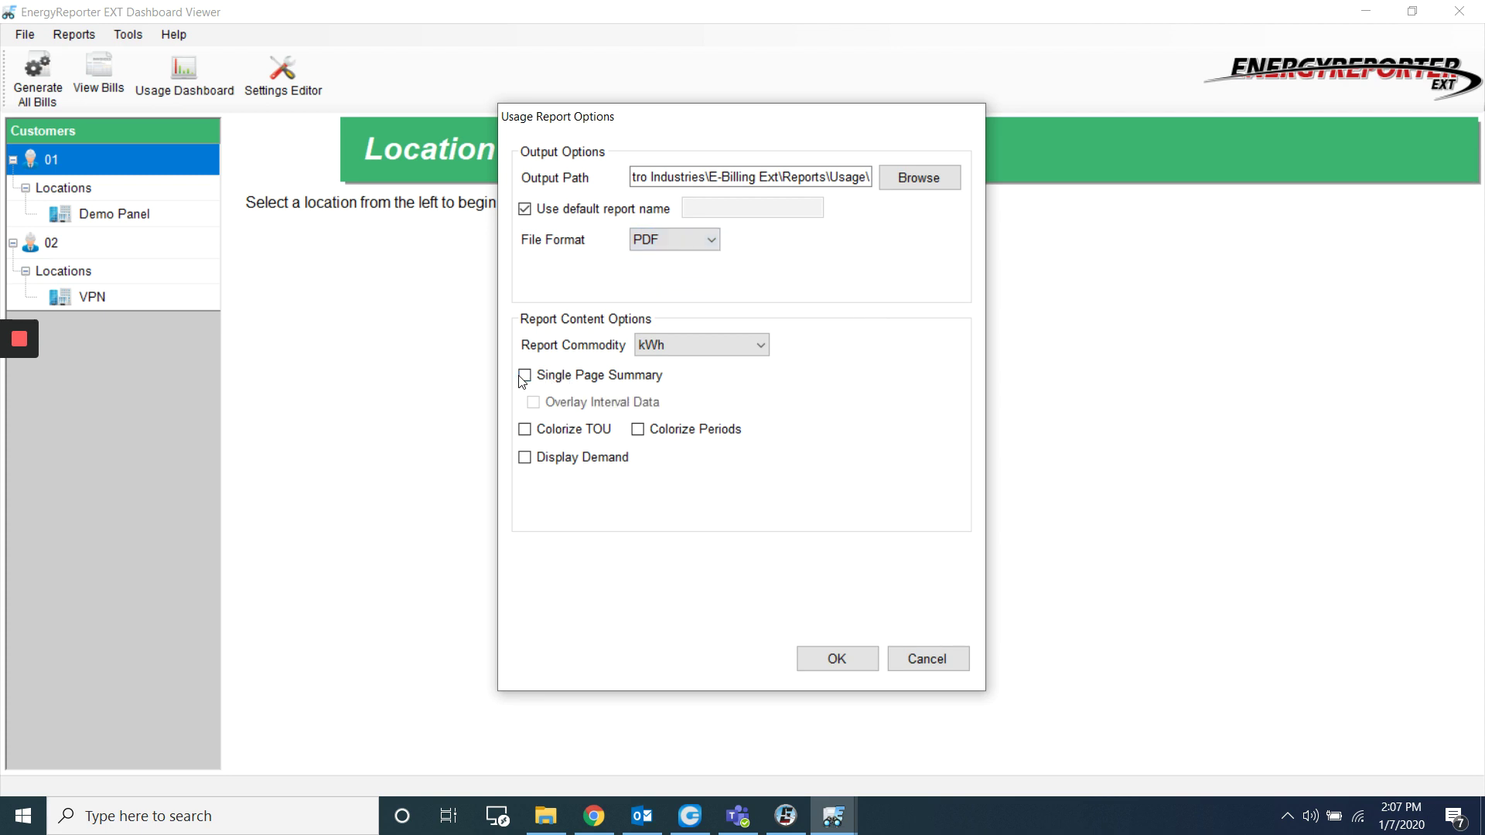
click(553, 380)
click(563, 376)
click(832, 658)
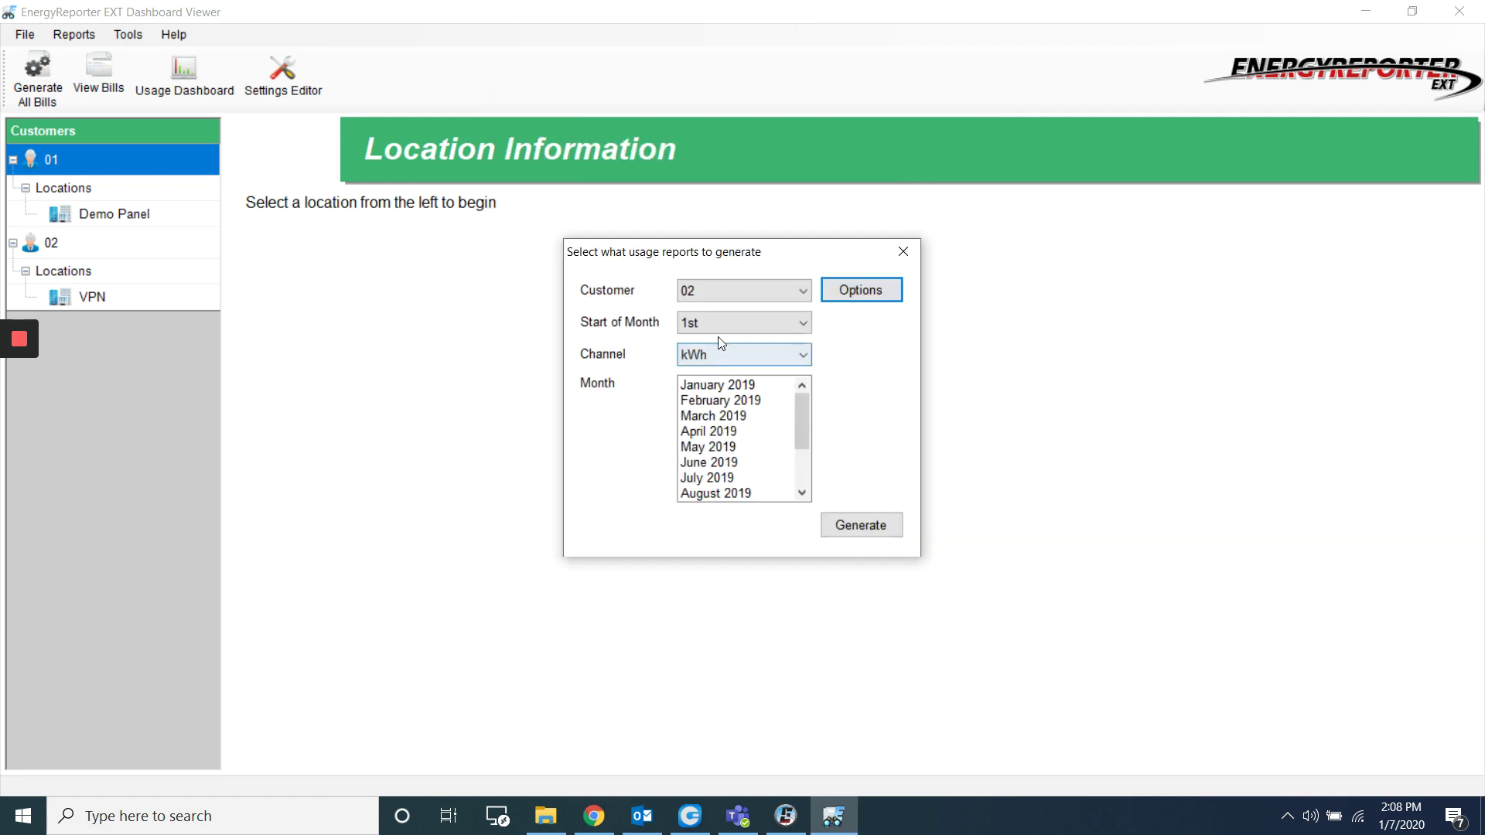
- Generate the December 2019 usage report with the month starting on the 1st, overwriting the existing report
click(709, 330)
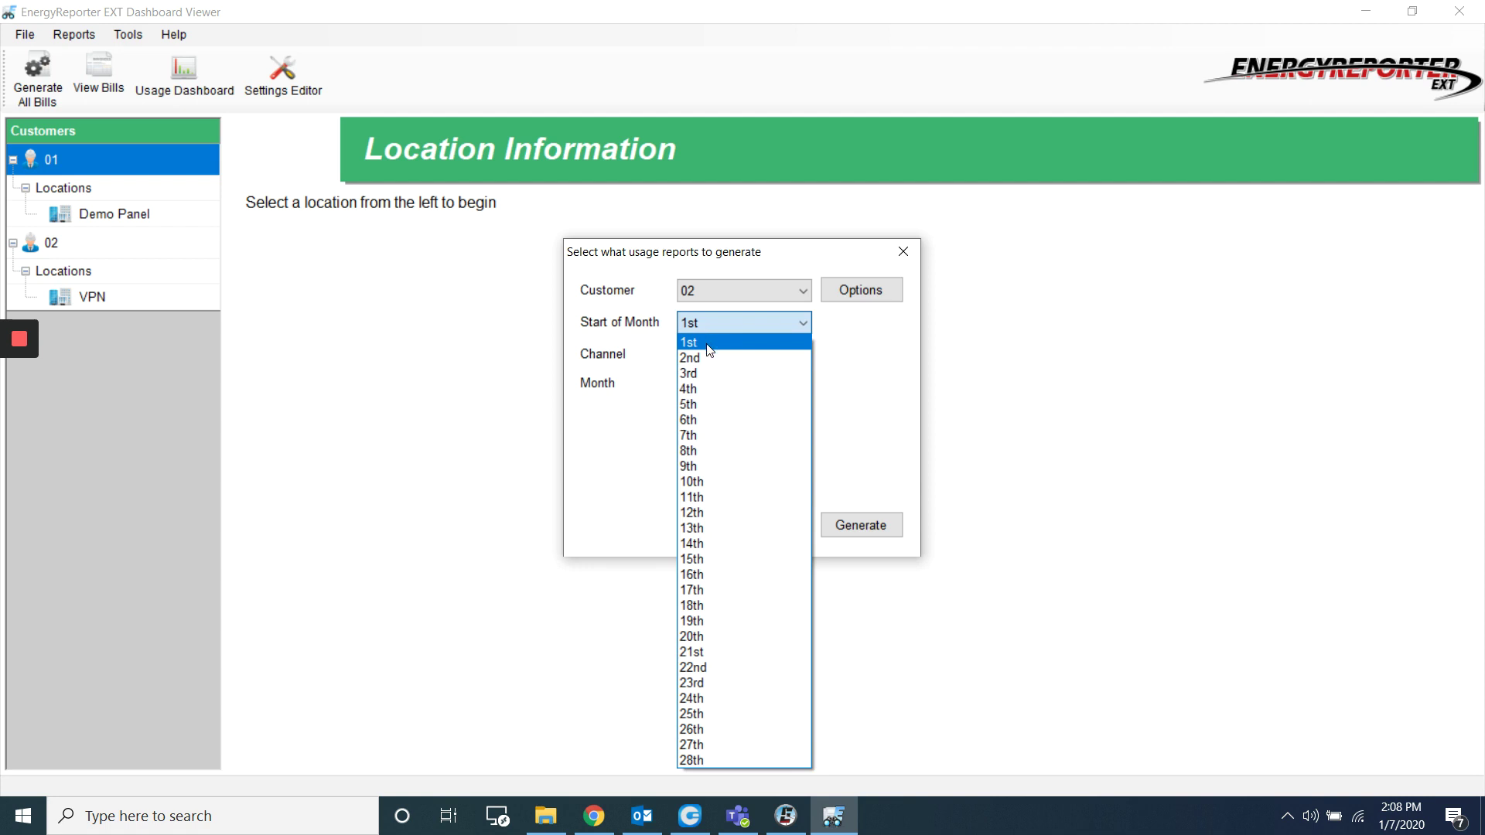
click(709, 342)
scroll(799, 488, down, 2)
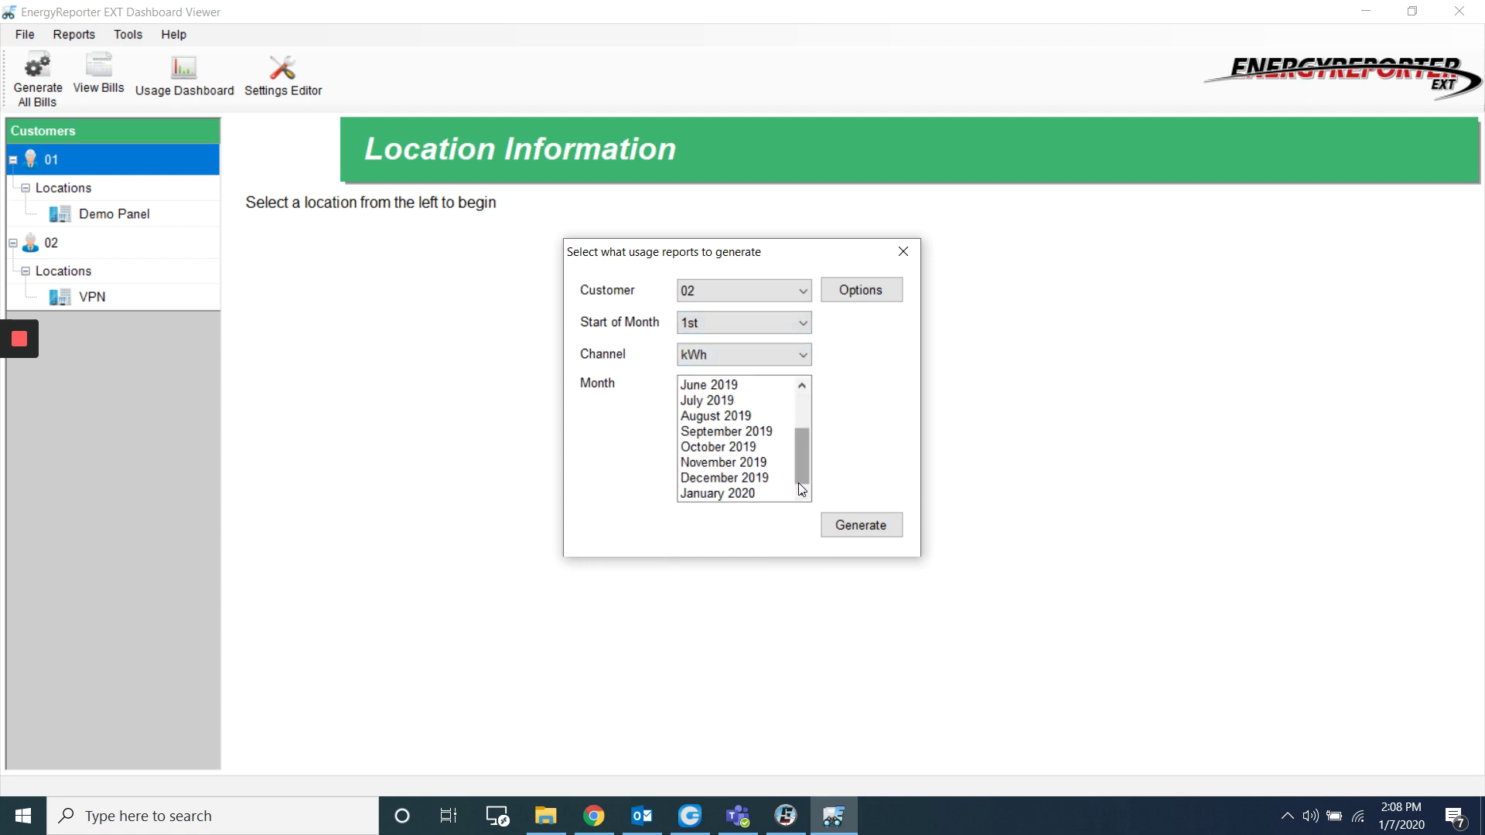
click(727, 479)
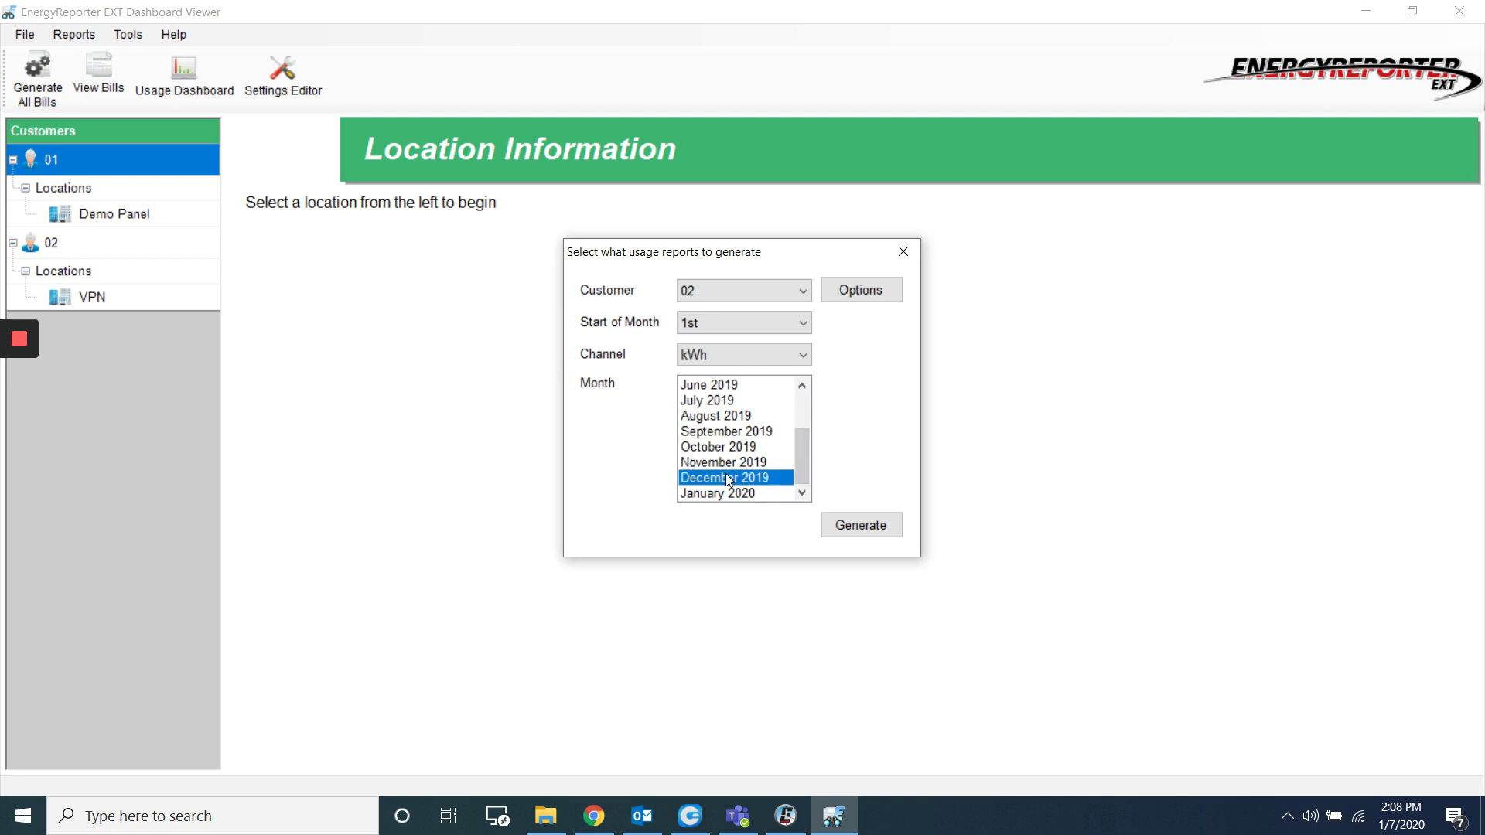
click(865, 525)
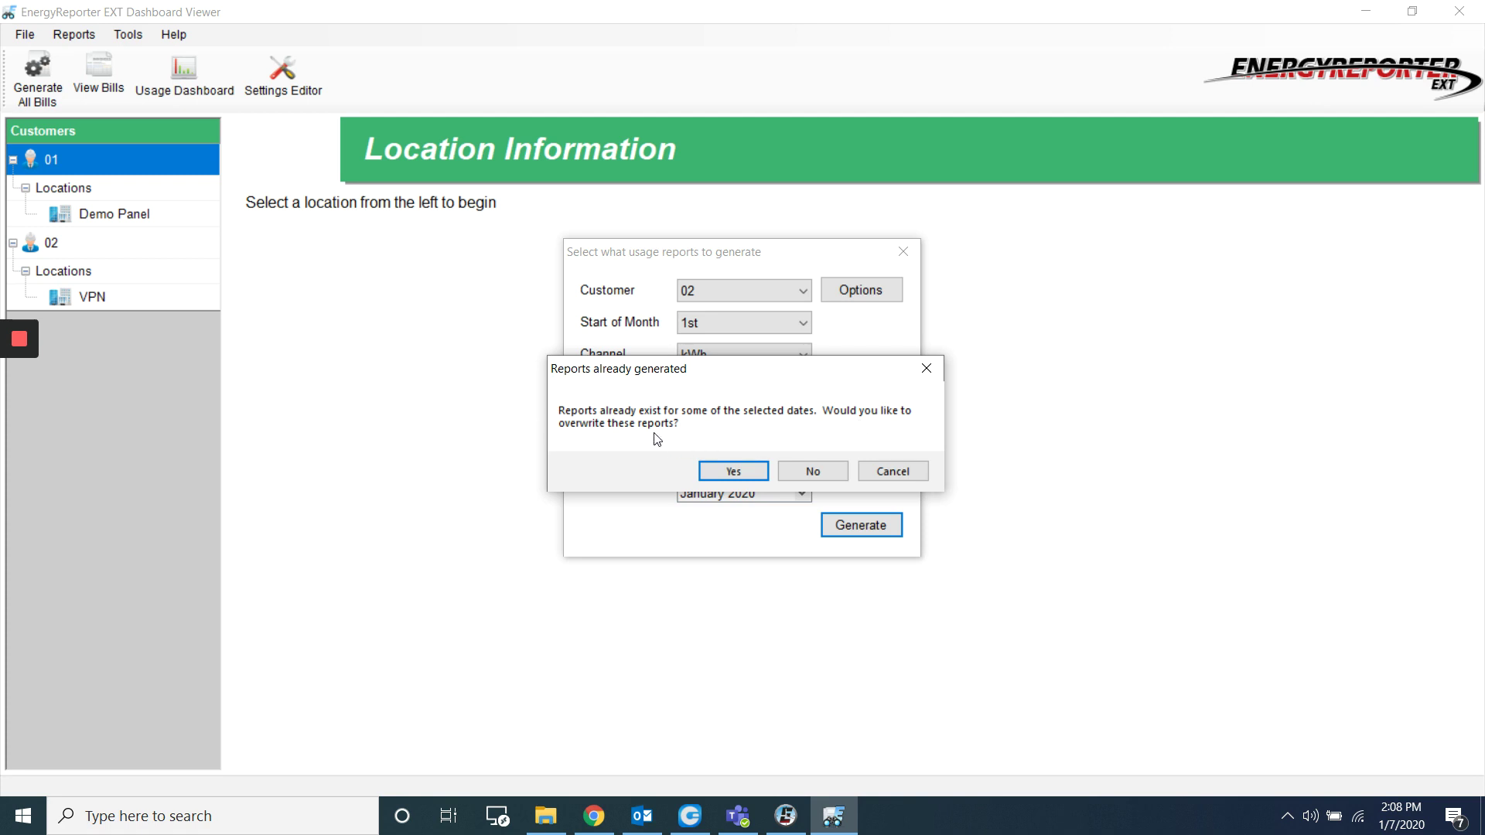
click(733, 472)
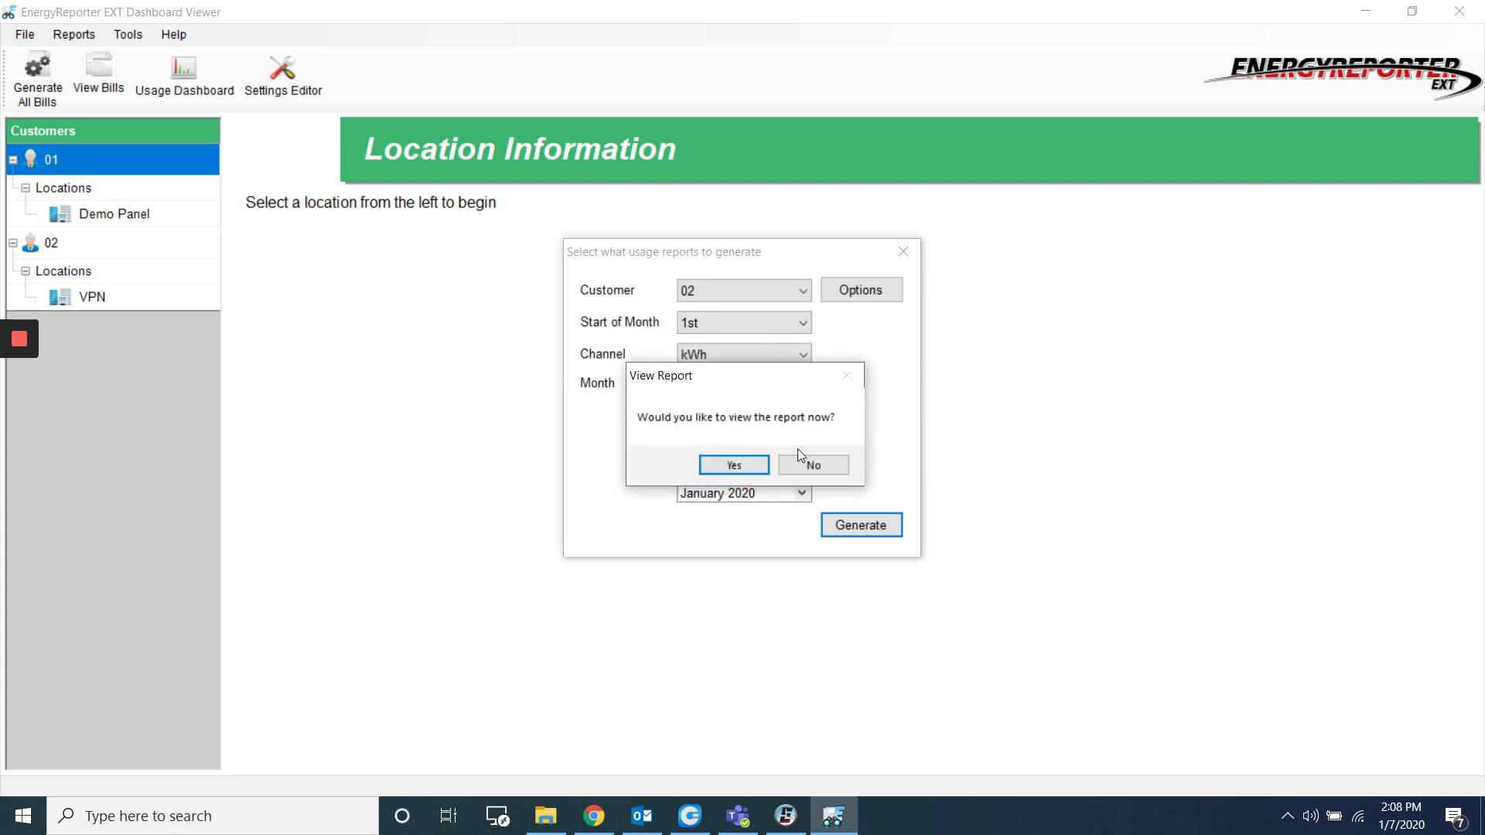
- In File Explorer, browse on C: from Users\Public\Public Documents to Electro Industries\E-Billing Ext\Reports\Usage and select 02_kWh_2019-12.pdf
click(545, 816)
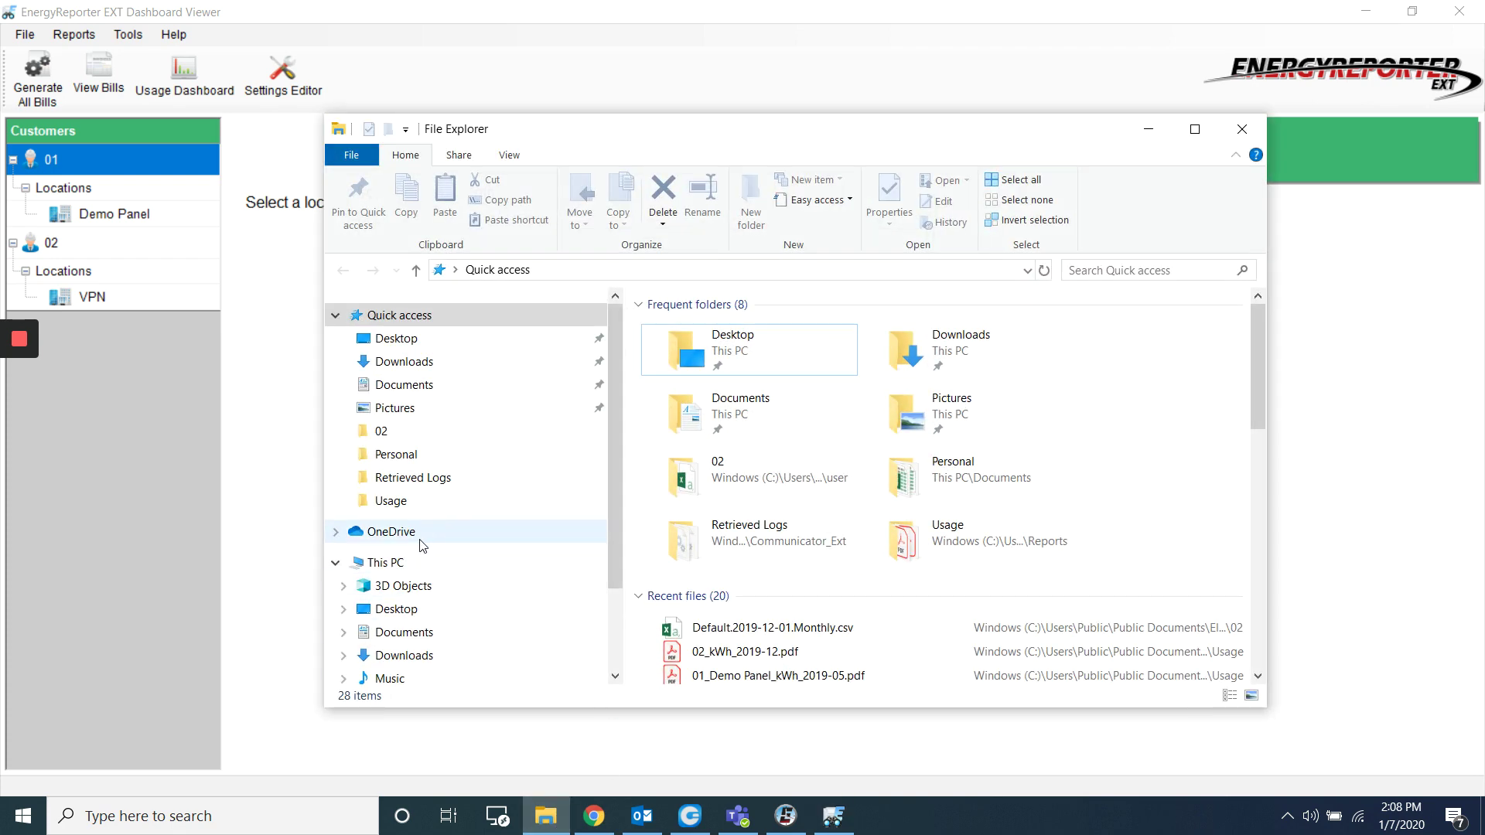
scroll(472, 599, down, 2)
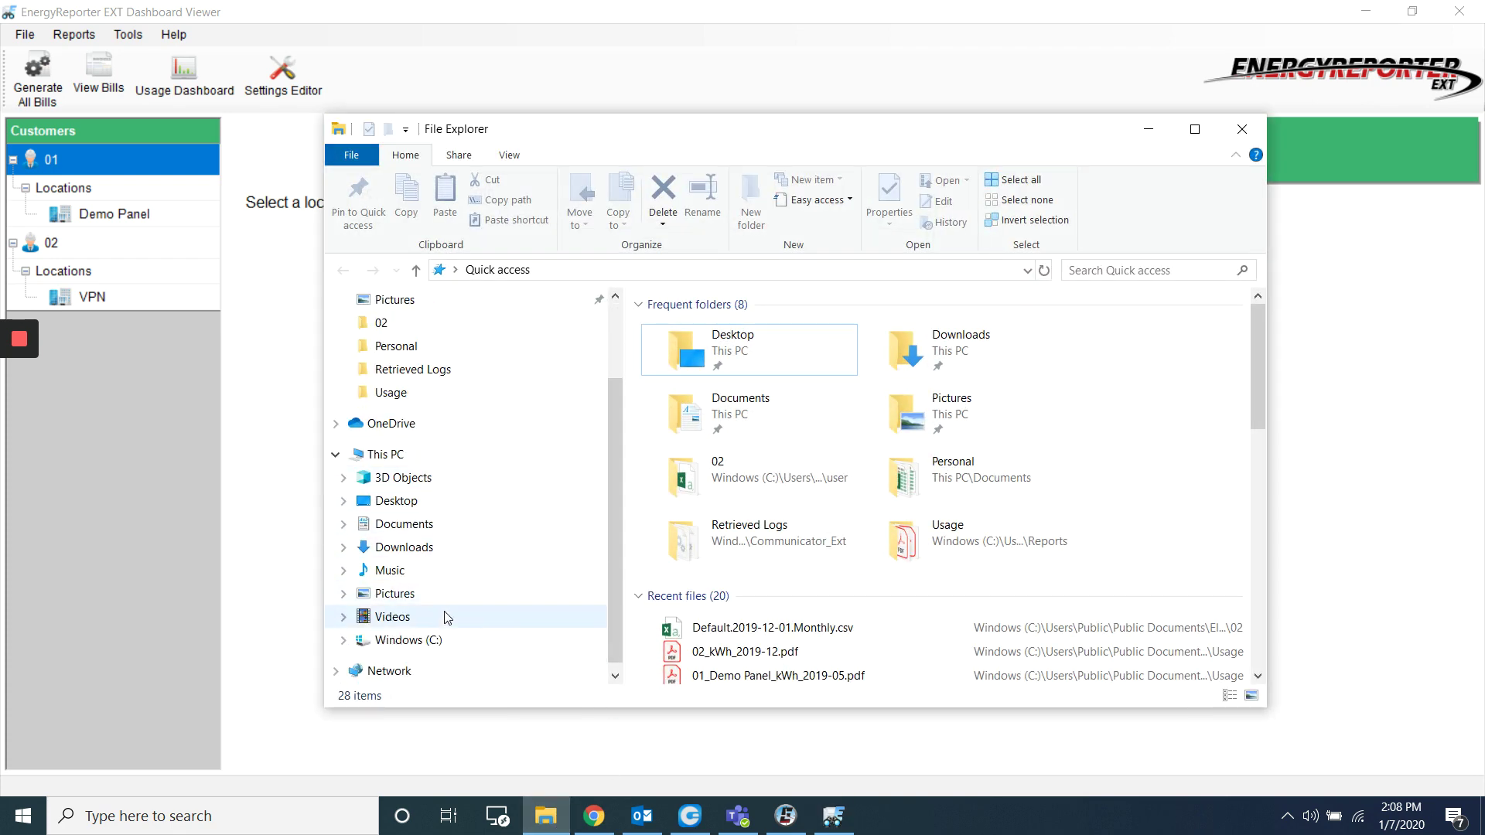
click(401, 642)
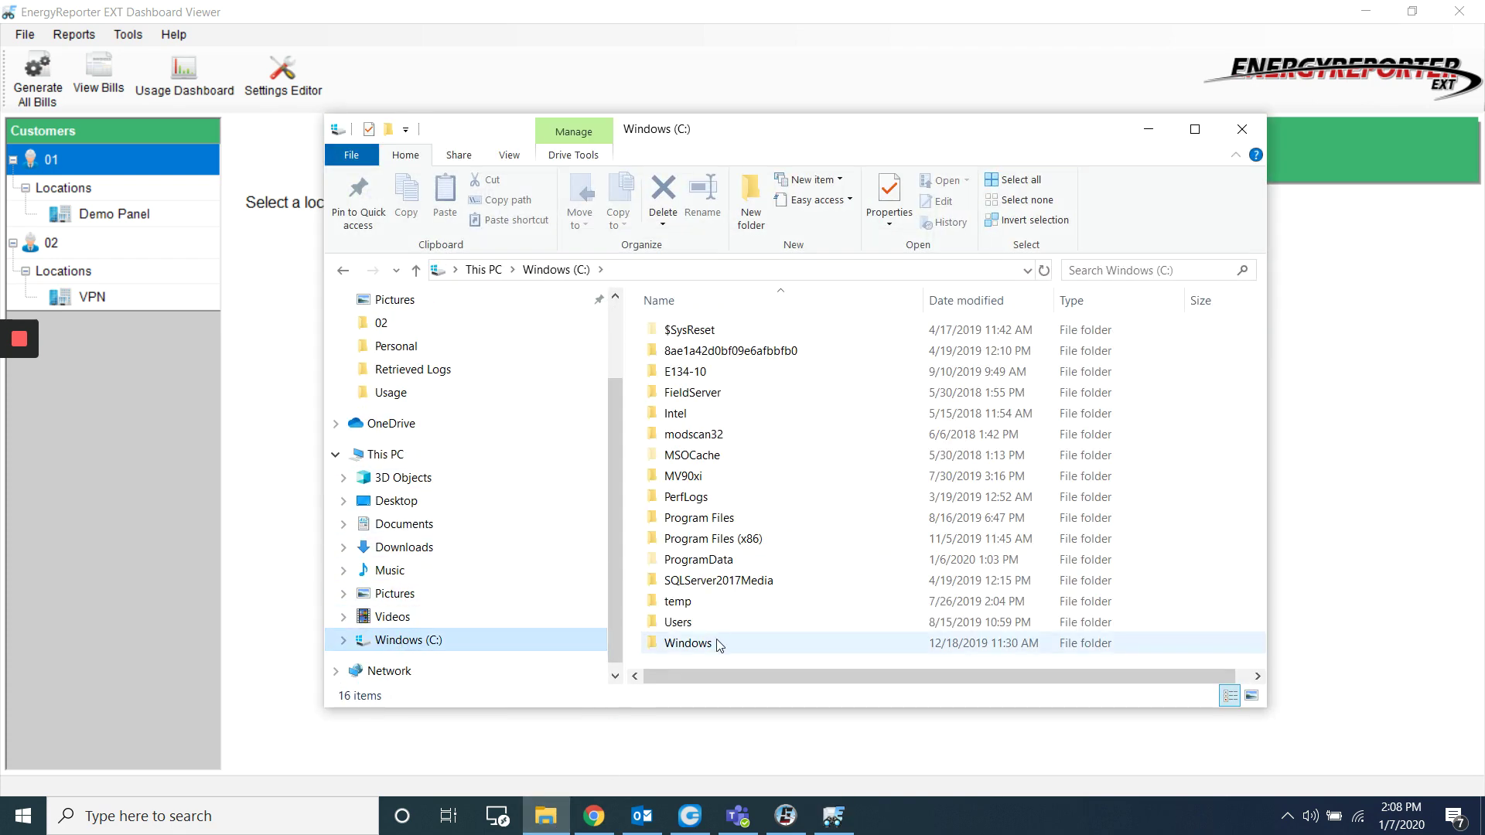
double_click(743, 626)
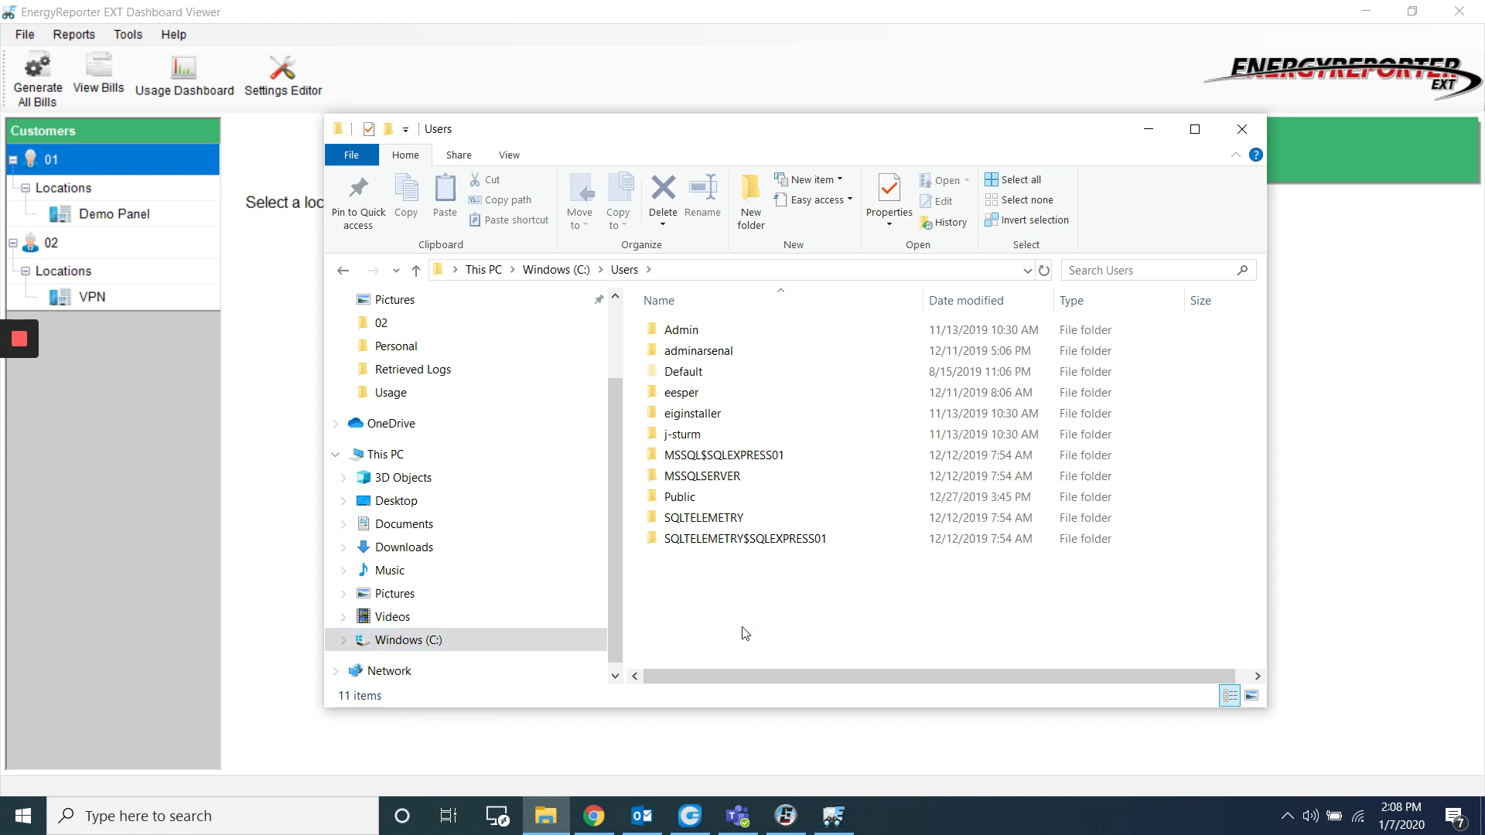
double_click(755, 500)
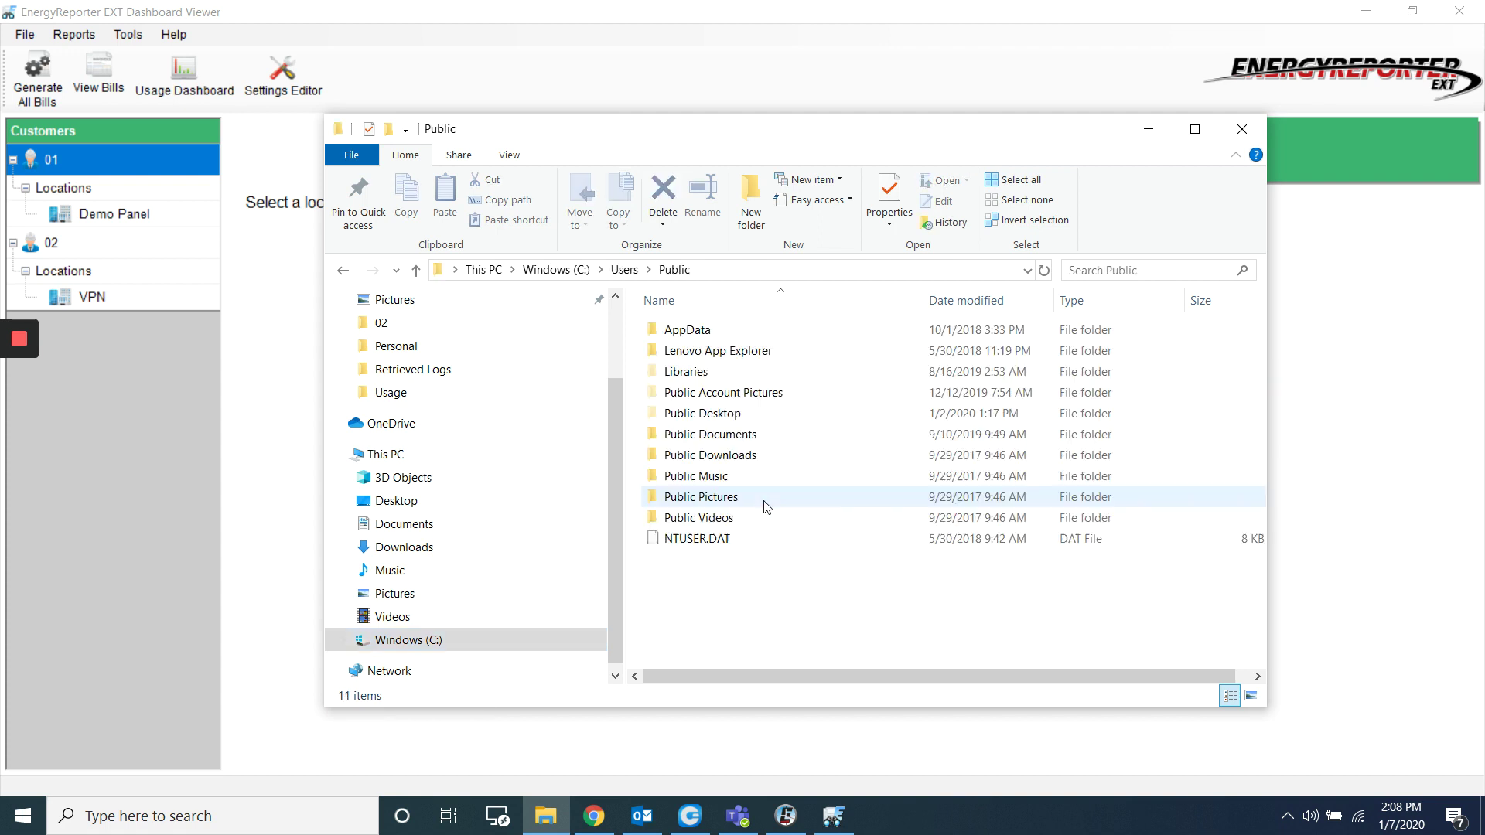
double_click(789, 436)
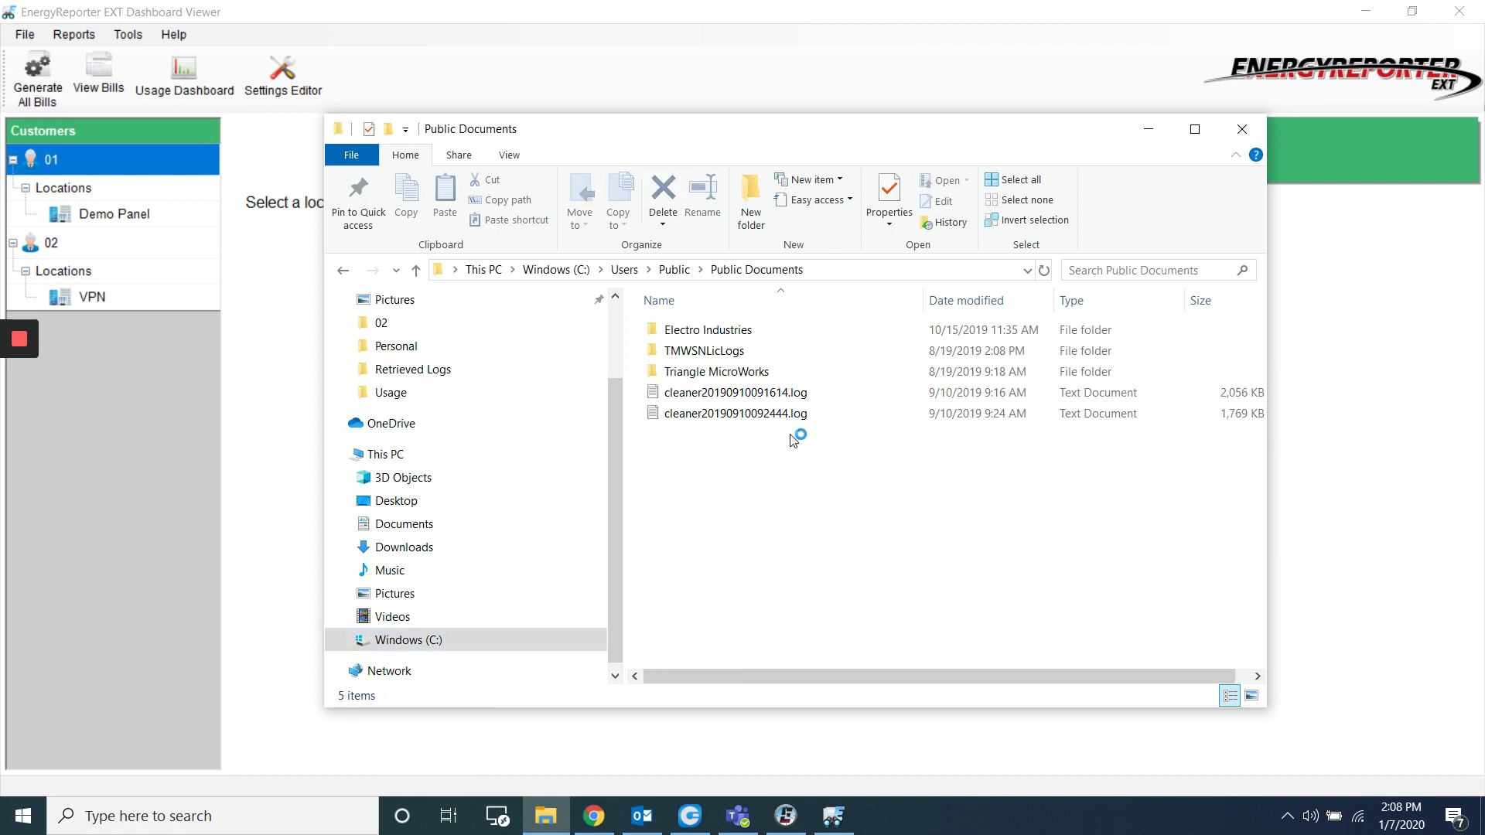
double_click(780, 333)
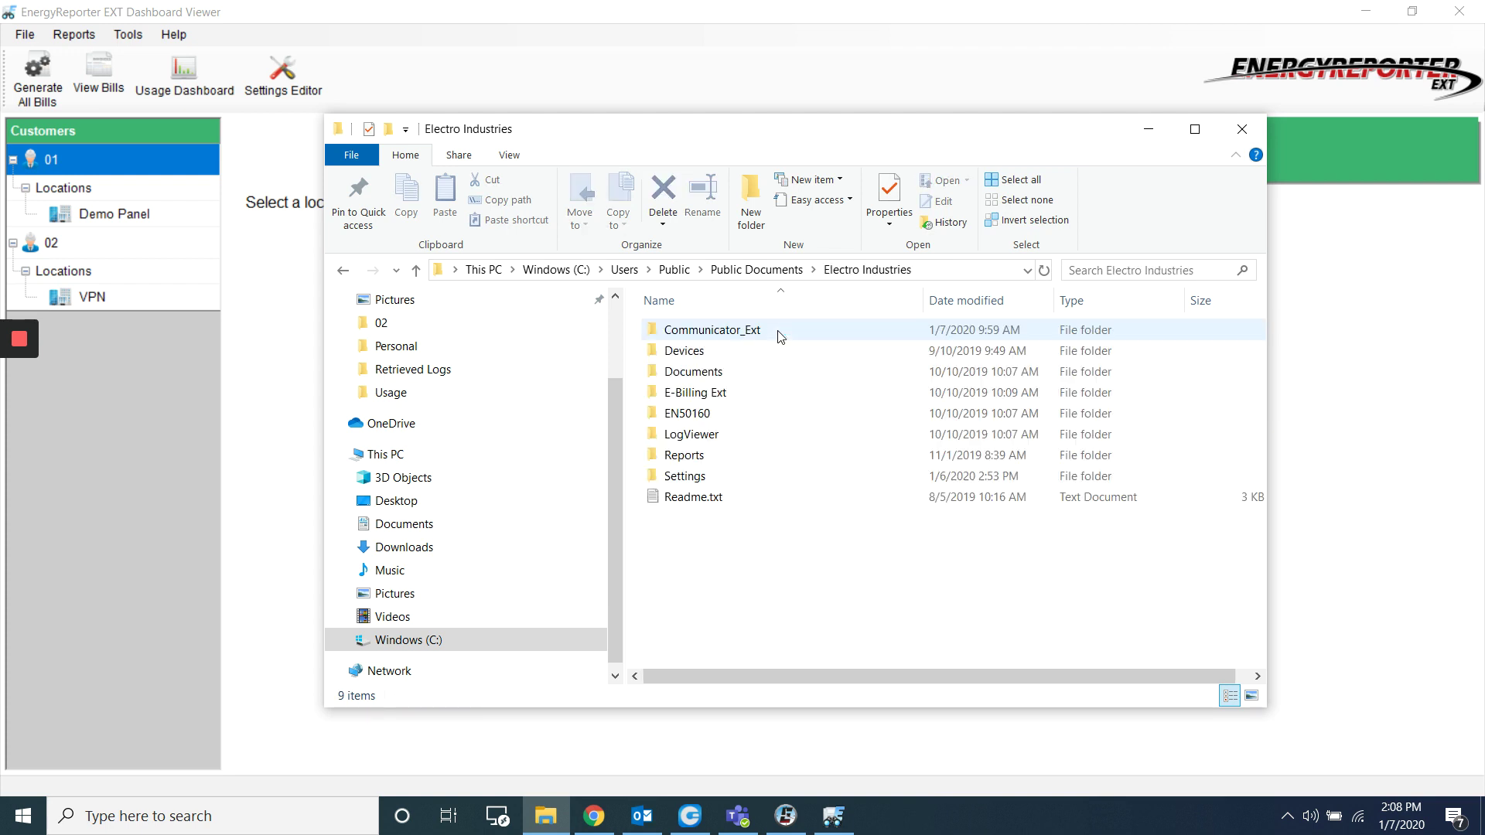
double_click(778, 394)
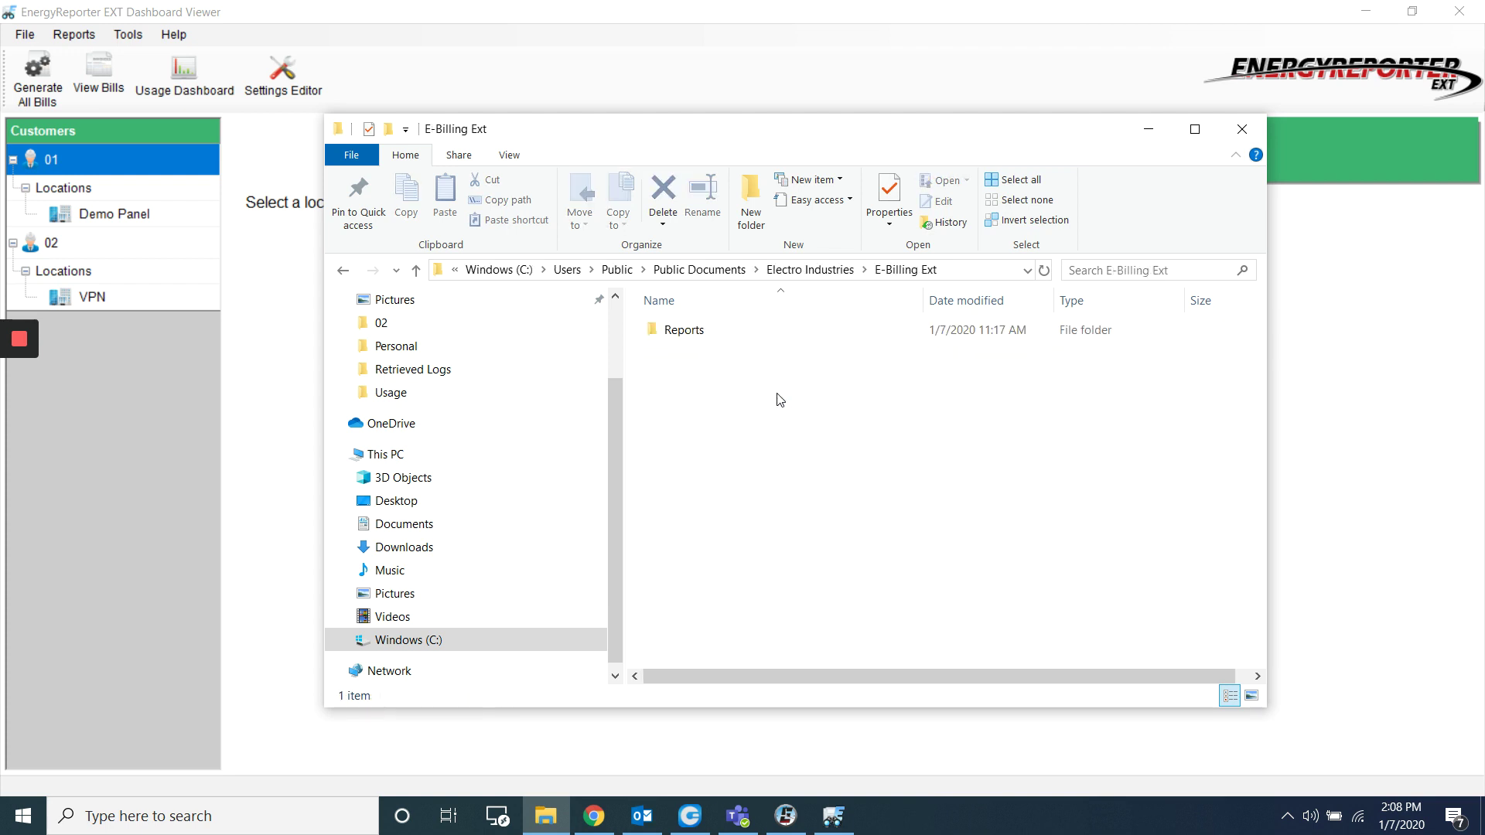
double_click(729, 333)
double_click(687, 414)
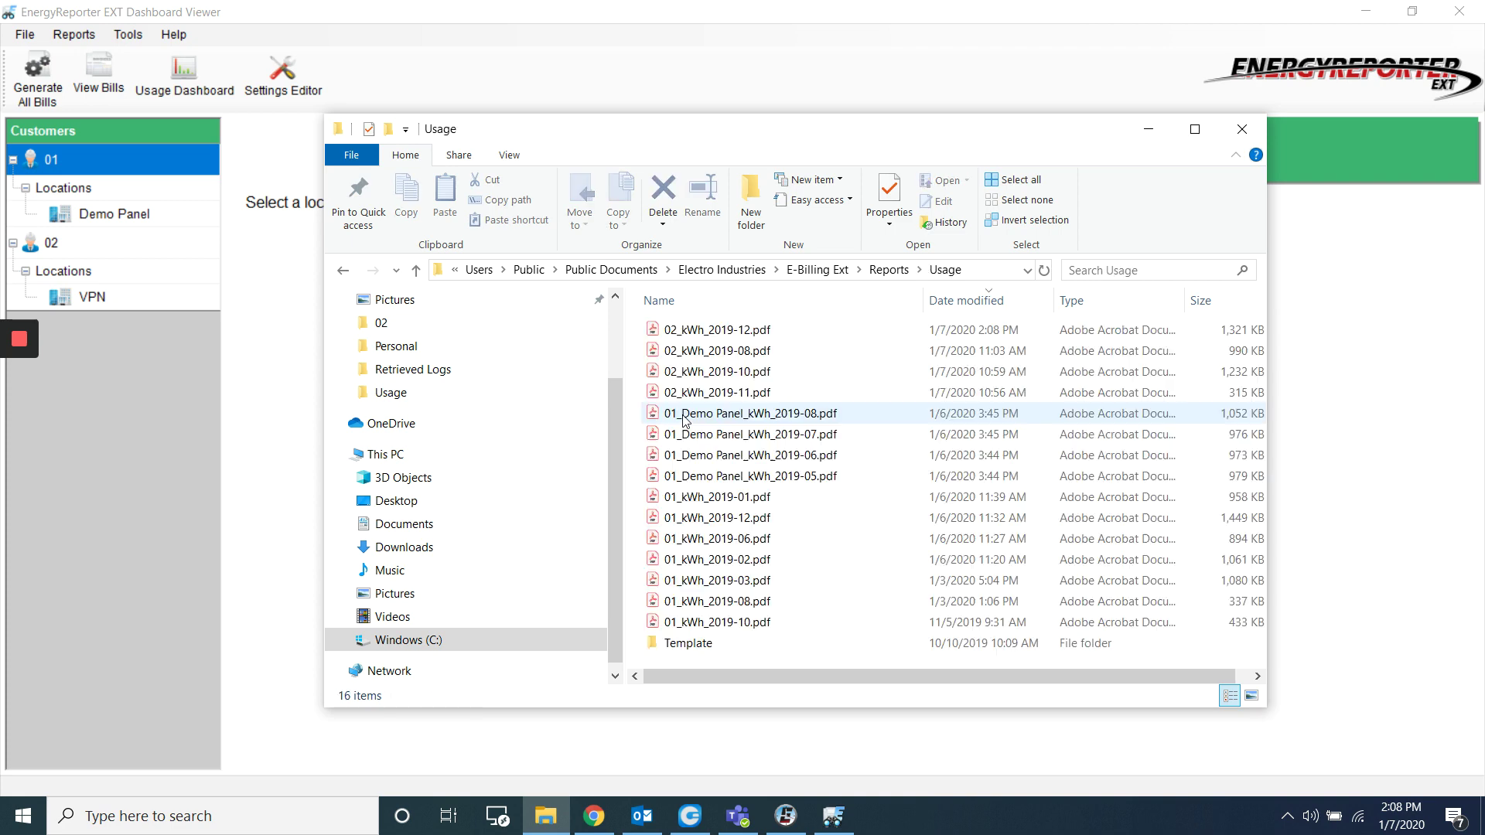
click(956, 333)
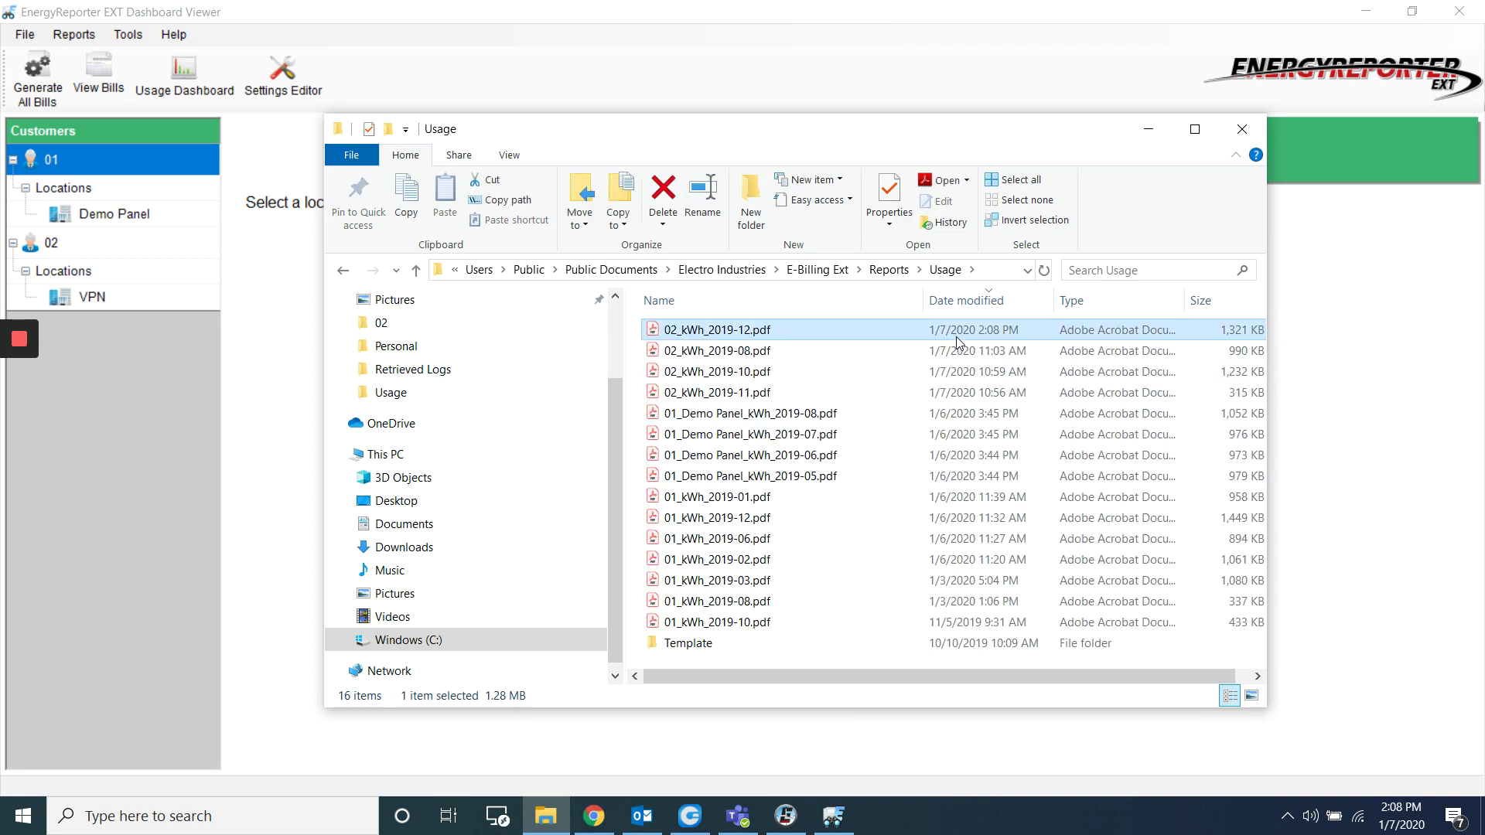
- Switch back to the Dashboard Viewer, agree to view the generated report, and maximize the PDF window
click(834, 818)
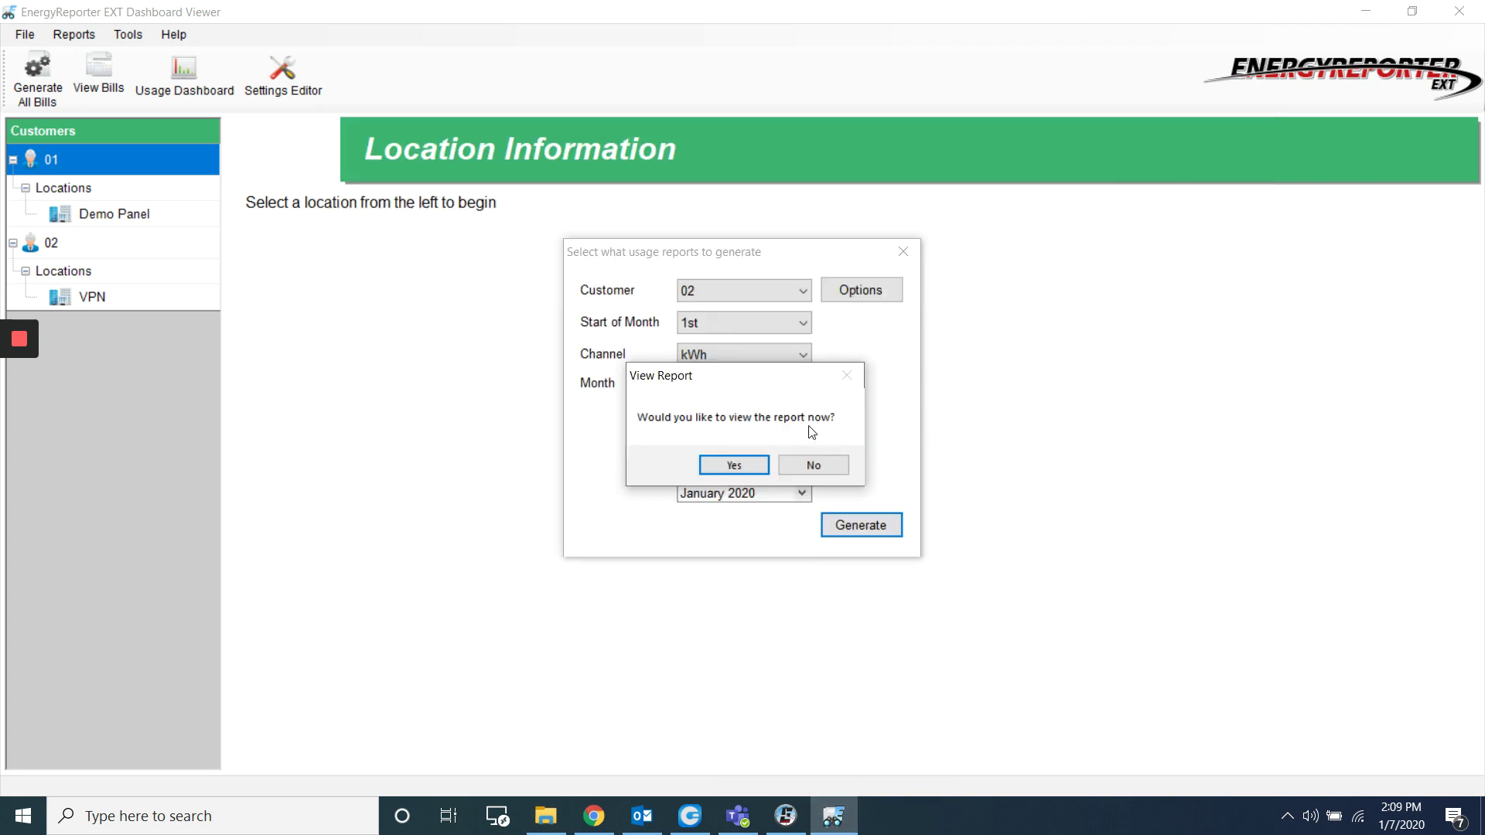
click(746, 464)
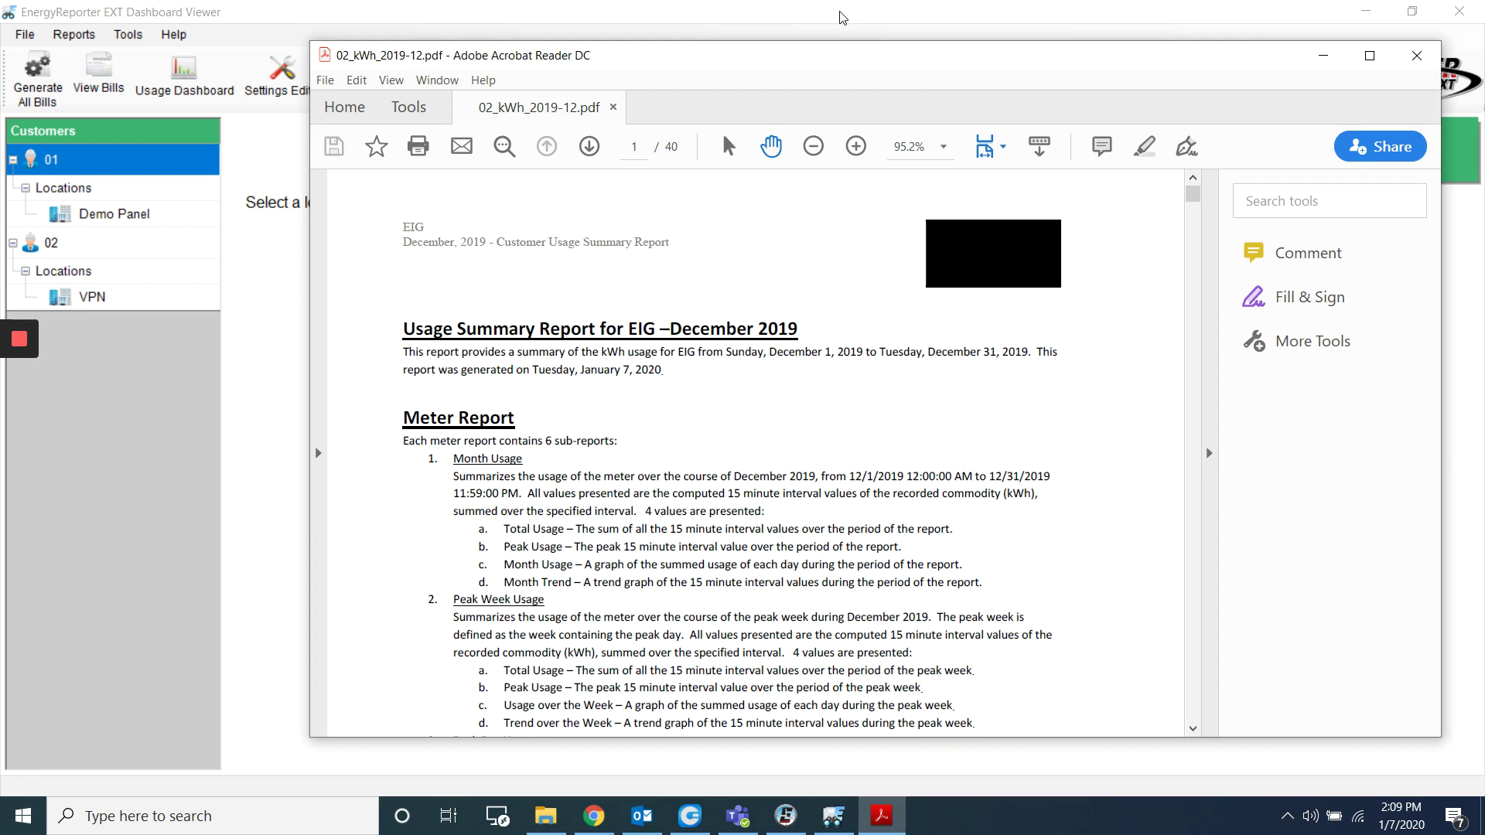
double_click(817, 58)
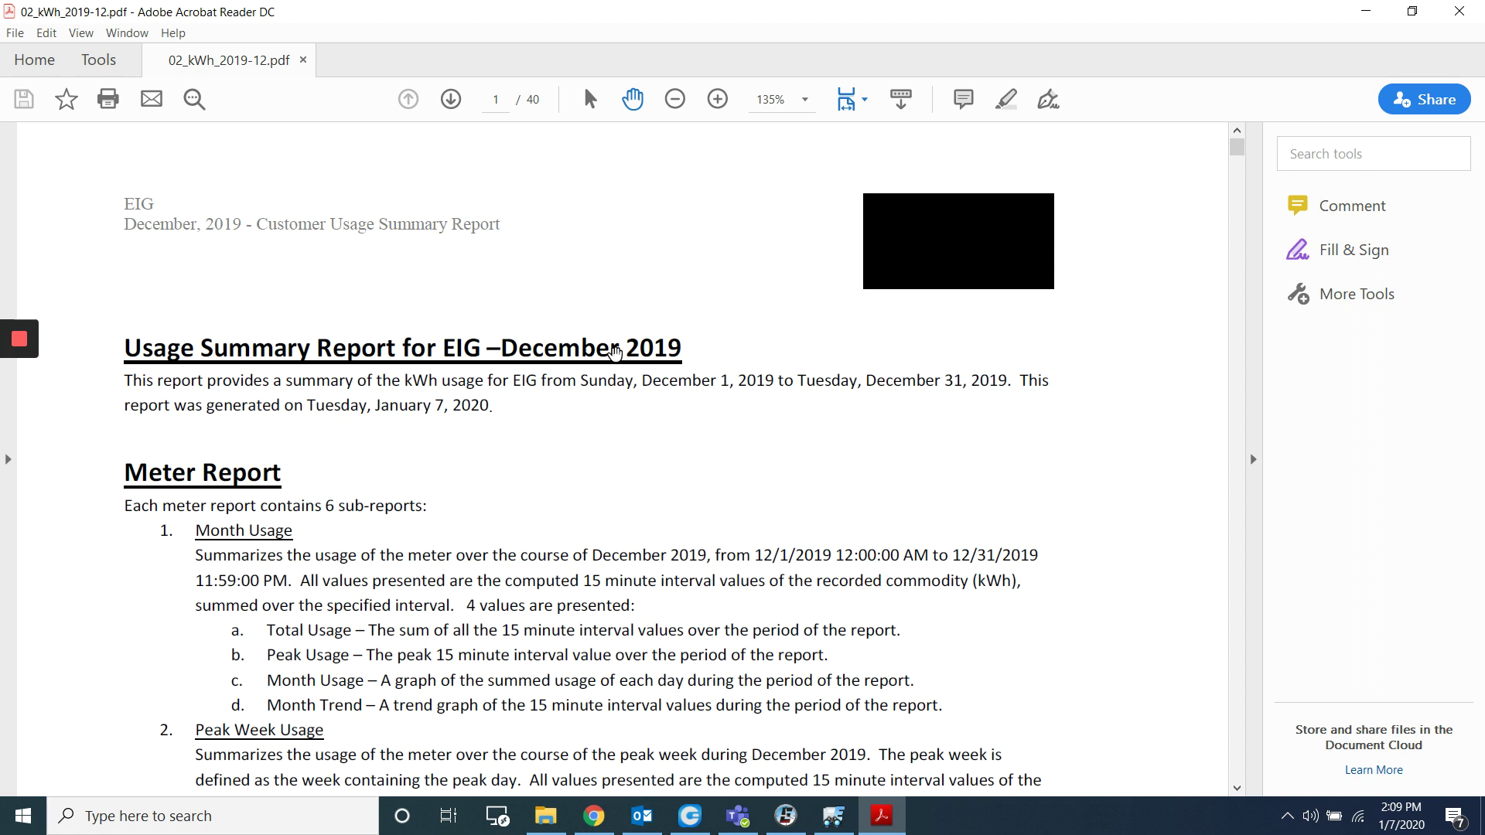
- Read through the report's introduction of the meter sub-reports and go to the Monthly Usage Summary on page 2
scroll(744, 554, down, 1)
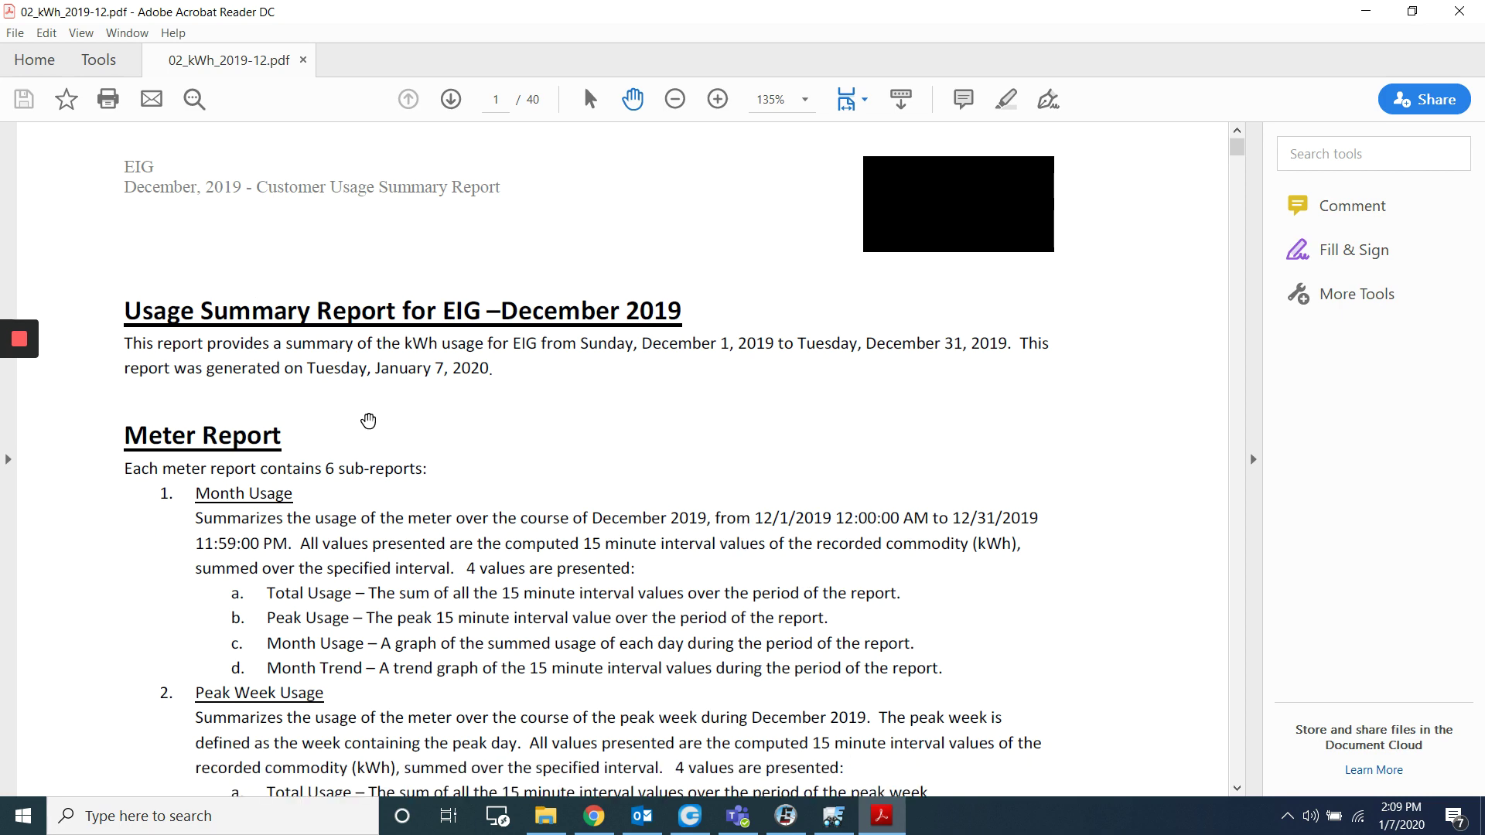
scroll(695, 387, down, 10)
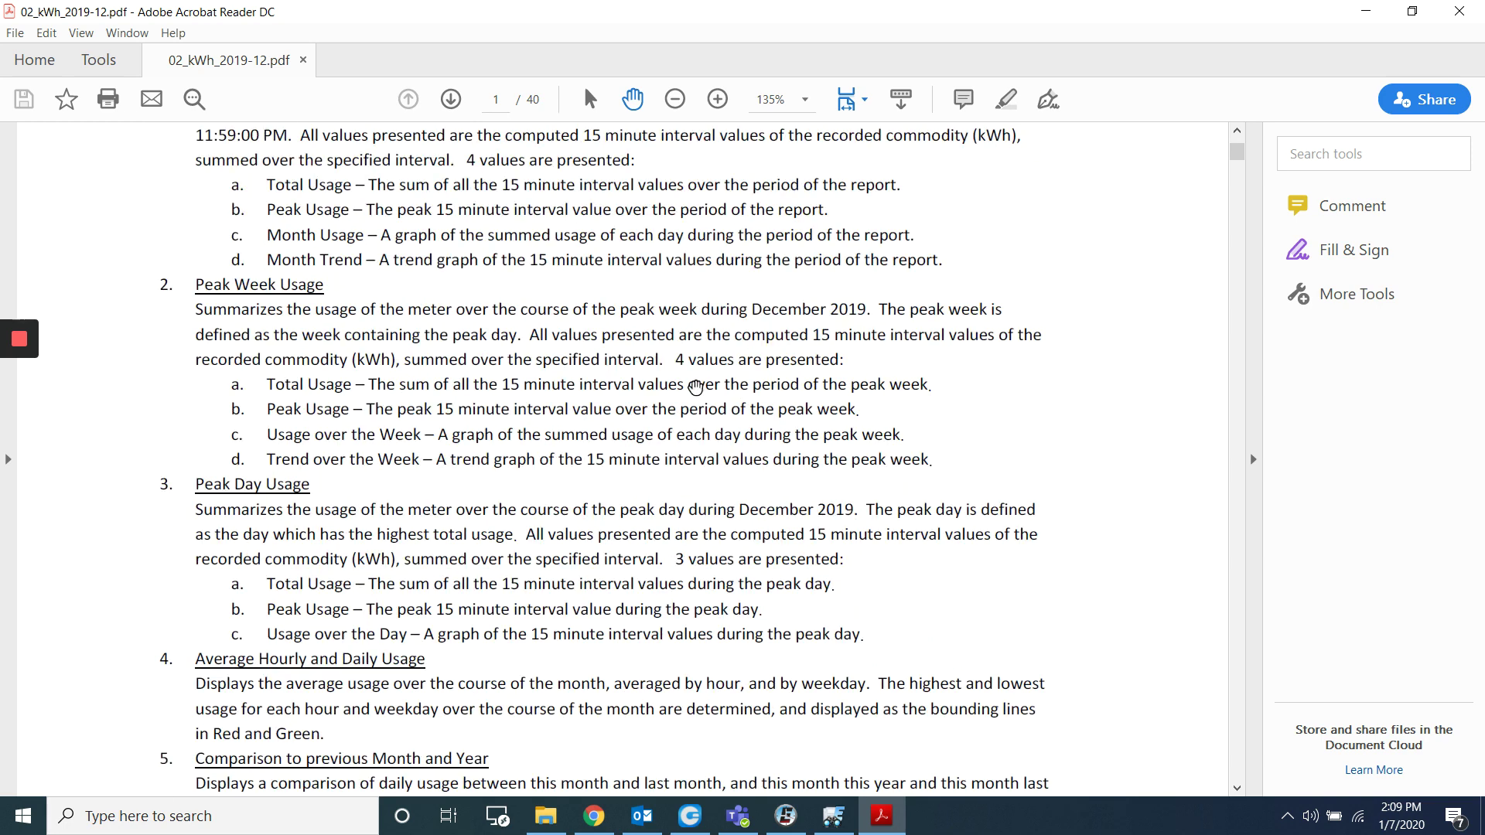
click(450, 99)
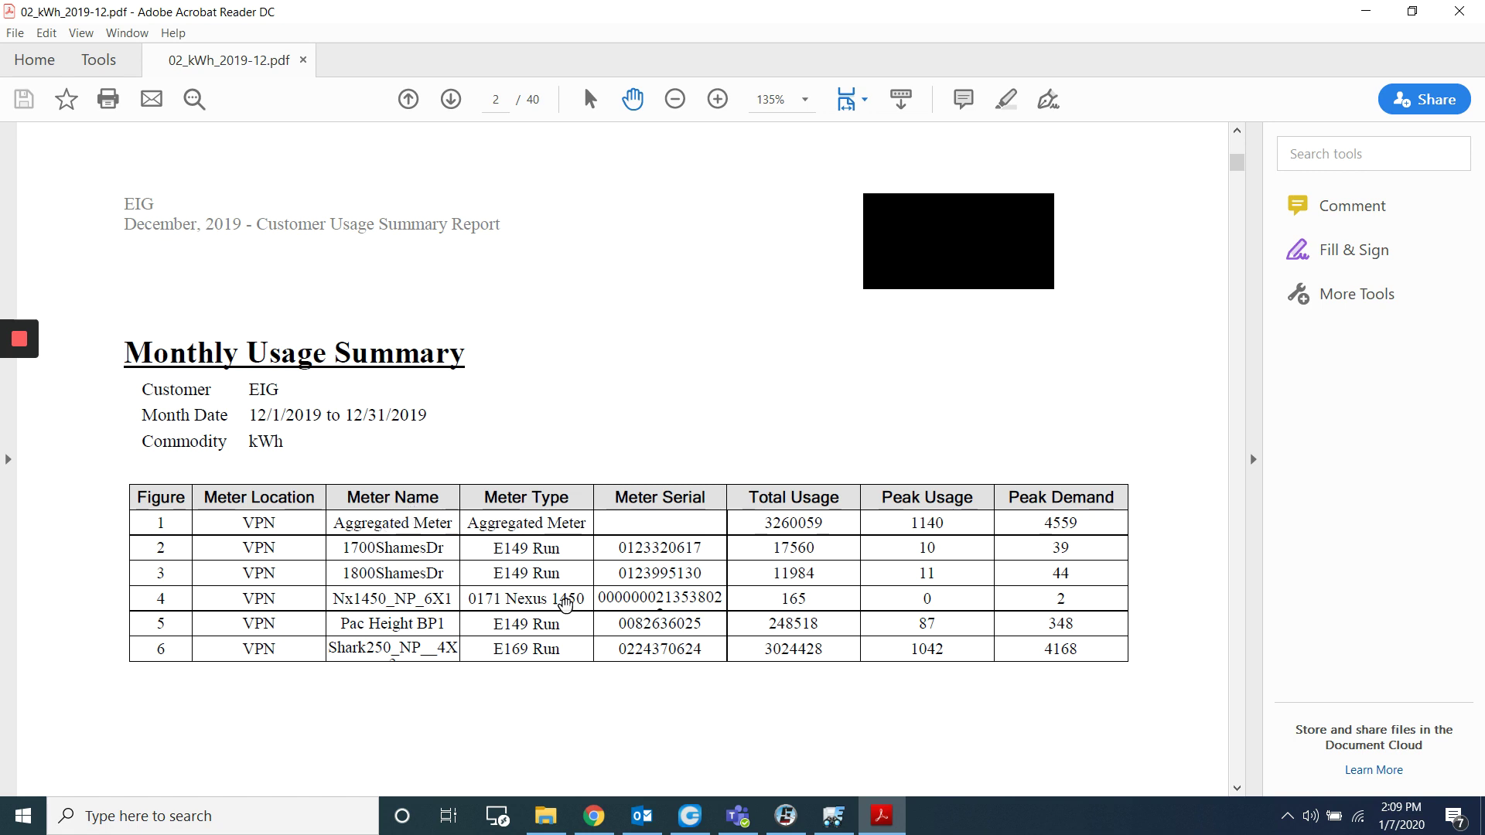
- Examine the Highest Usage Meter Comparison and its Total Usage by Meters chart on page 3
click(453, 108)
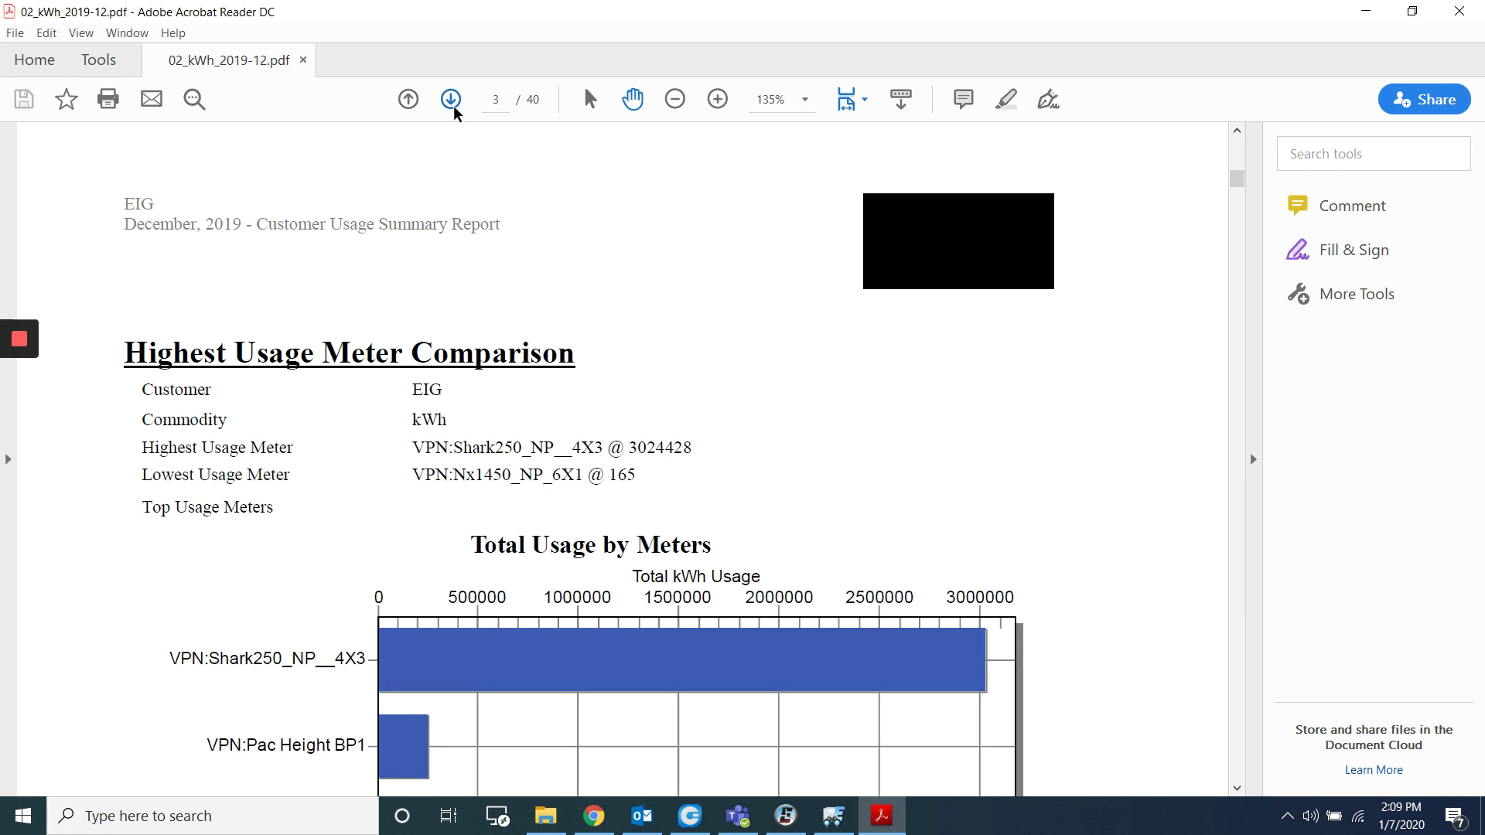
scroll(1044, 520, down, 2)
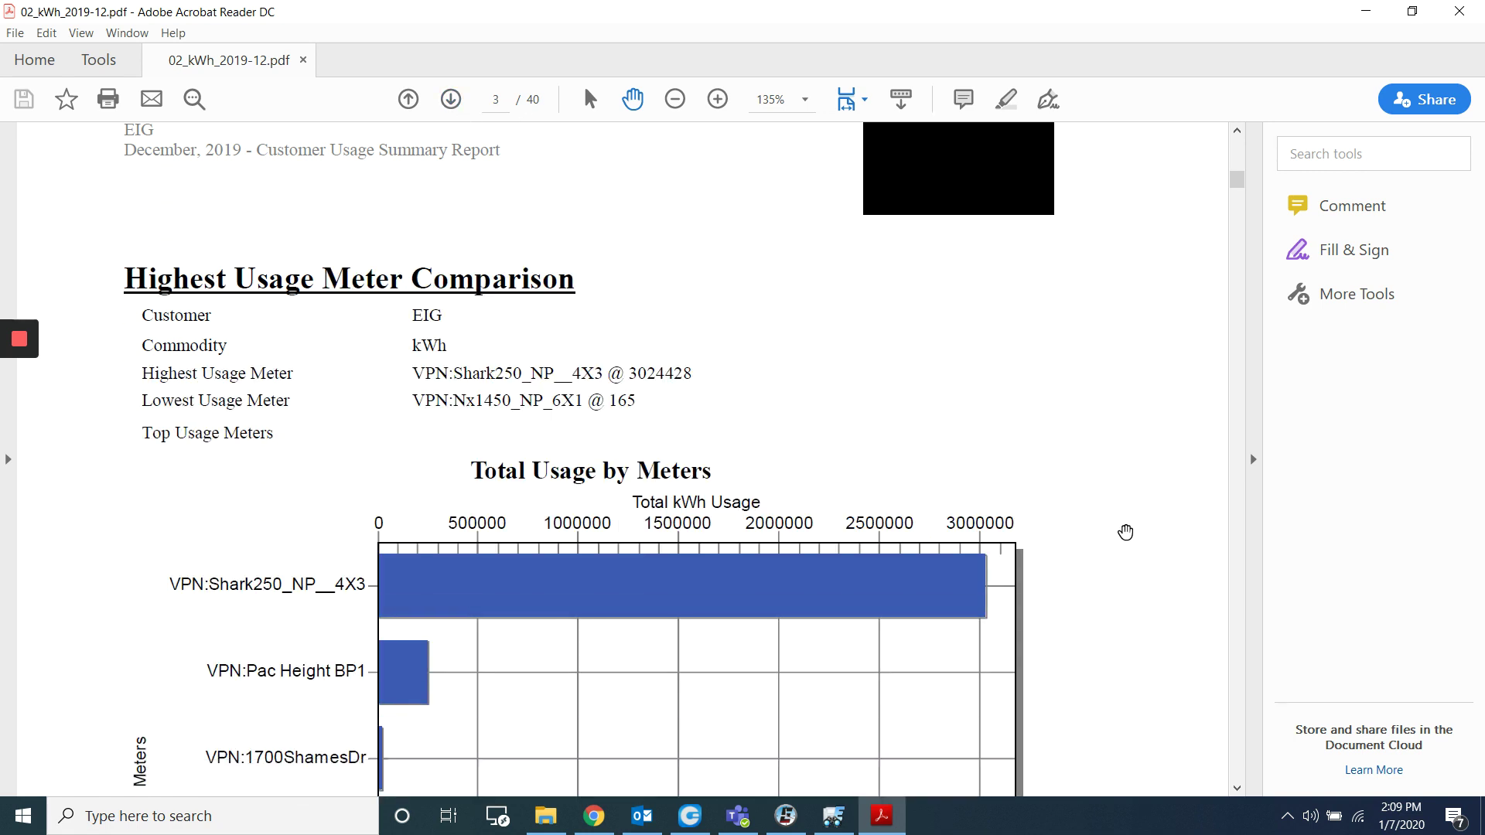
scroll(1195, 532, down, 1)
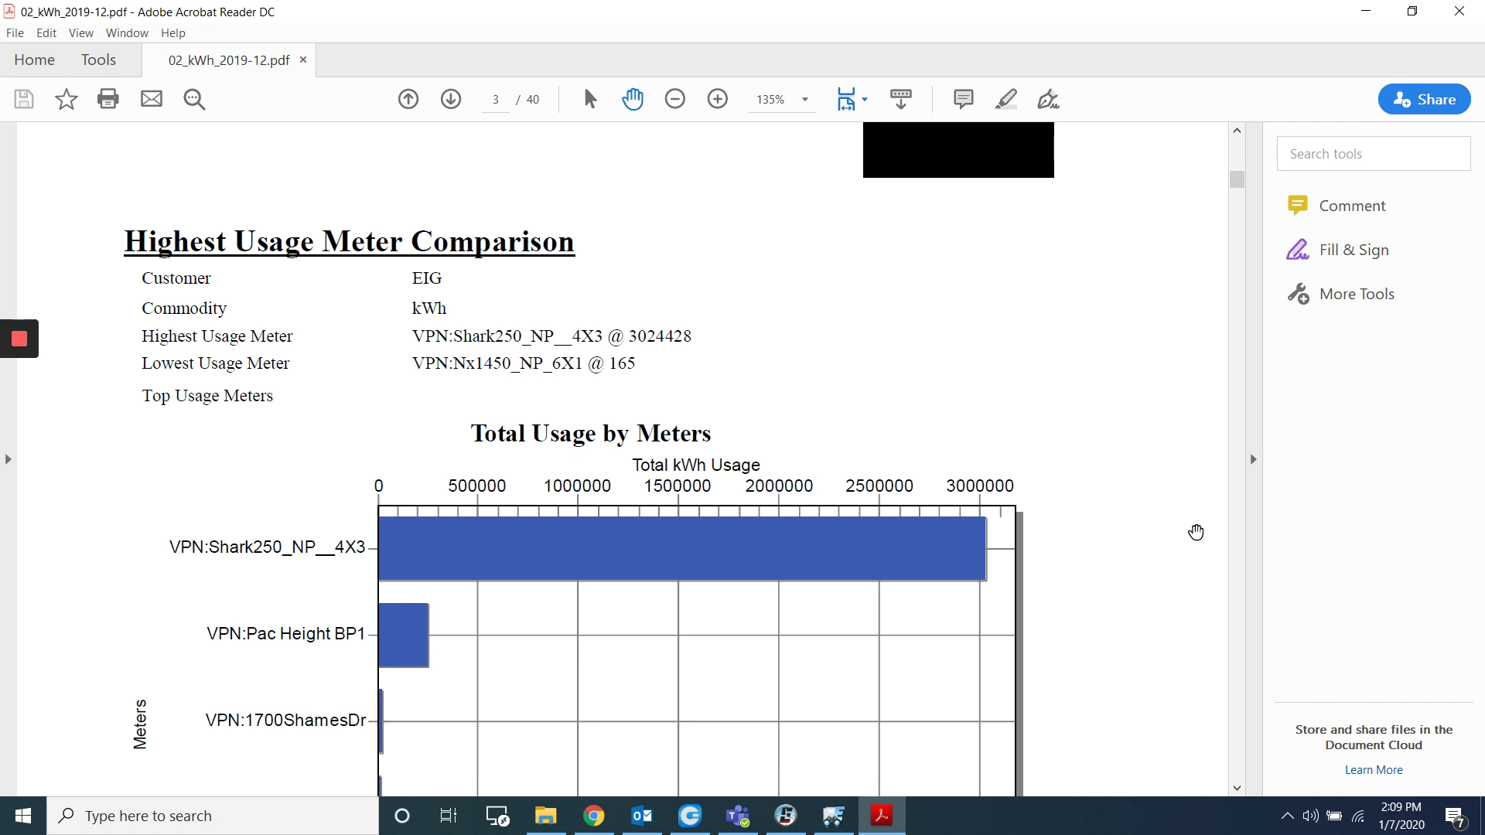
scroll(1196, 532, down, 3)
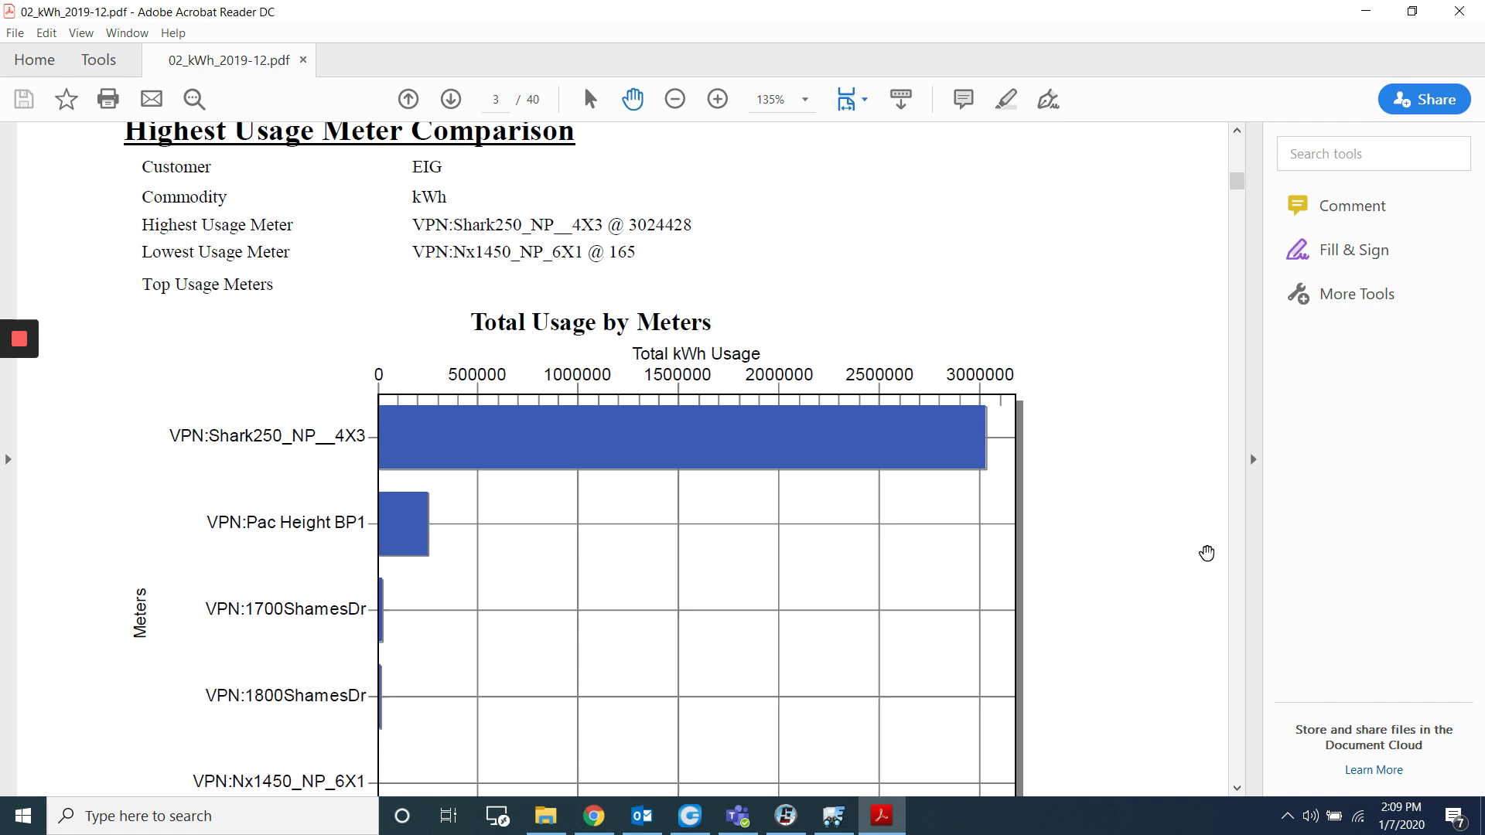
scroll(1208, 554, down, 1)
- Look over the daily usage charts of all meters in Monthly Usage at a Glance on page 4
click(451, 99)
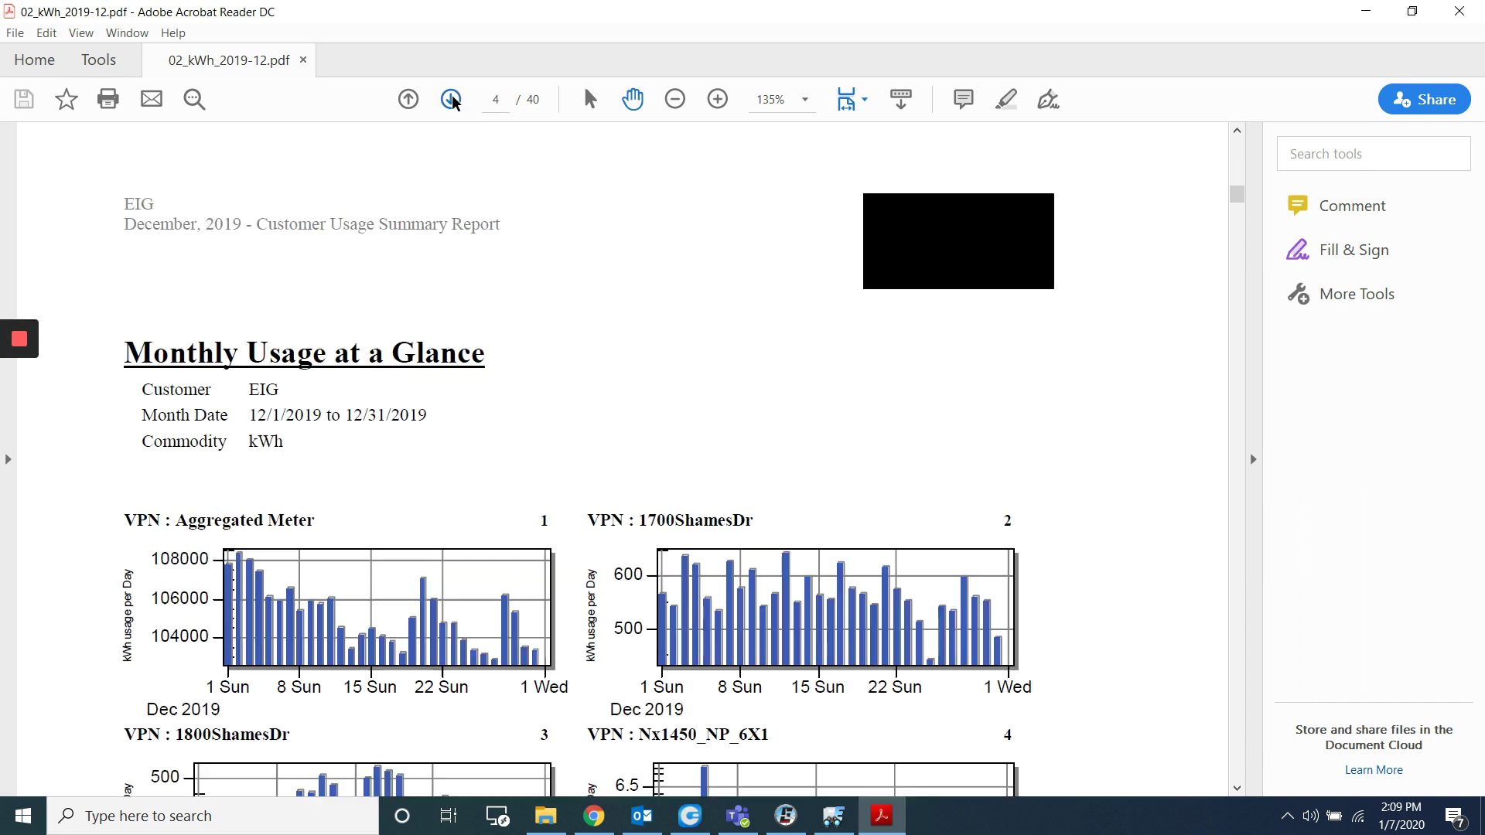
scroll(816, 429, down, 1)
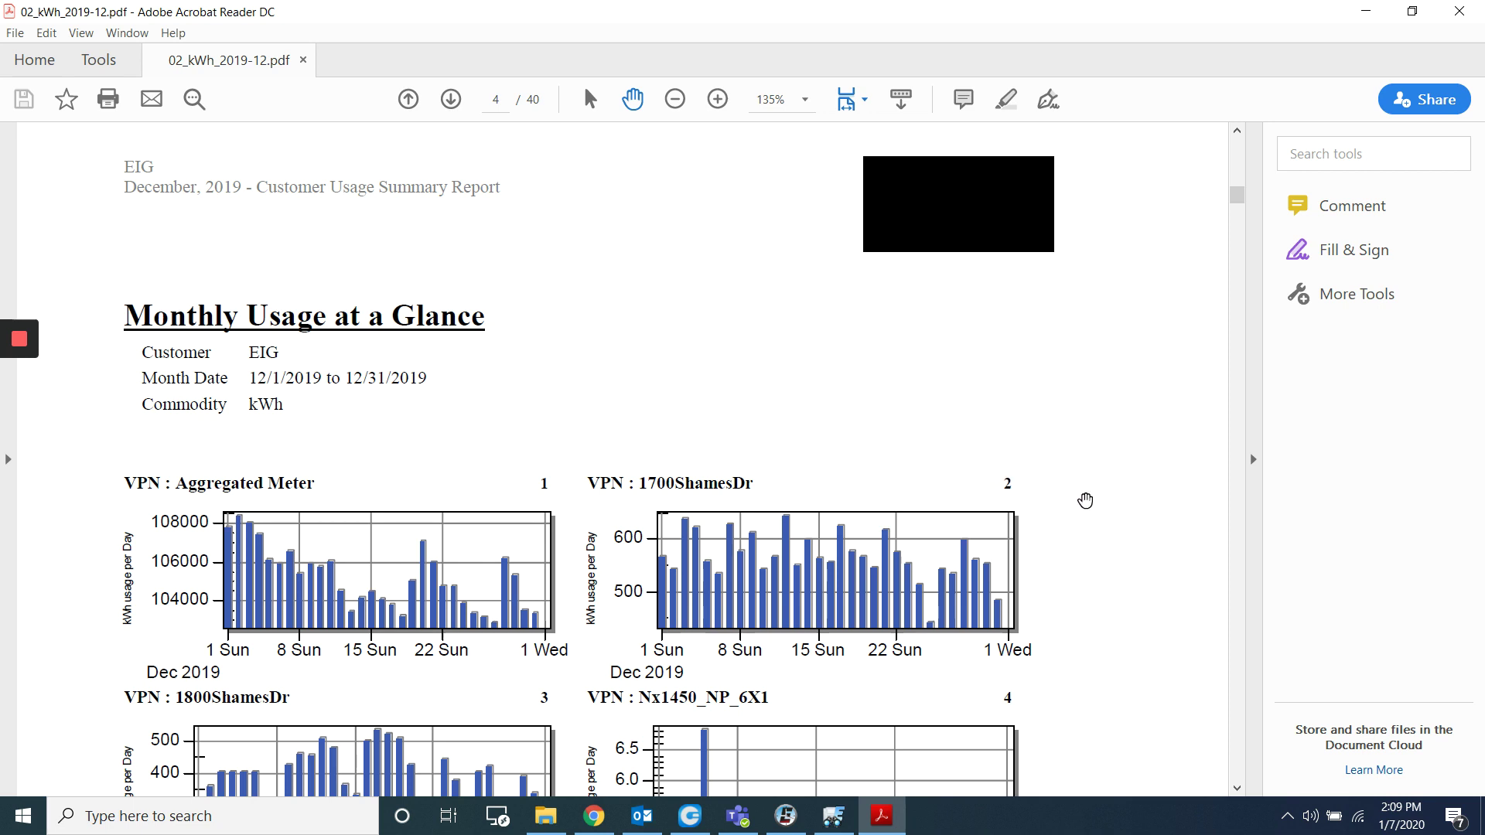
scroll(1079, 497, down, 3)
scroll(1102, 699, down, 1)
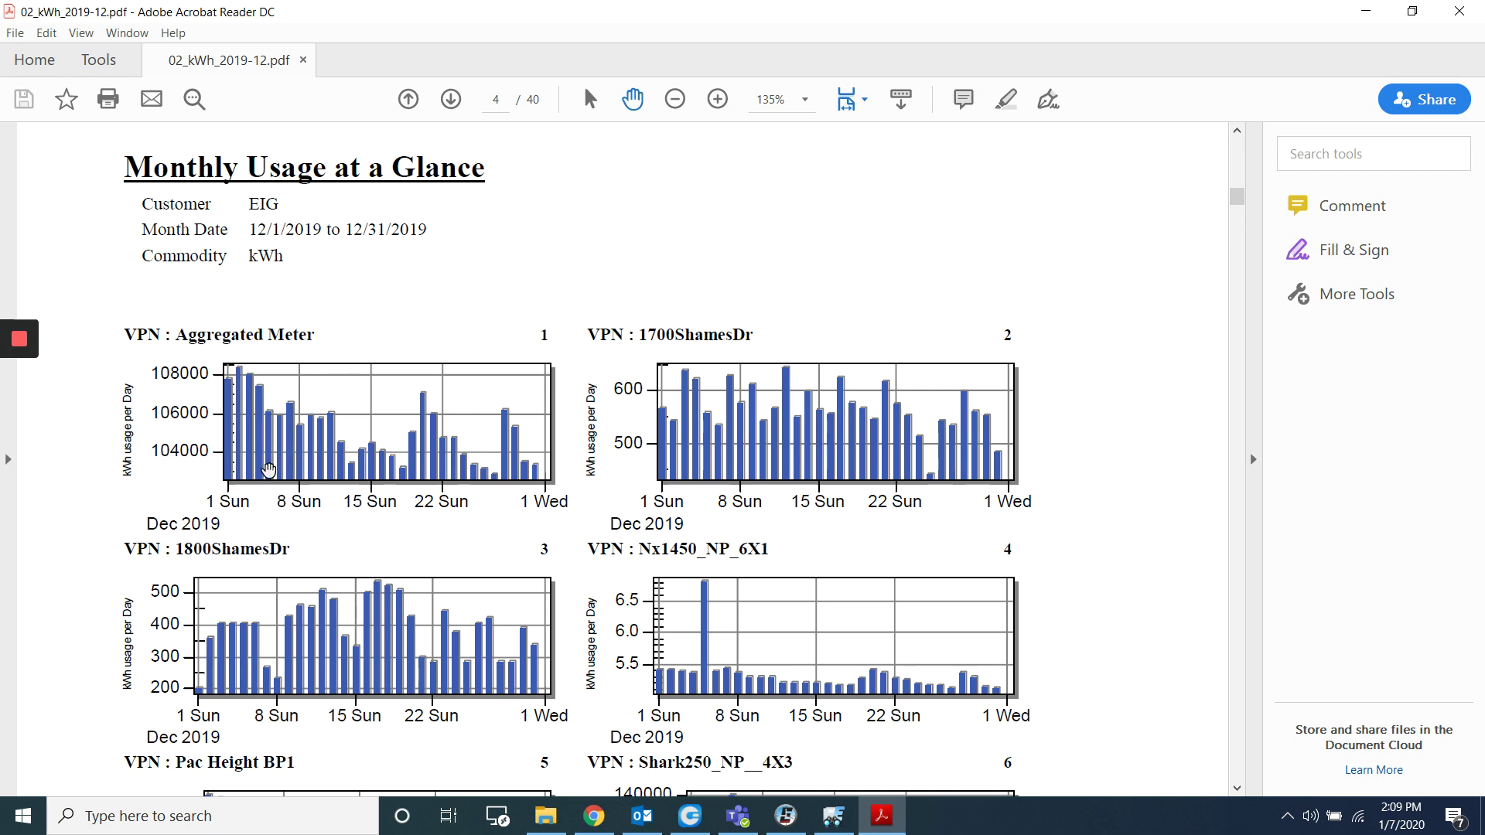
scroll(430, 465, down, 6)
- Review the Aggregated Meter's total usage charts for the month, peak week and peak day on pages 5 to 7
click(449, 105)
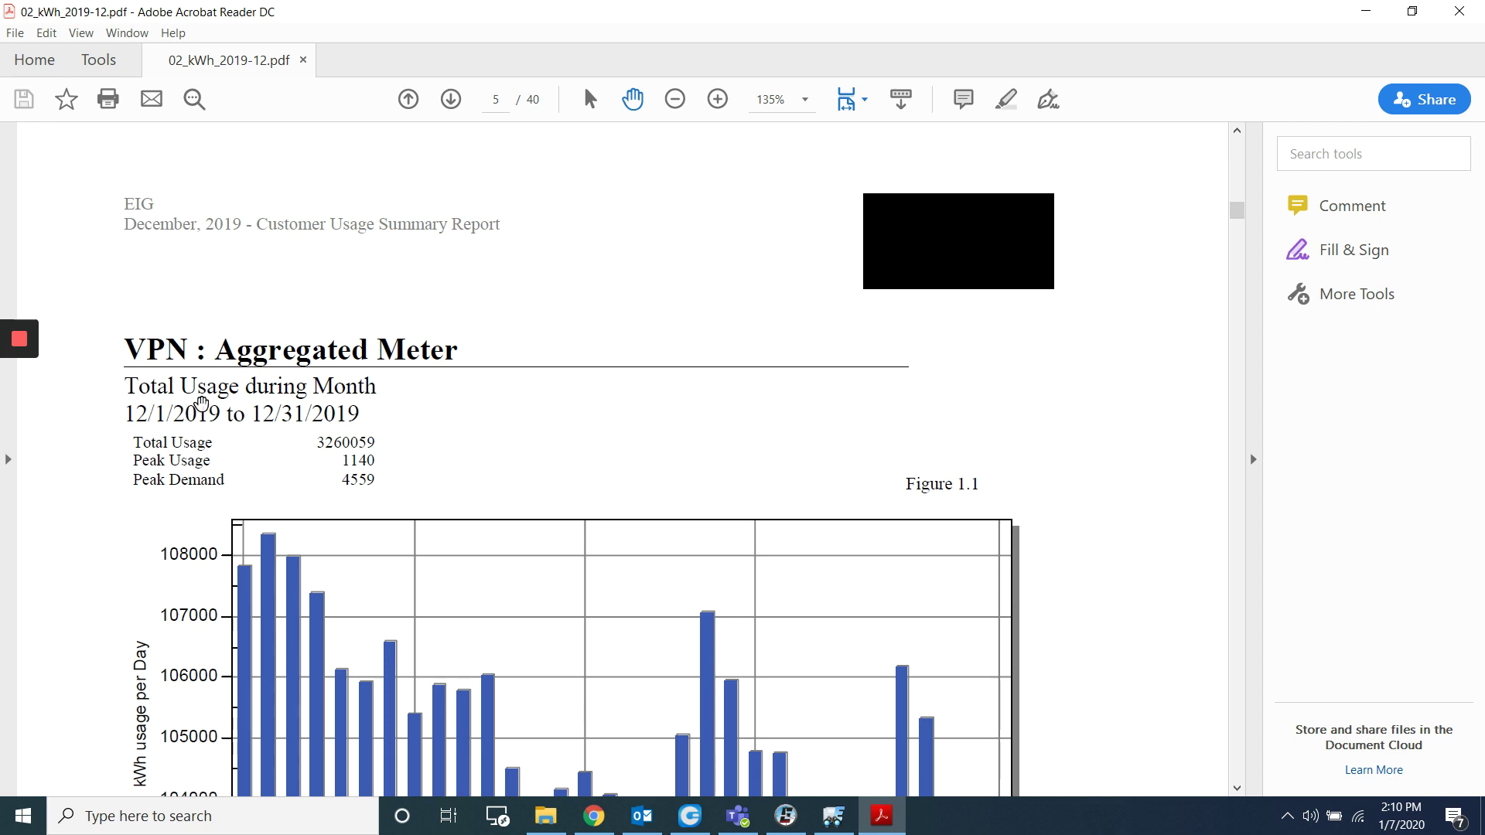
scroll(531, 434, down, 8)
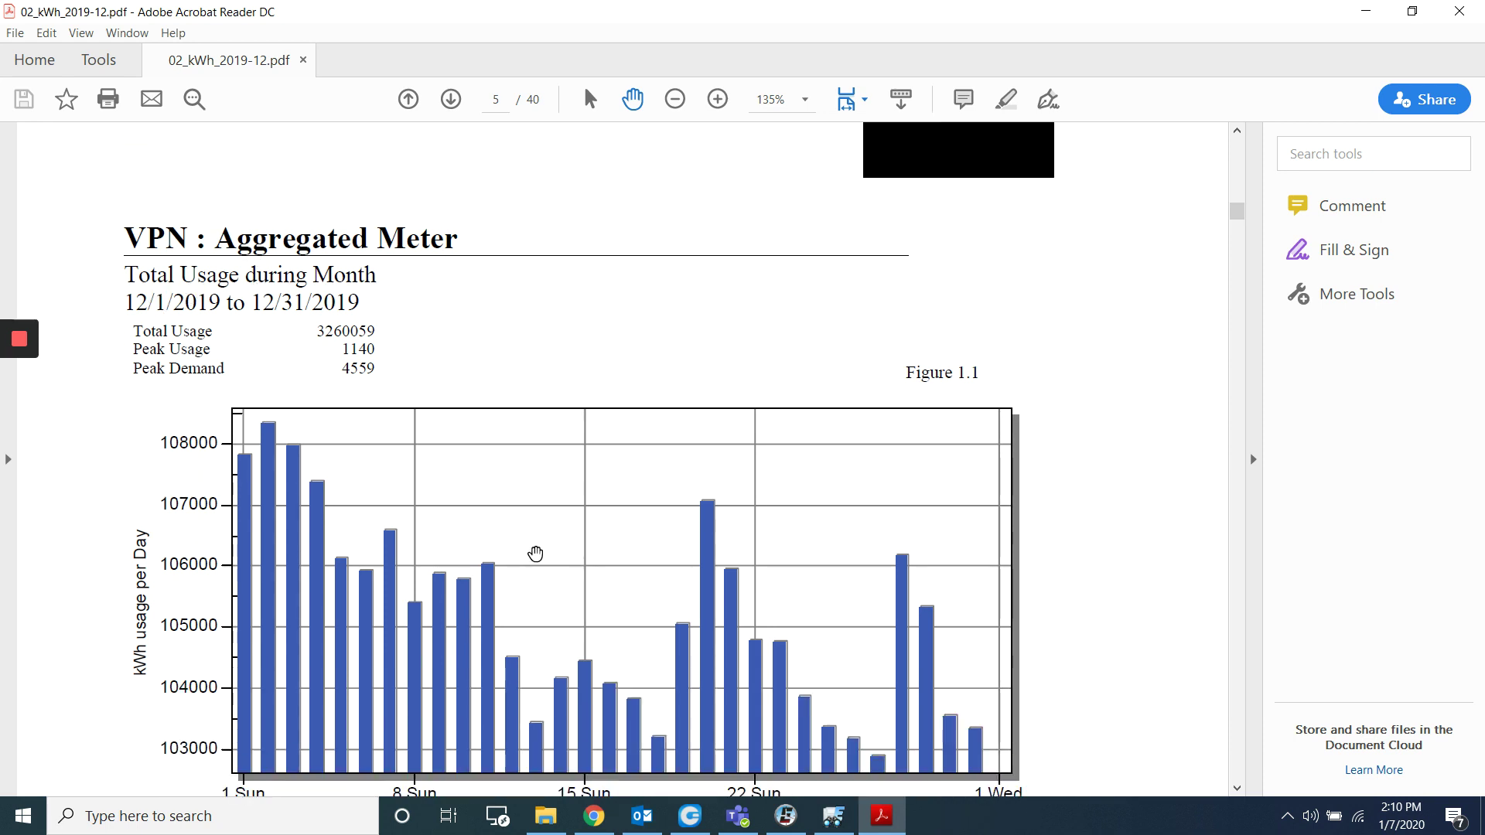
click(451, 99)
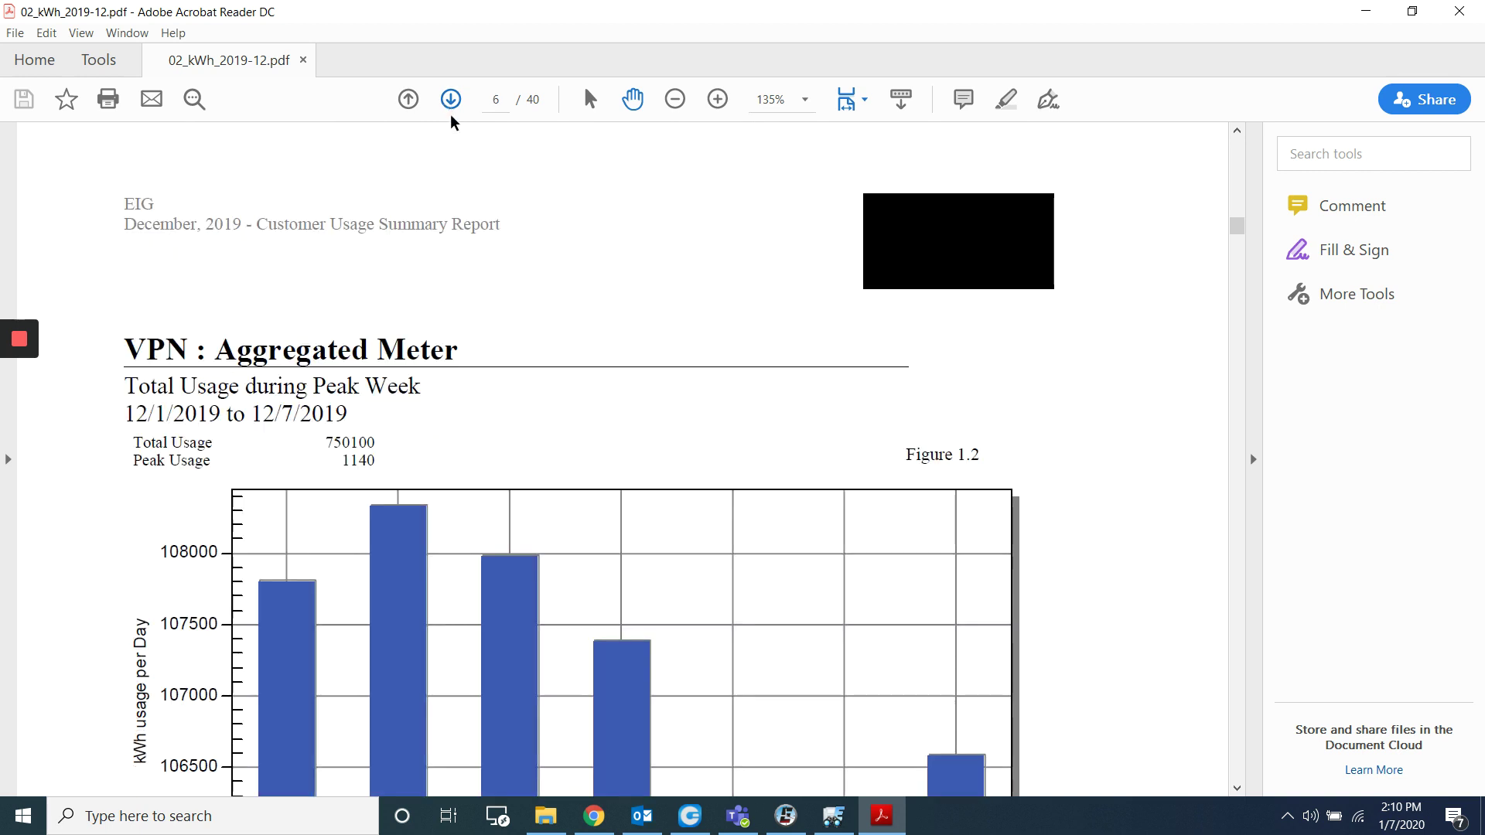
scroll(382, 420, down, 3)
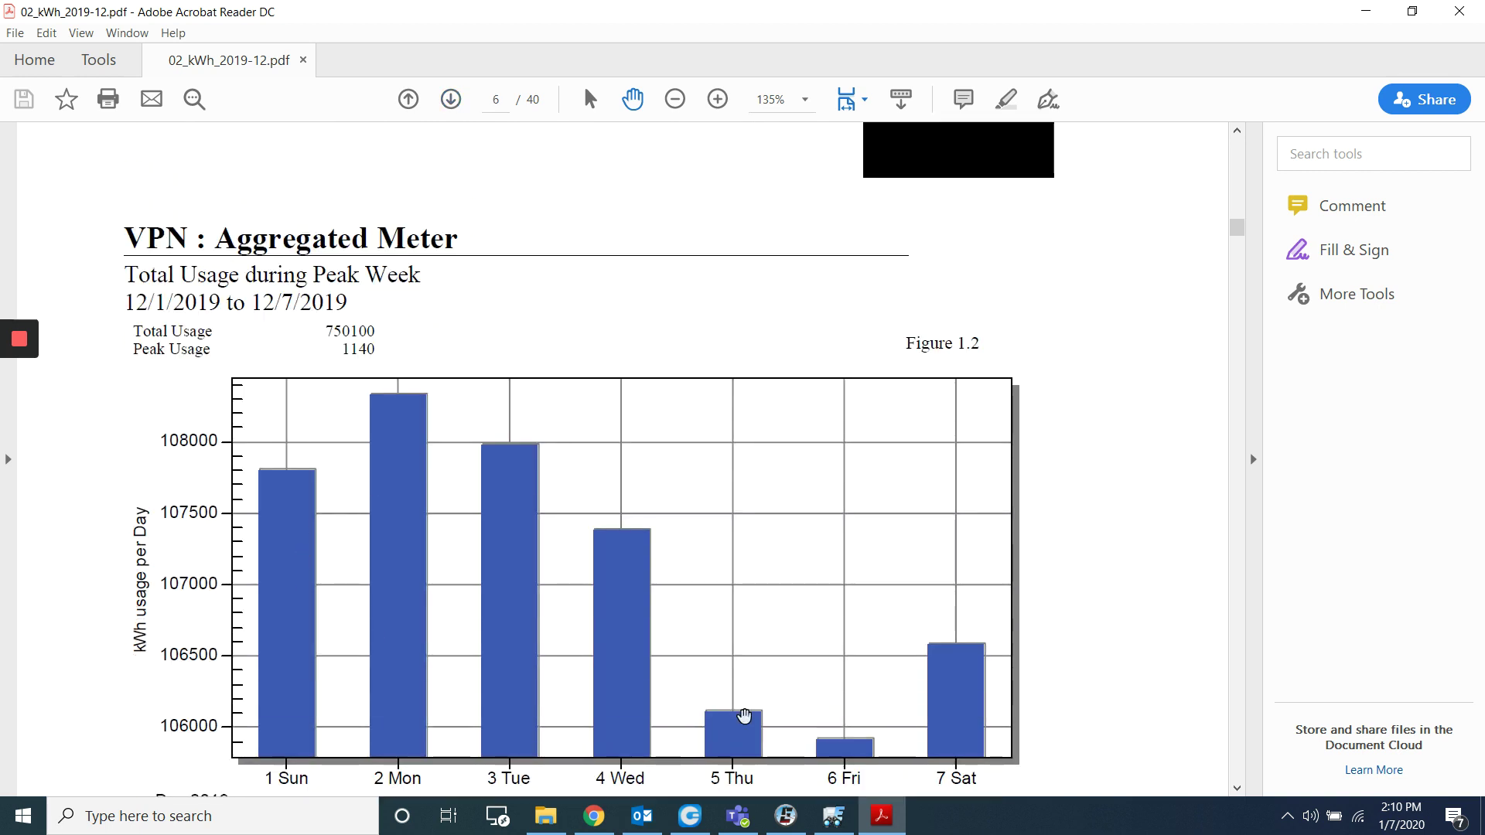
scroll(745, 713, down, 2)
click(449, 99)
scroll(531, 383, down, 1)
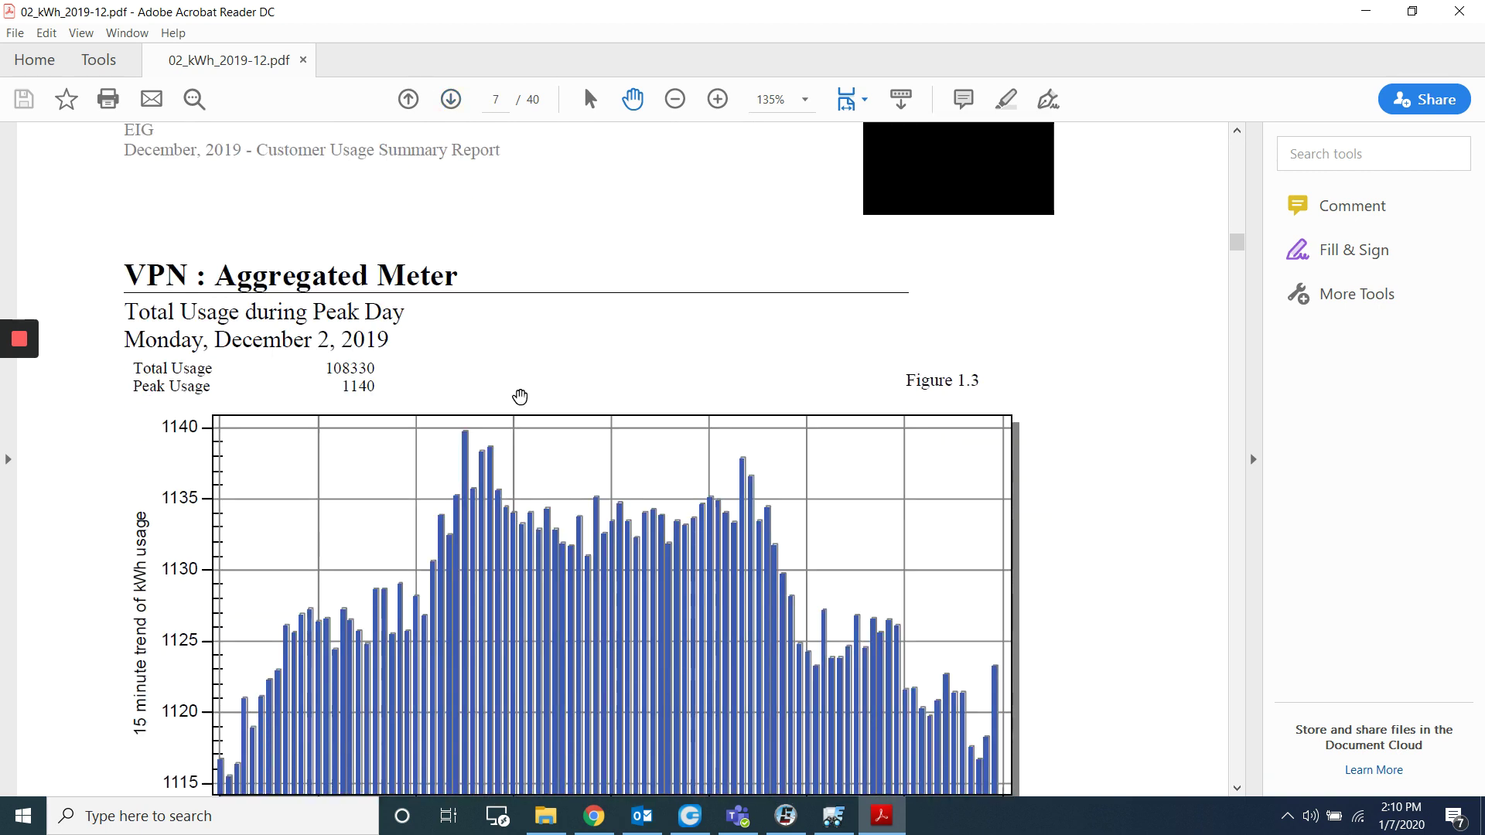
scroll(576, 506, down, 6)
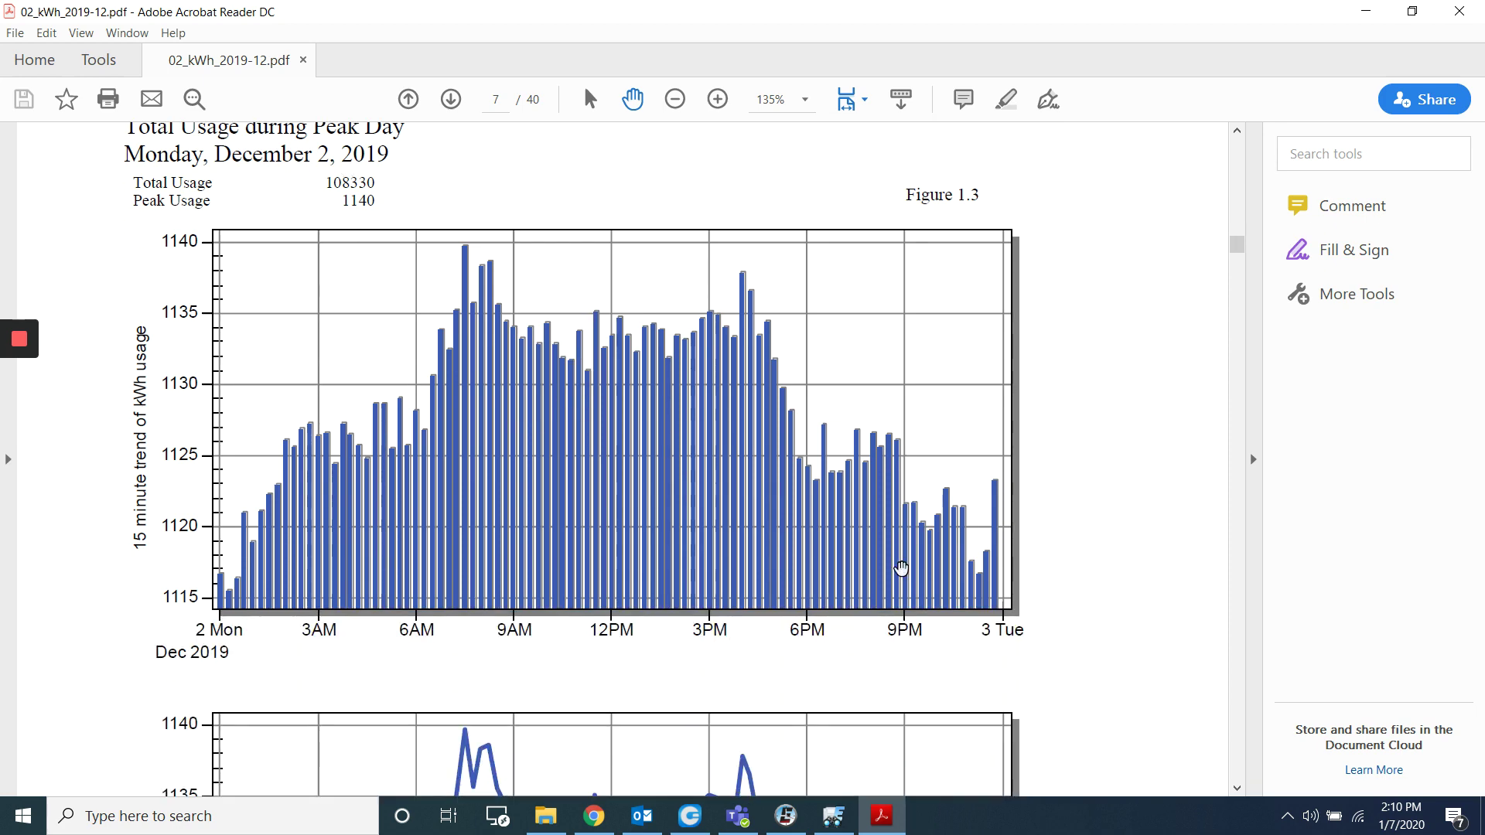
- Examine the Aggregated Meter's Average Hourly Usage and Average Weekday Usage charts on page 8
click(451, 99)
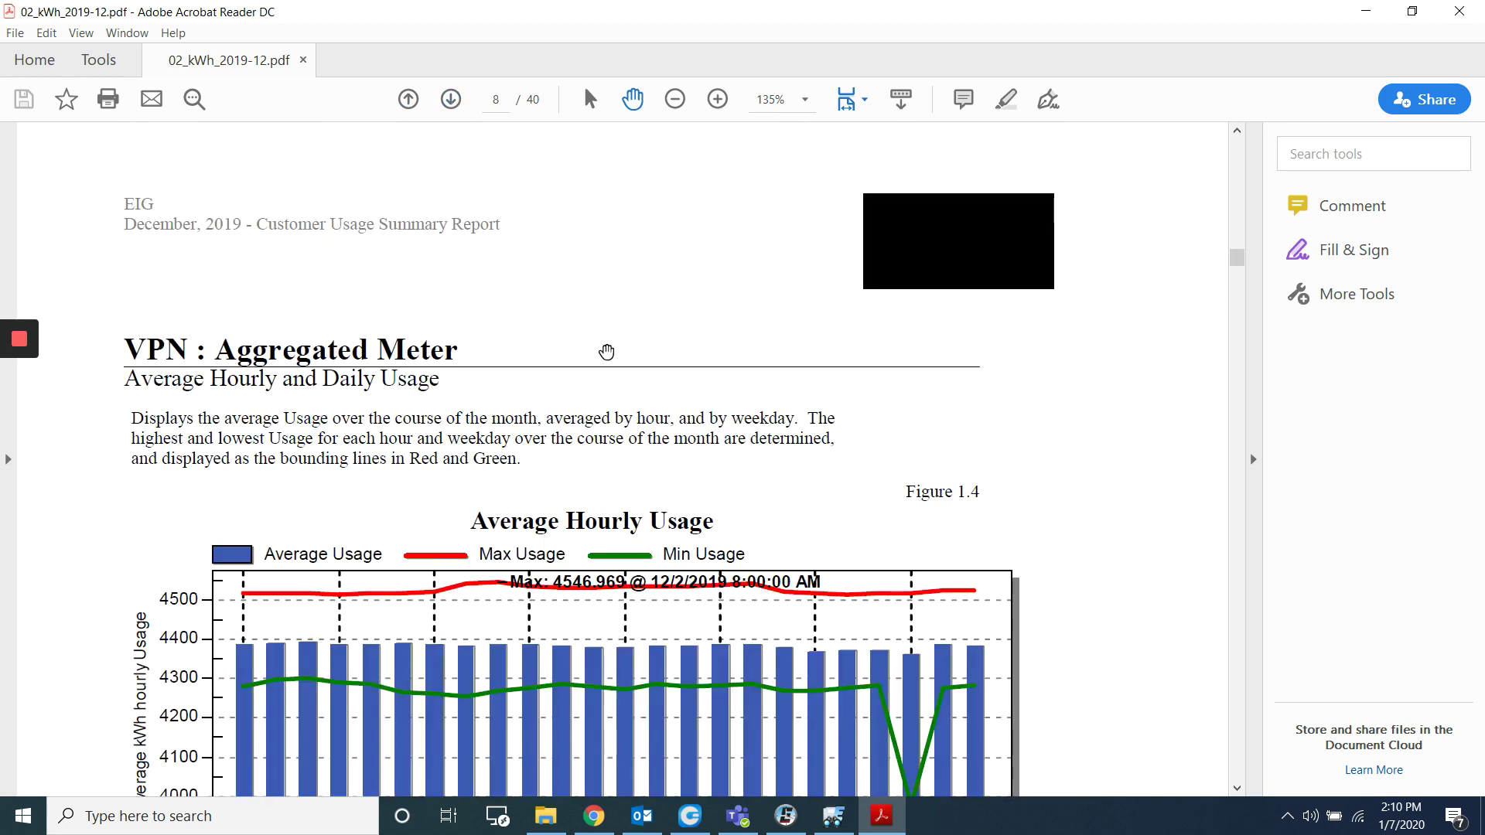
scroll(606, 345, down, 1)
scroll(215, 418, down, 1)
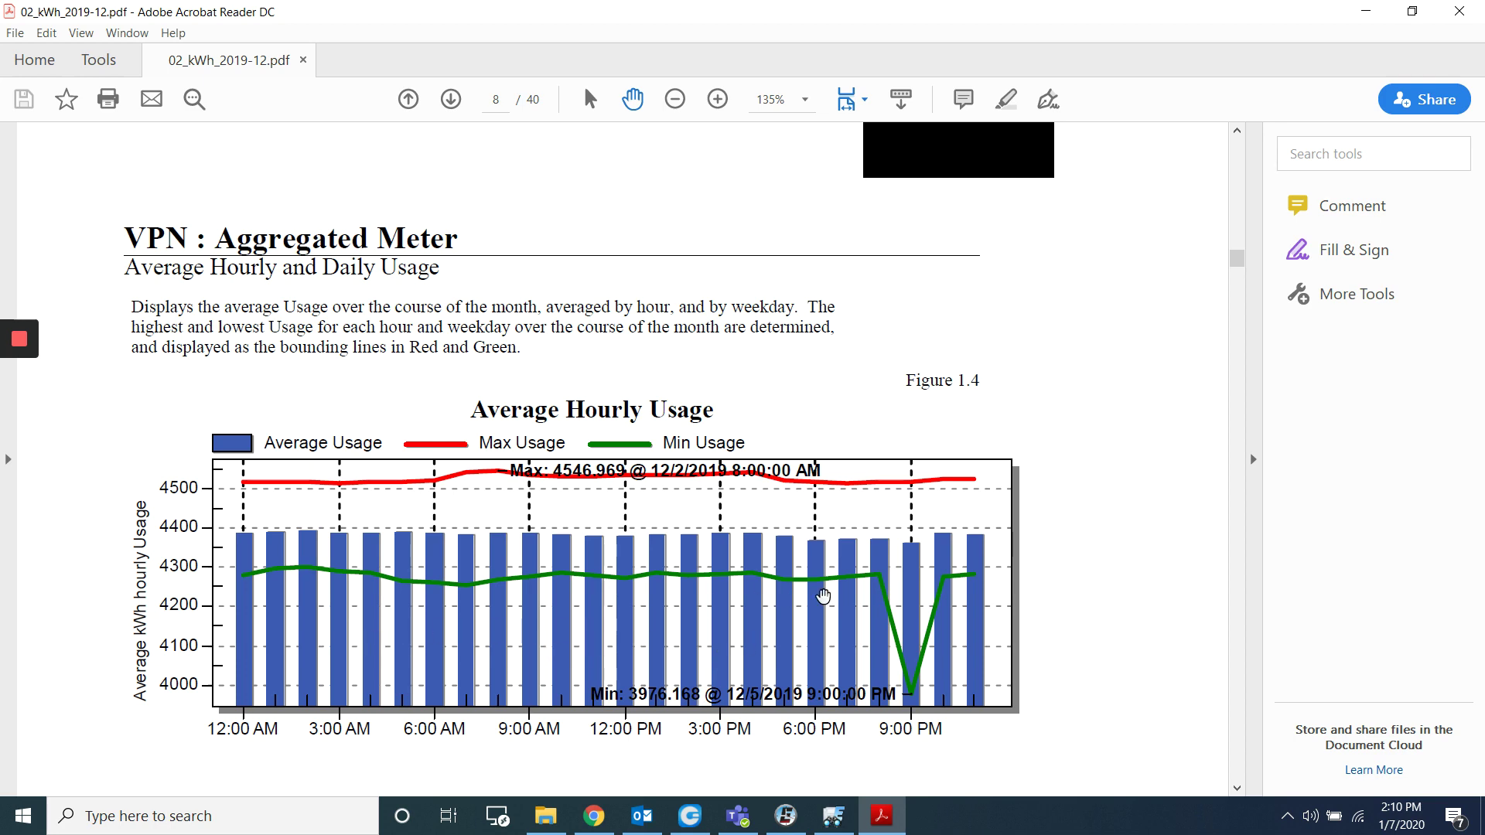
scroll(821, 595, down, 5)
scroll(351, 700, down, 1)
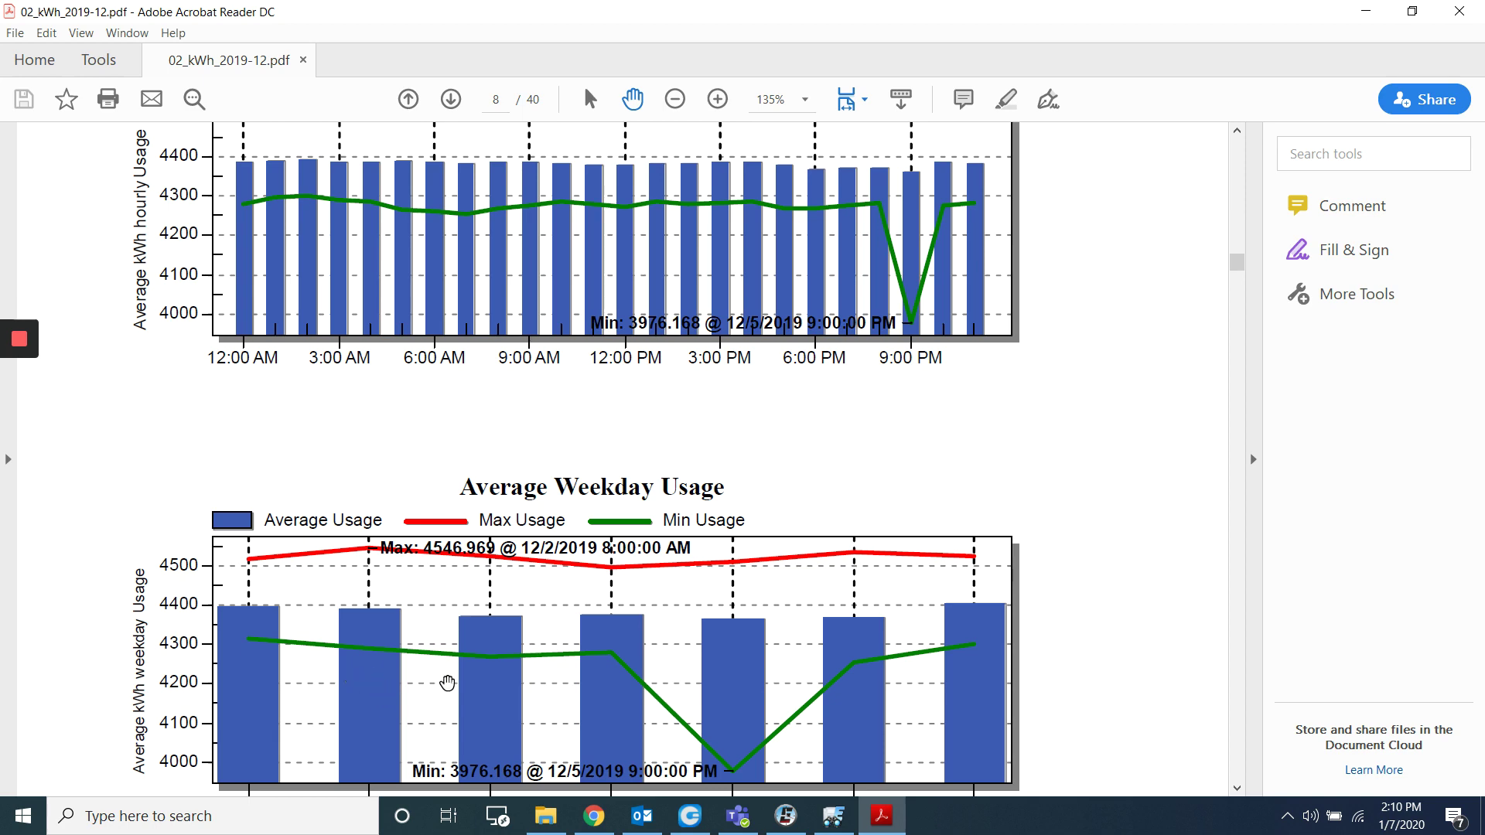
scroll(454, 666, down, 2)
- Examine the Aggregated Meter's comparisons to last month and last year, aligned by weekday, on page 9
scroll(830, 642, down, 15)
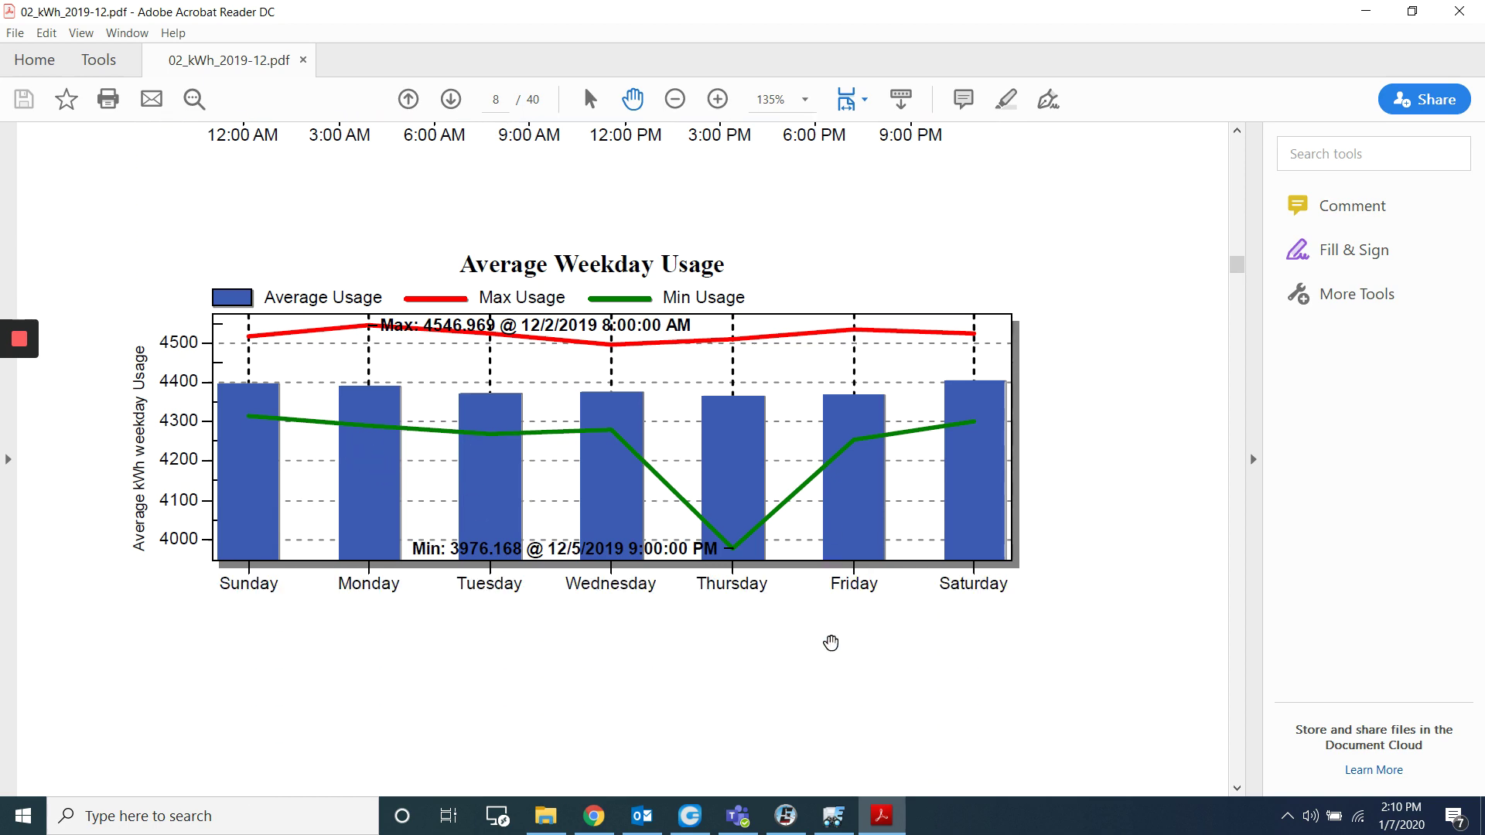
scroll(831, 643, down, 2)
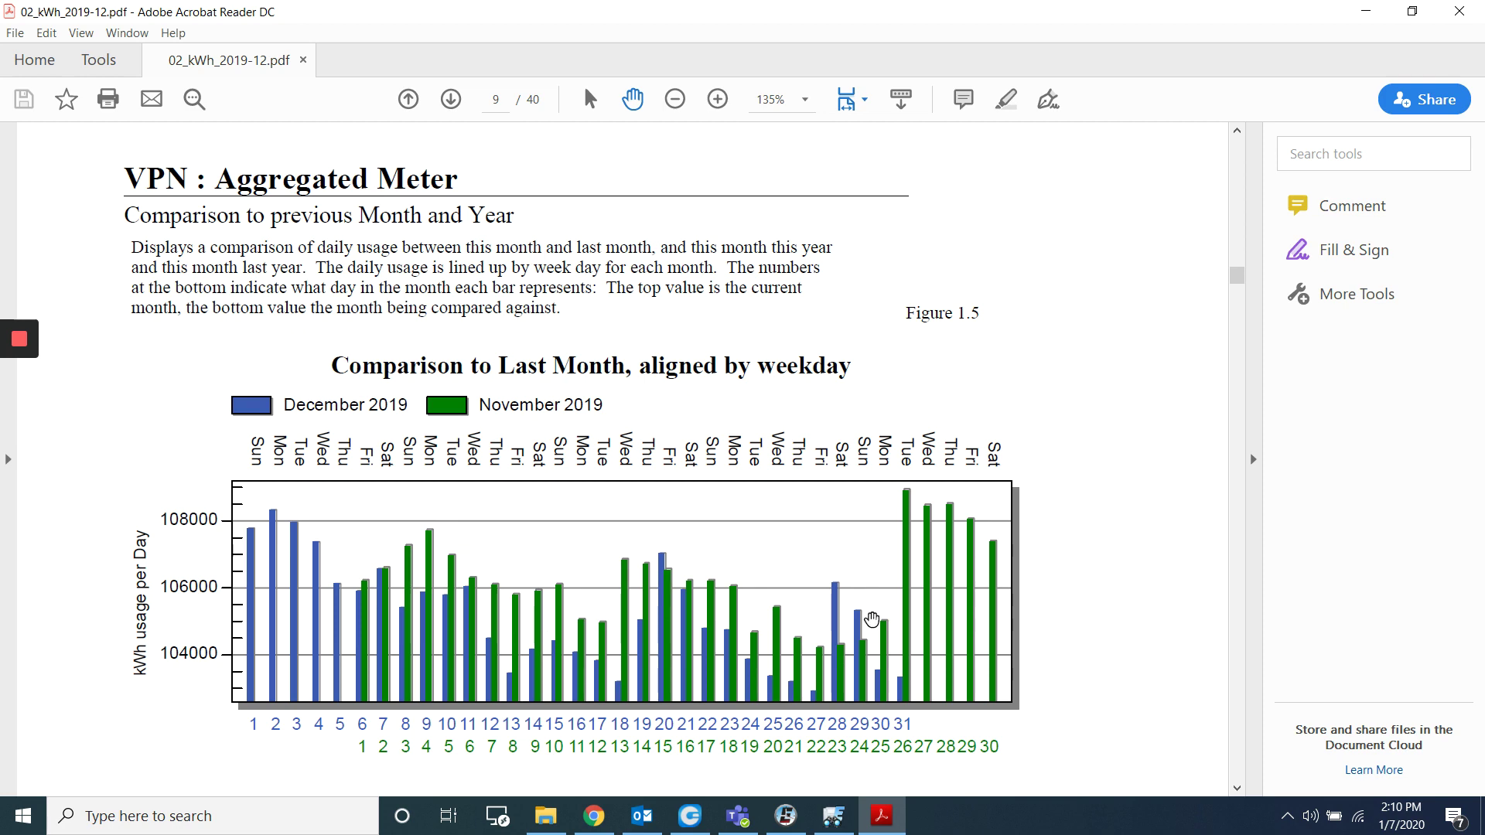
scroll(994, 628, down, 5)
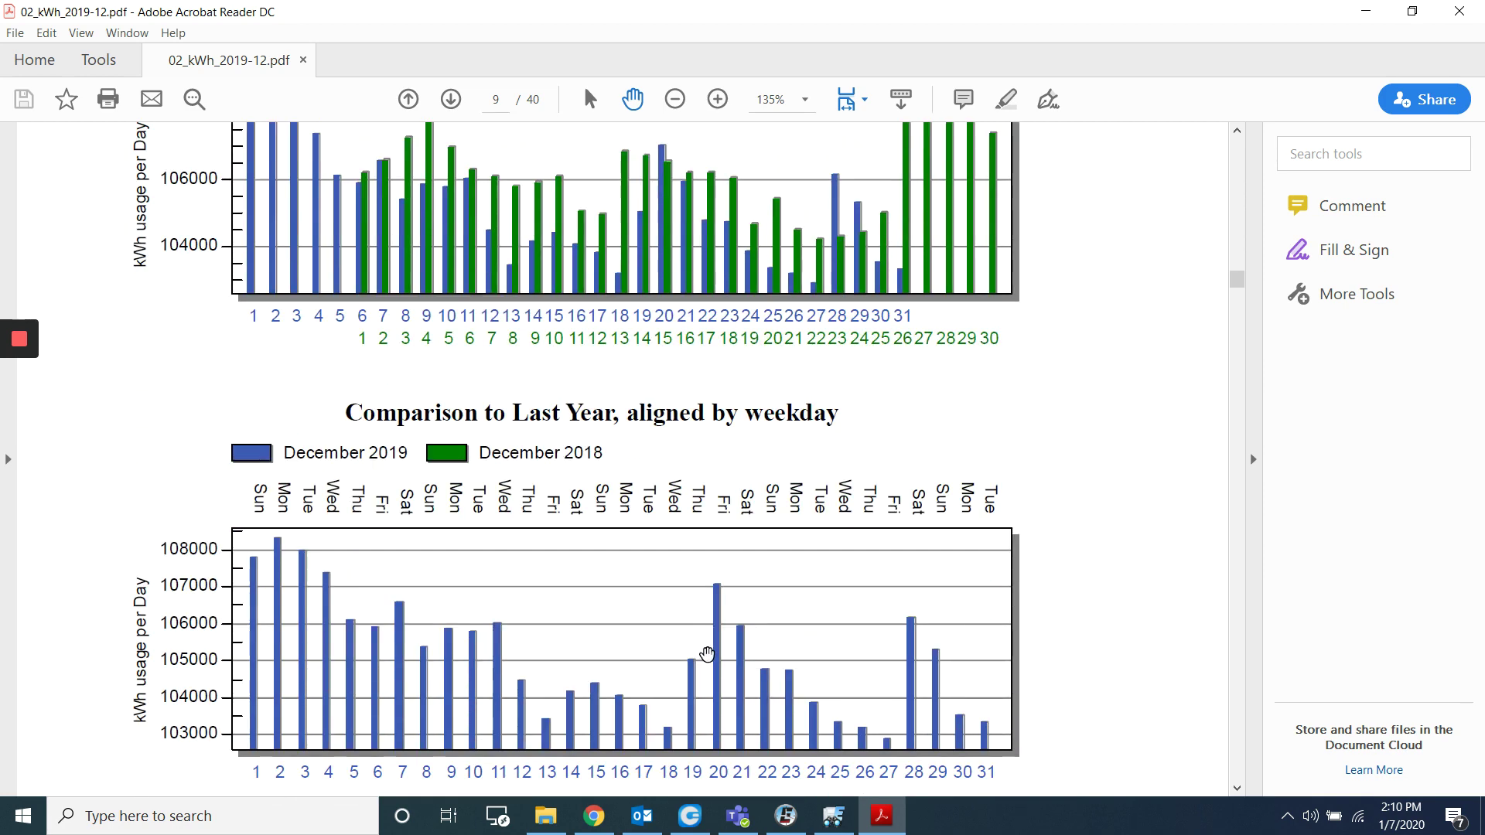
scroll(707, 654, down, 1)
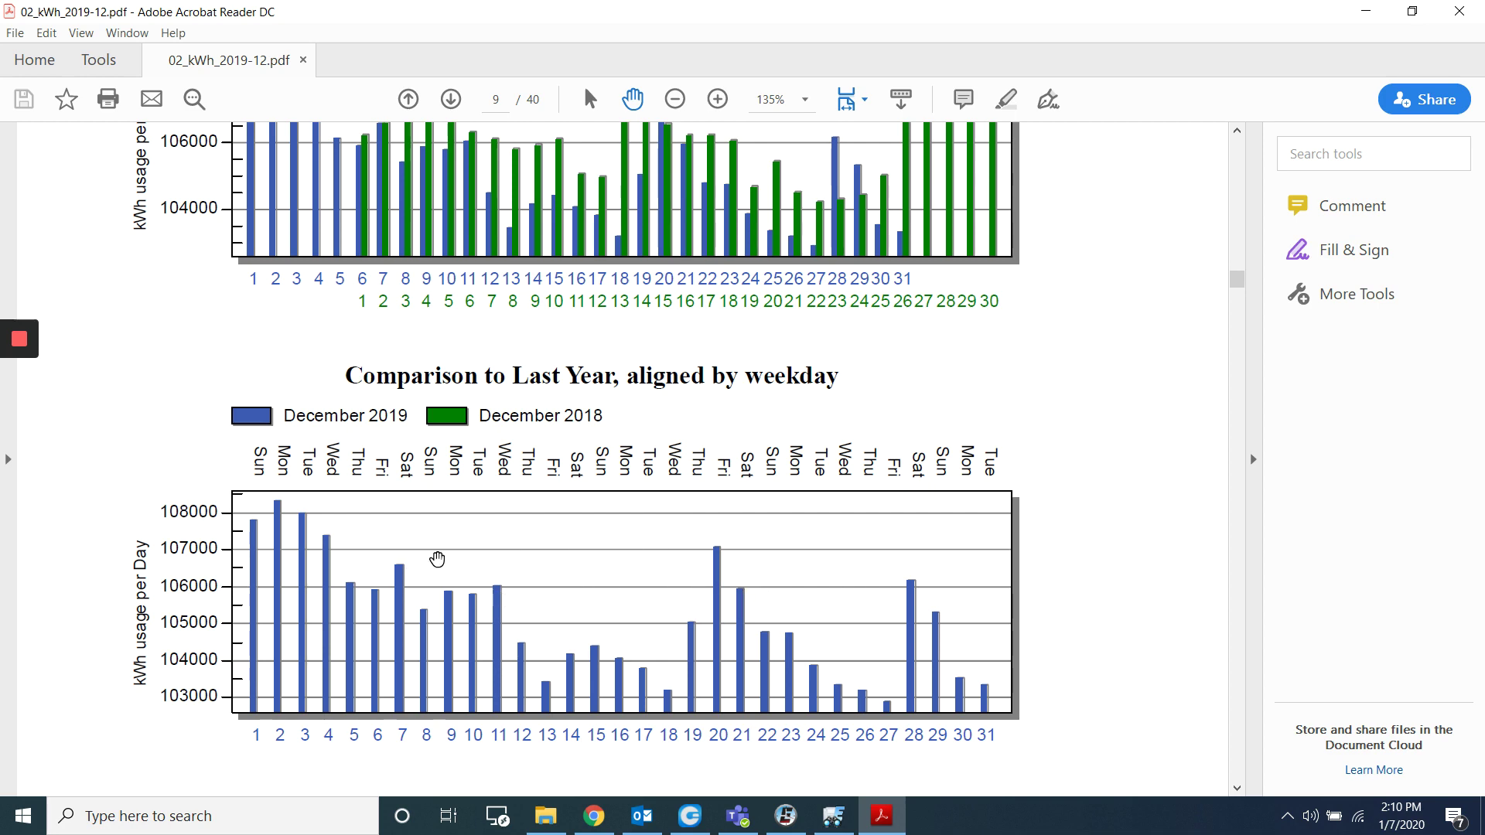
- Check the Aggregated Meter's Monthly Usage and Temperature section on page 10
scroll(657, 623, down, 8)
scroll(649, 634, down, 20)
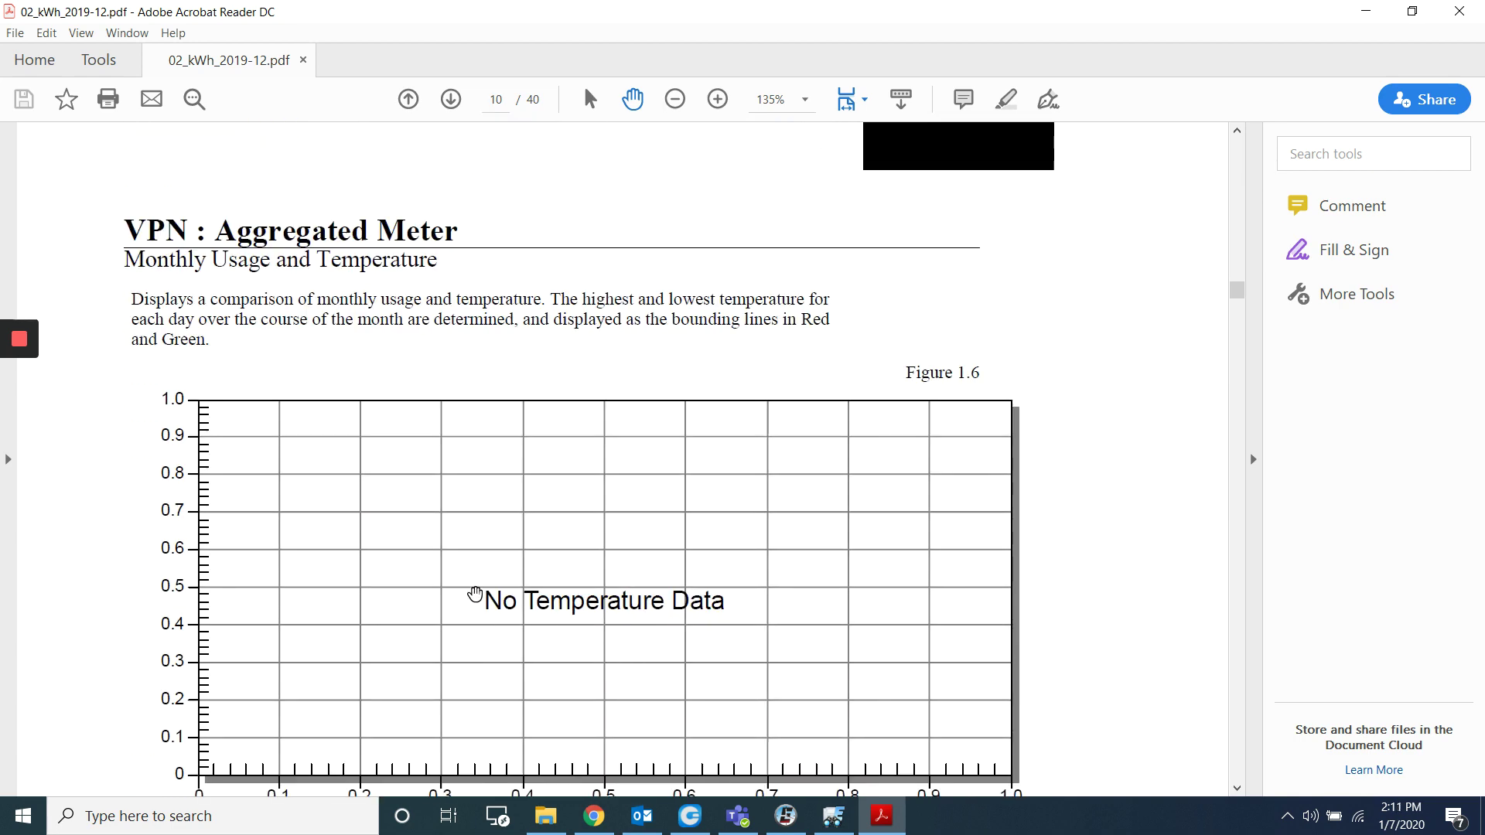
scroll(600, 597, down, 4)
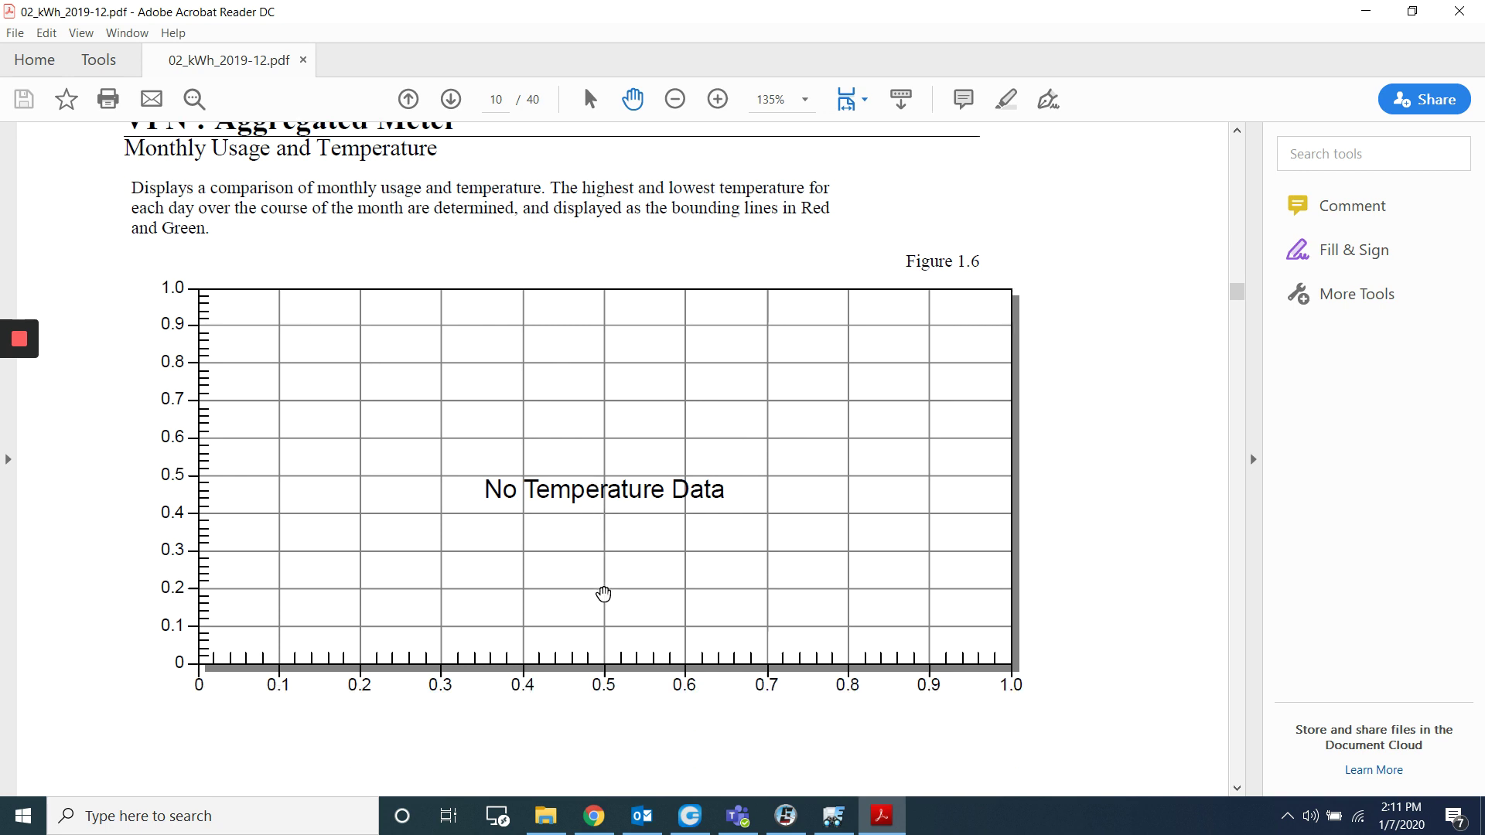
scroll(605, 596, down, 10)
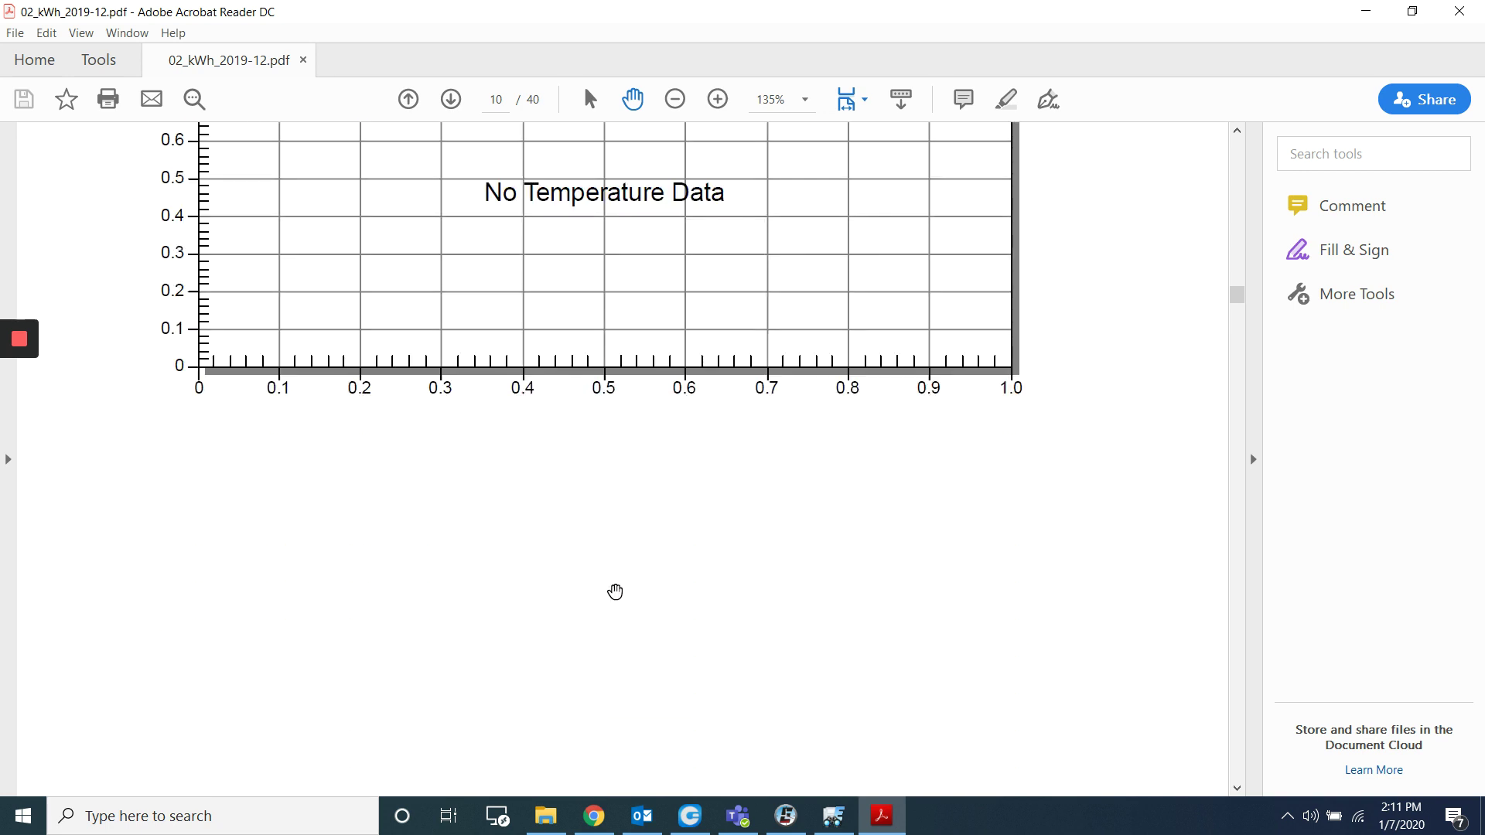
- Page through the 1700ShamesDr and 1800ShamesDr meter sections from page 11 to page 20
scroll(616, 595, down, 20)
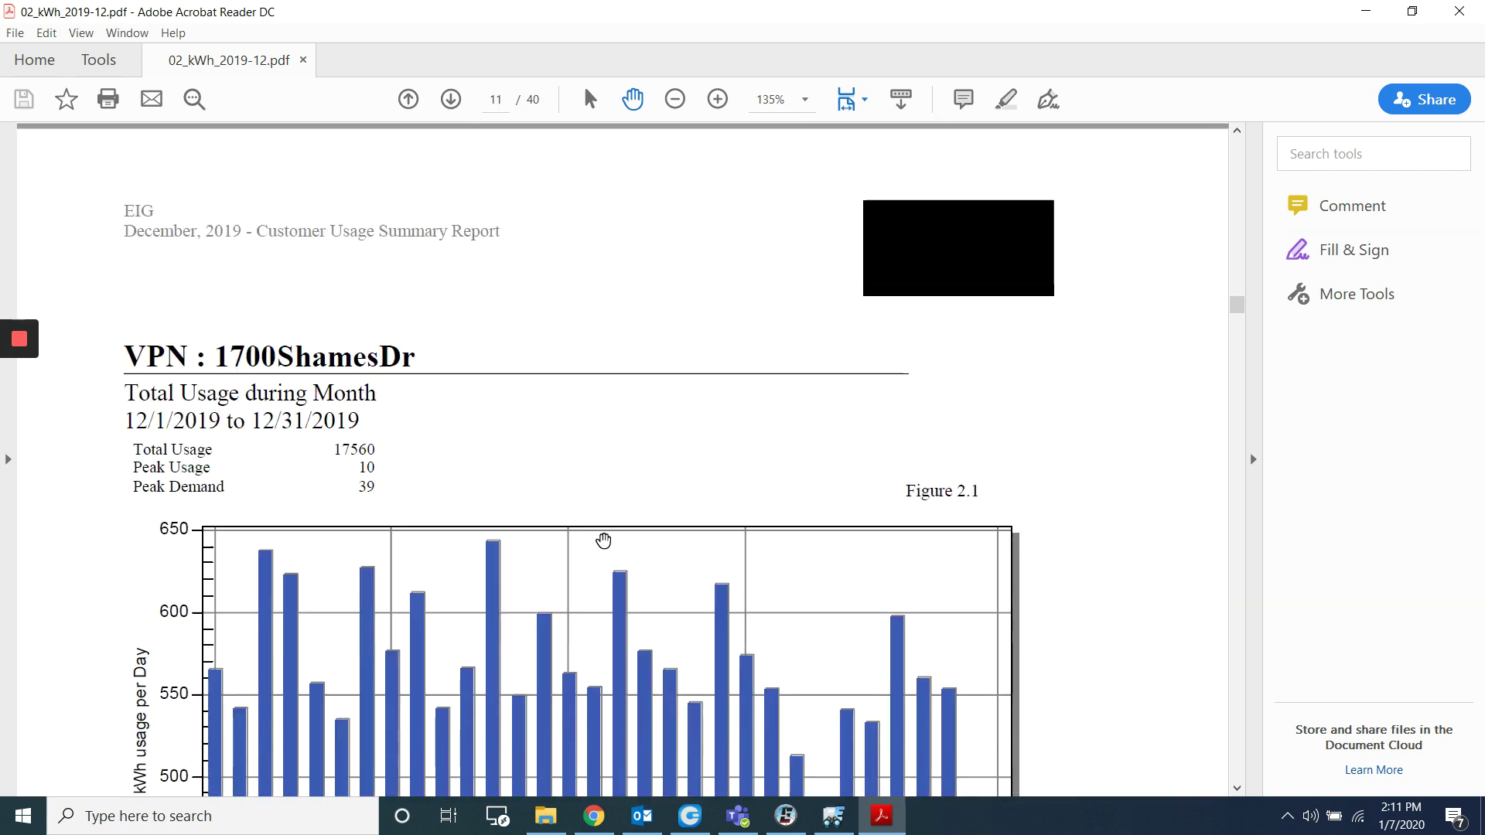
click(452, 100)
click(453, 99)
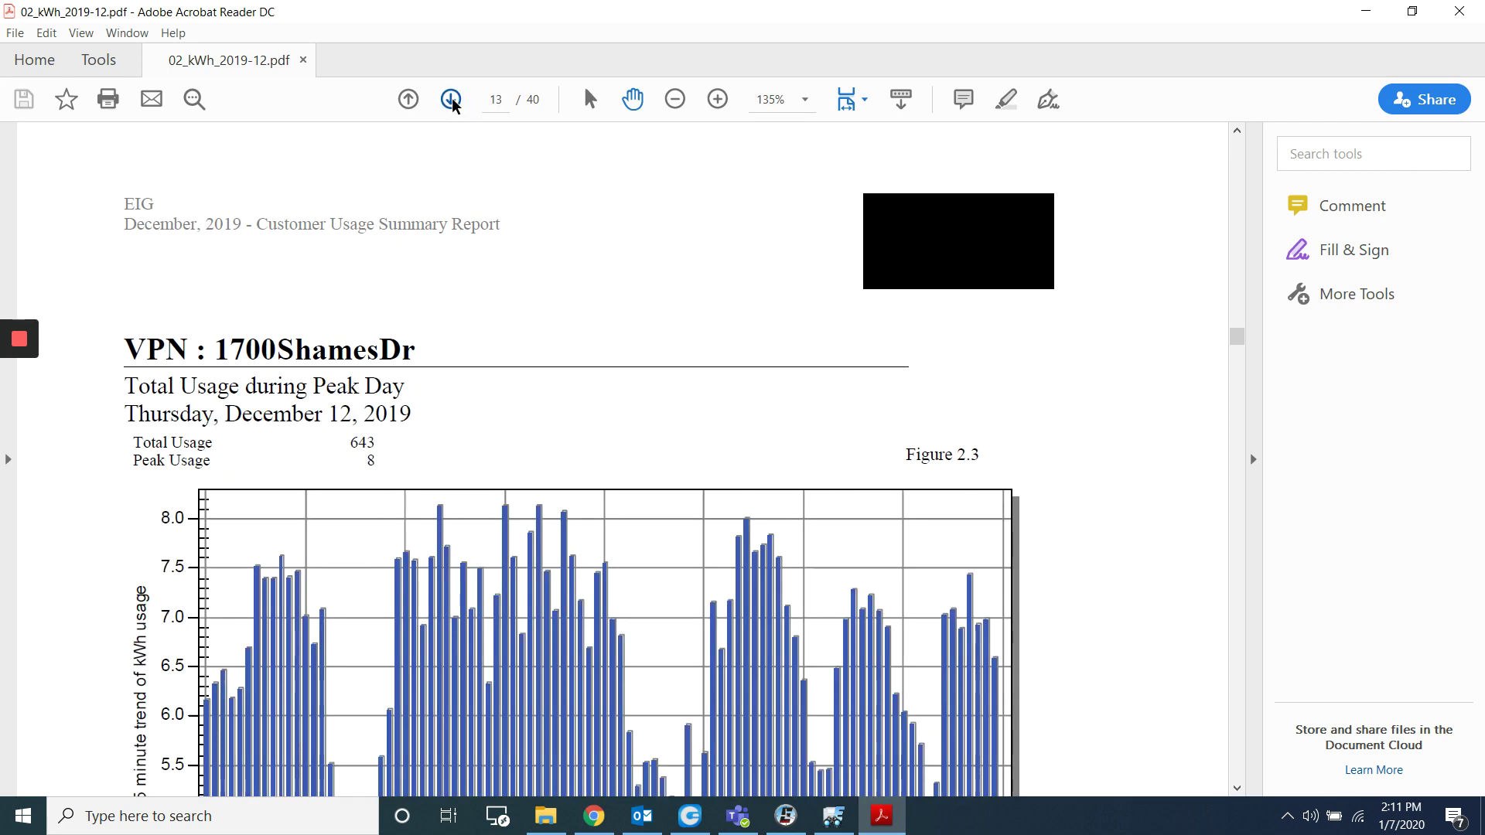
click(452, 99)
click(452, 100)
click(453, 100)
click(452, 100)
click(452, 99)
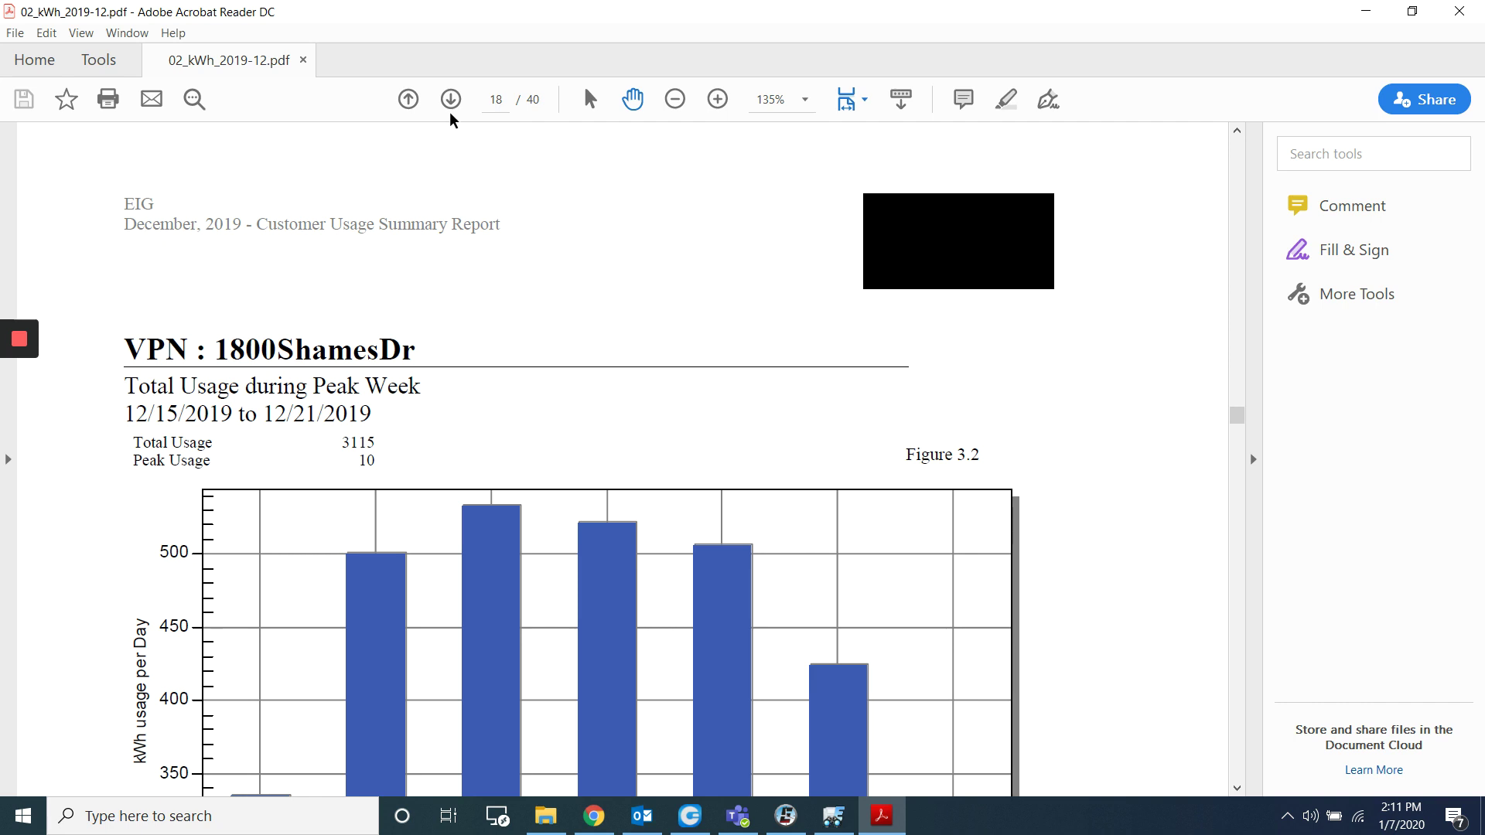
click(450, 112)
click(451, 112)
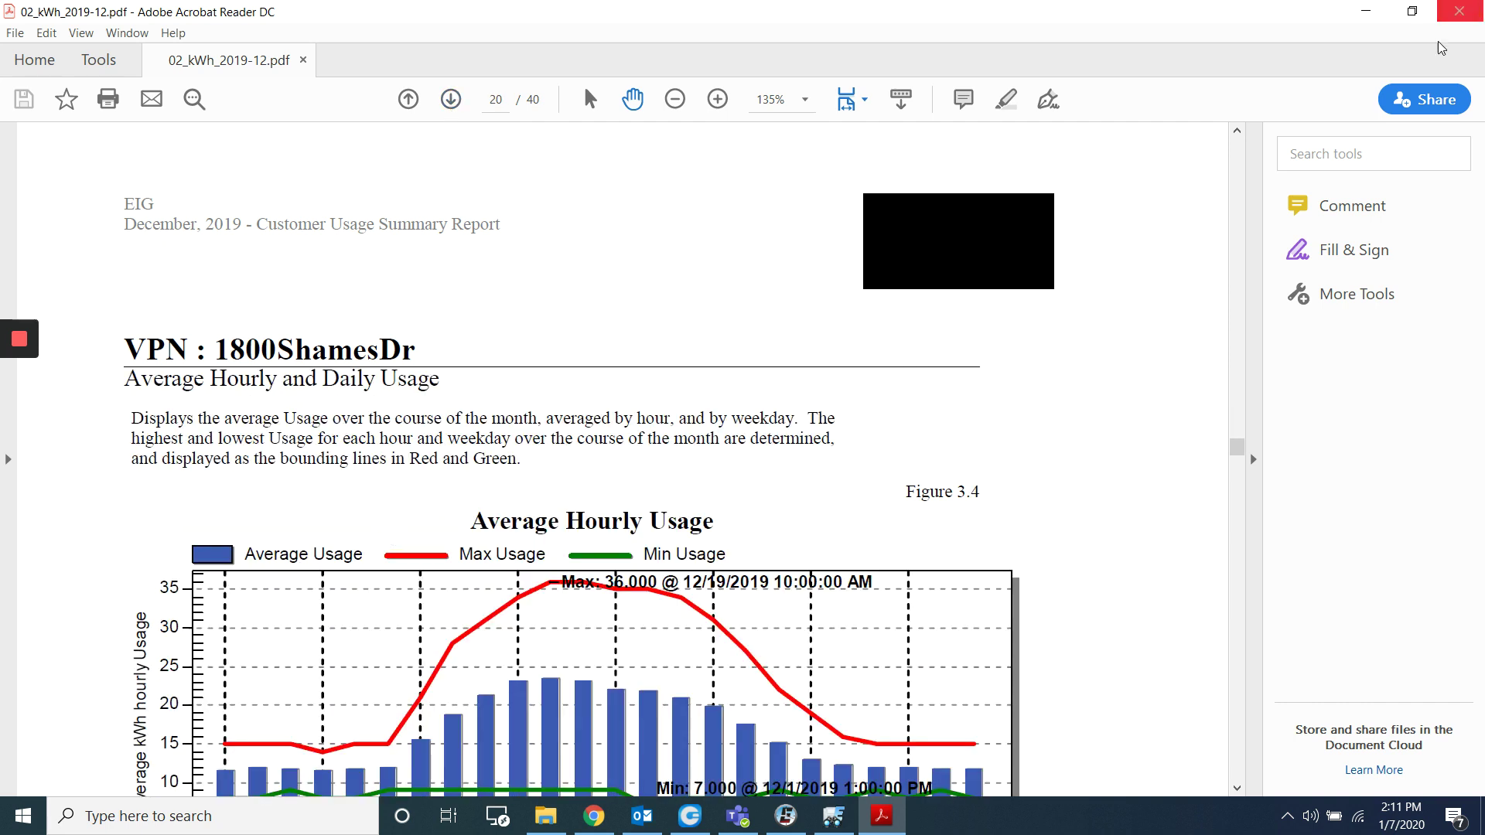
- Close the PDF report and open the options for generating a custom usage report in the Dashboard Viewer
click(1463, 11)
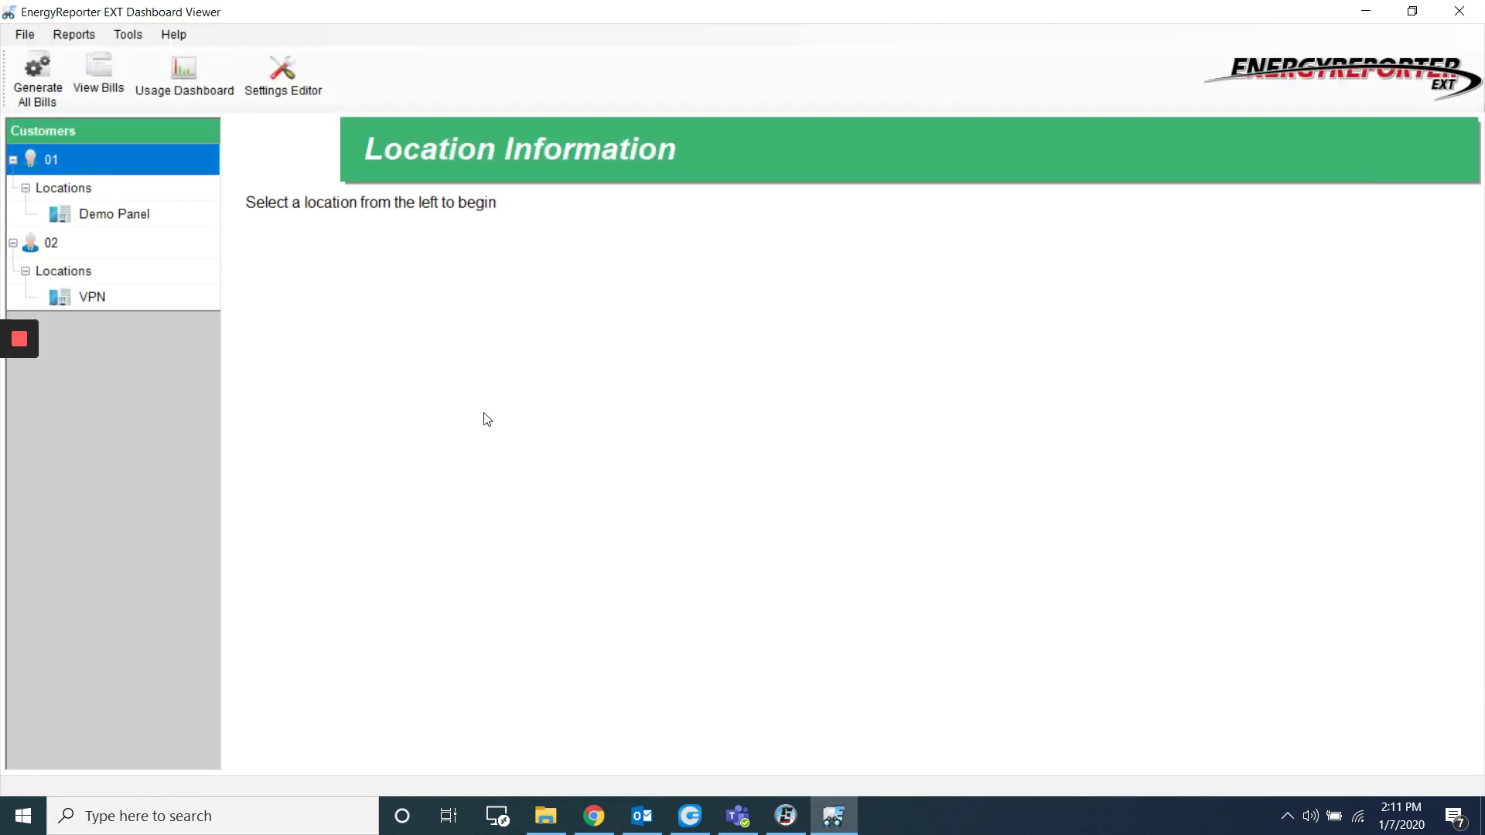
click(81, 34)
click(75, 34)
click(74, 35)
click(74, 35)
click(74, 35)
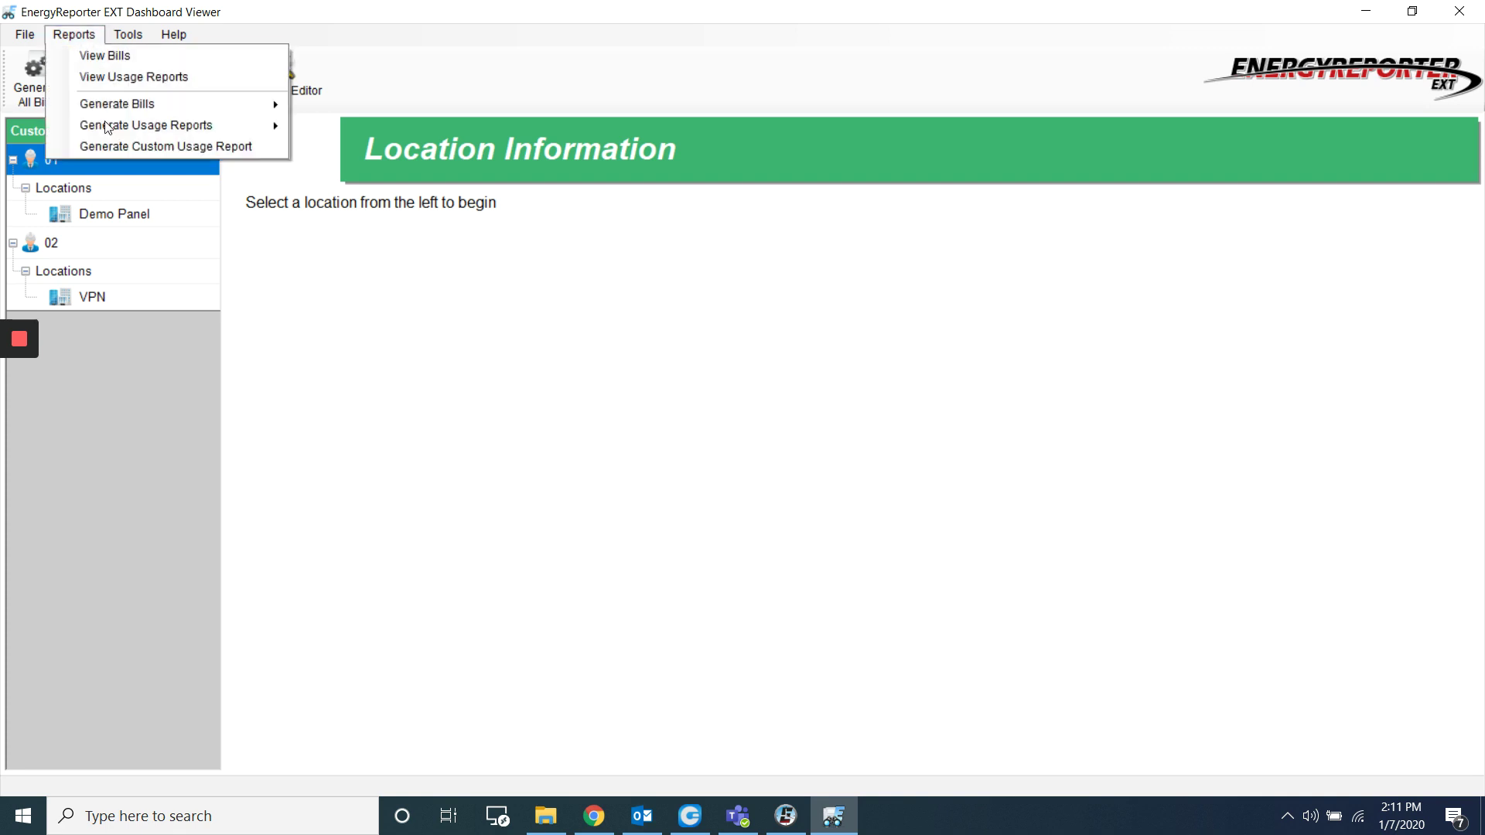
click(246, 154)
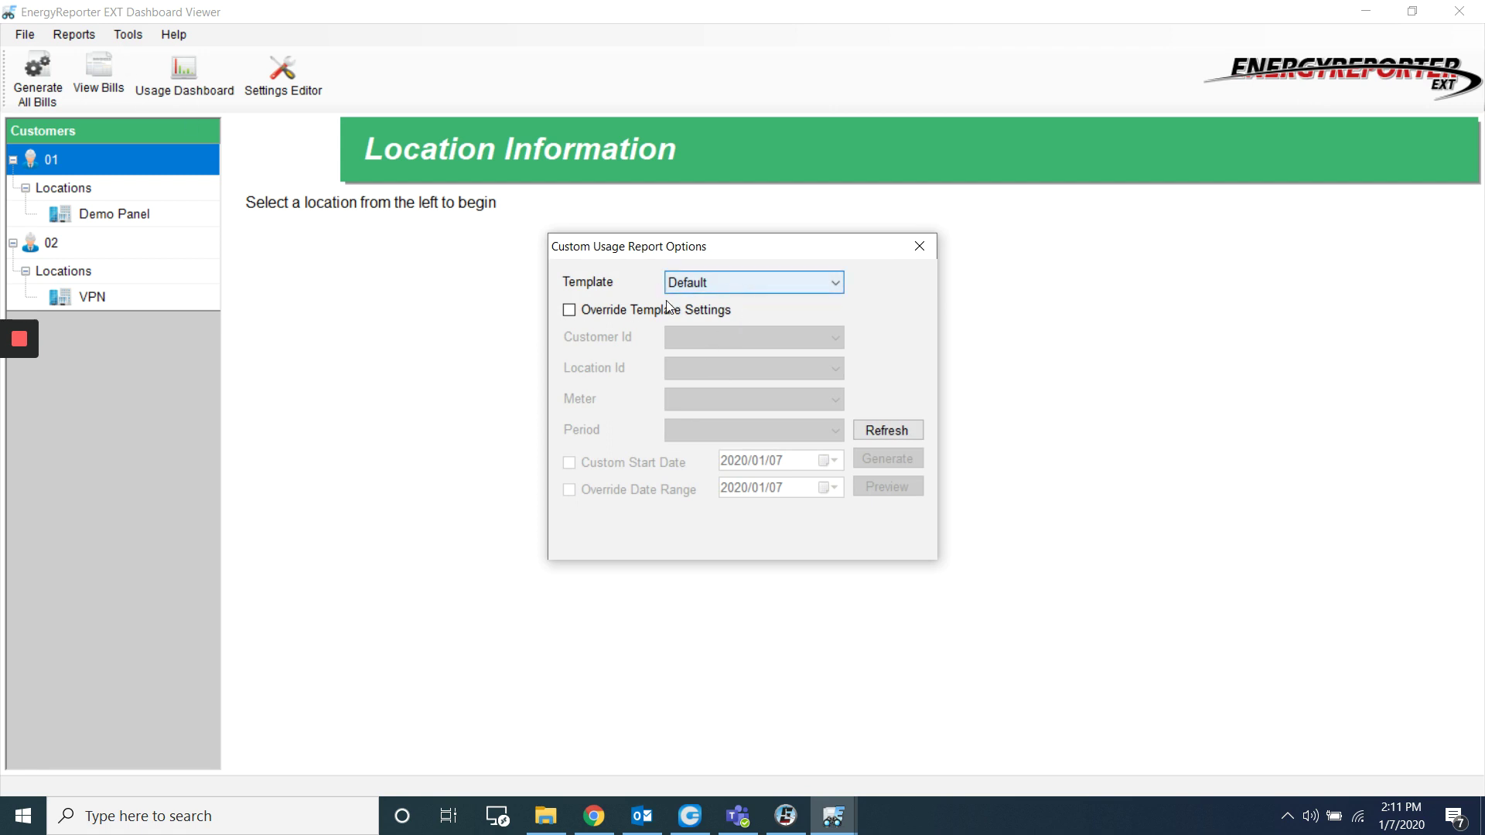
- Override the Default template's settings with customer ID 02, location VPN and all meters
click(625, 306)
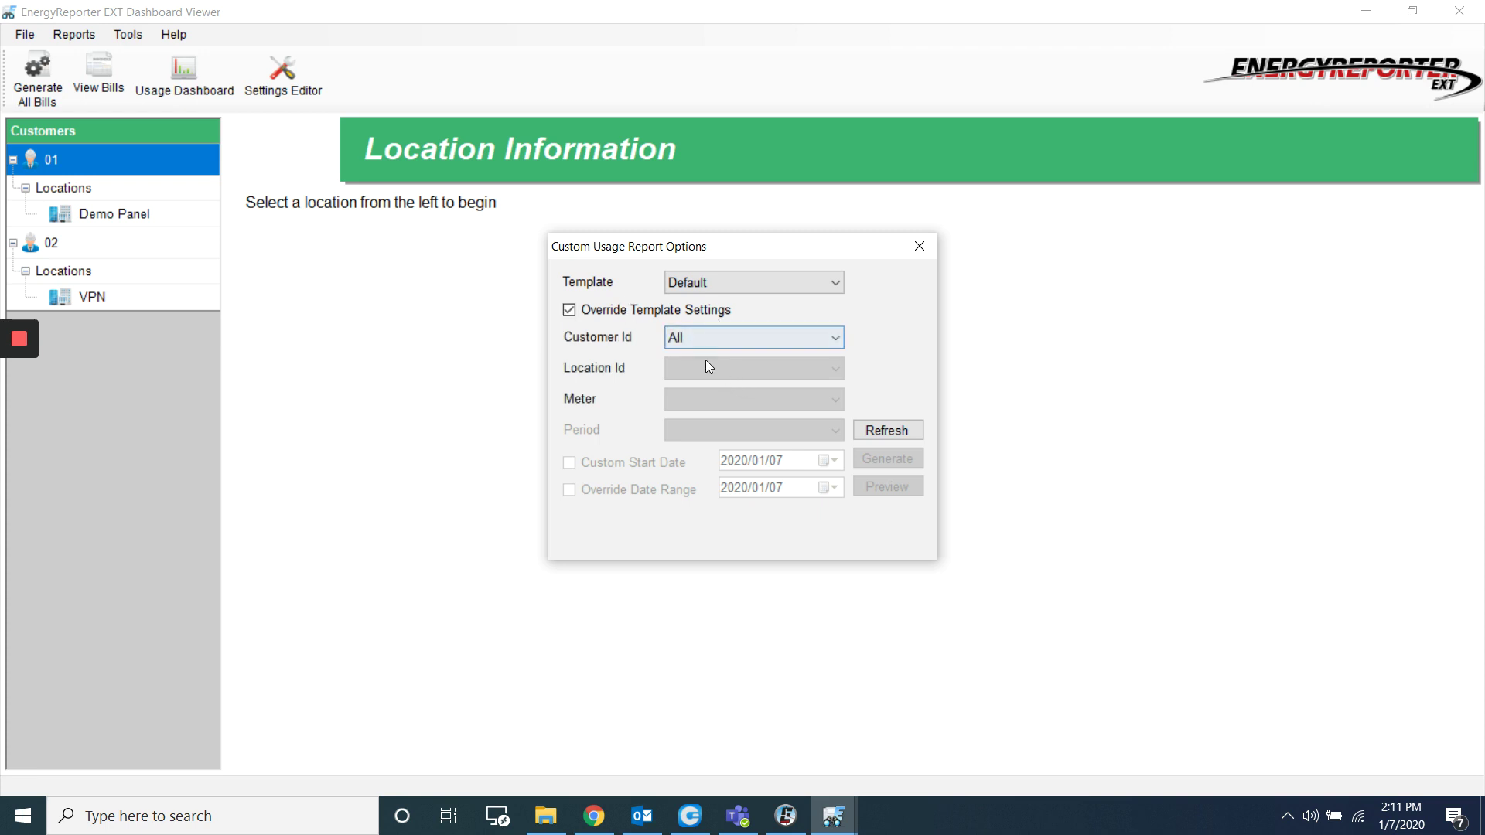
click(712, 336)
click(709, 388)
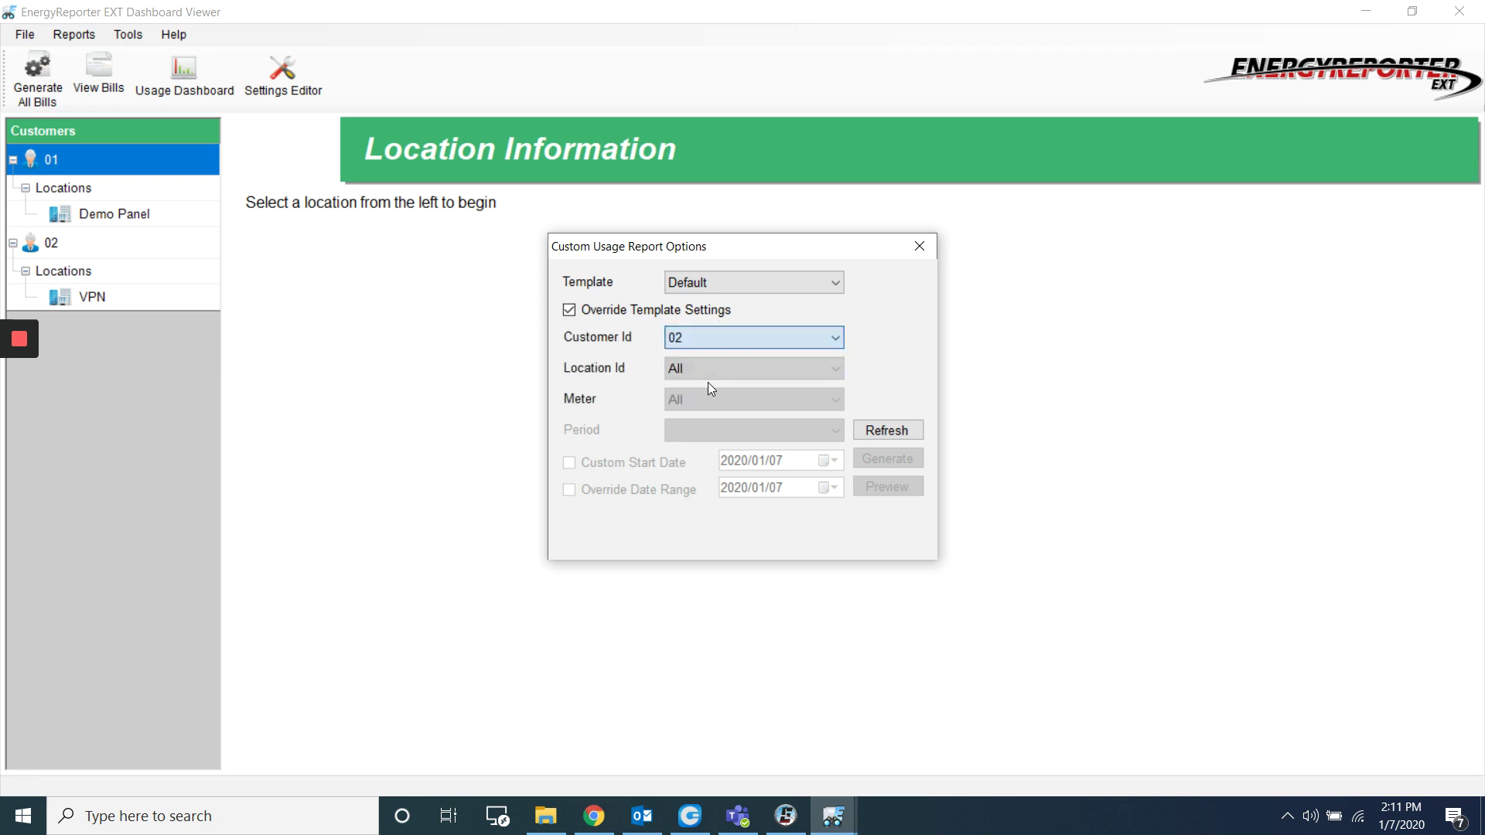
click(712, 377)
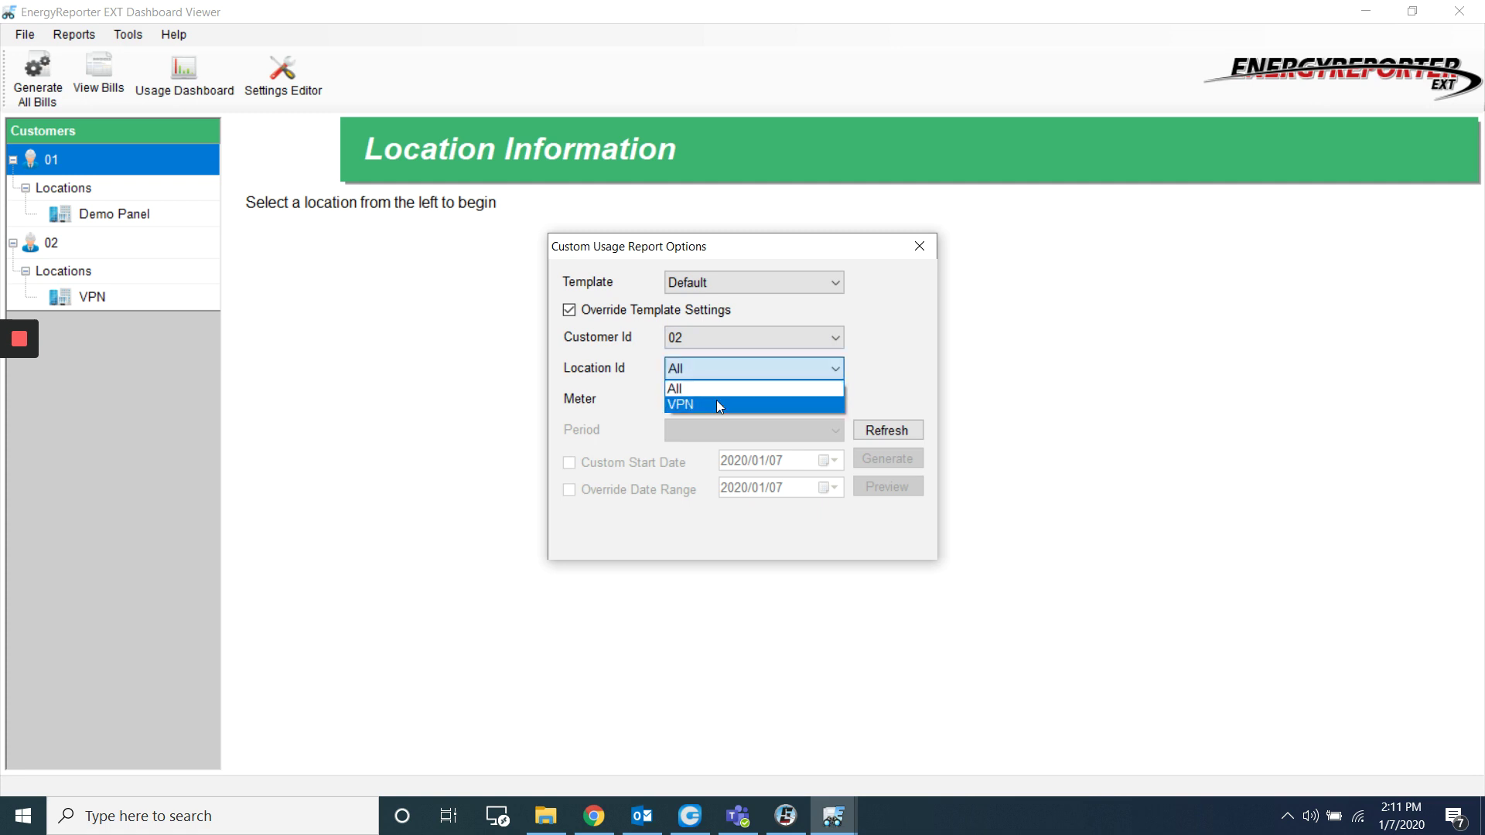
click(717, 404)
click(693, 399)
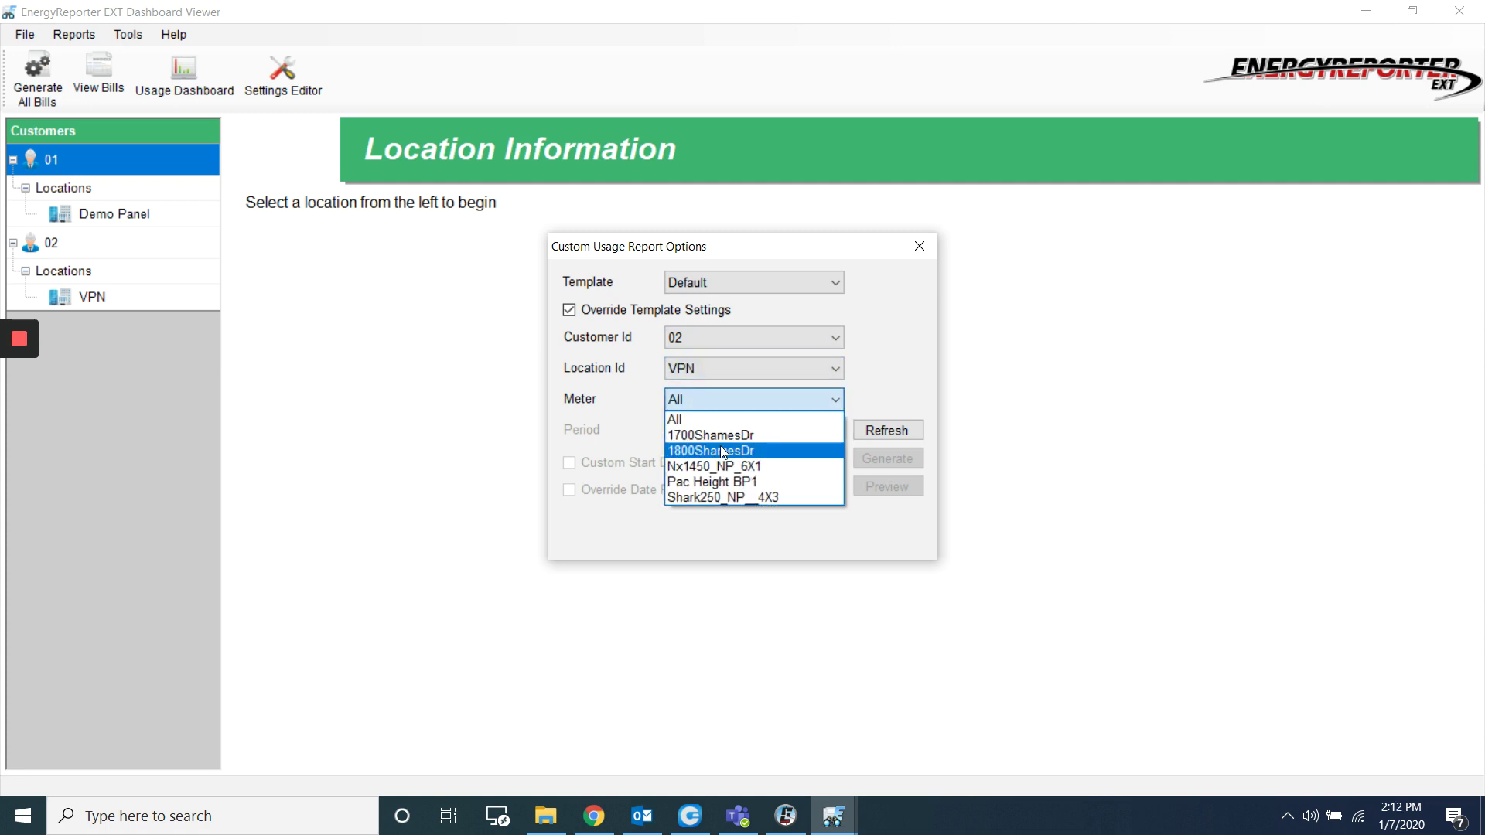
click(692, 425)
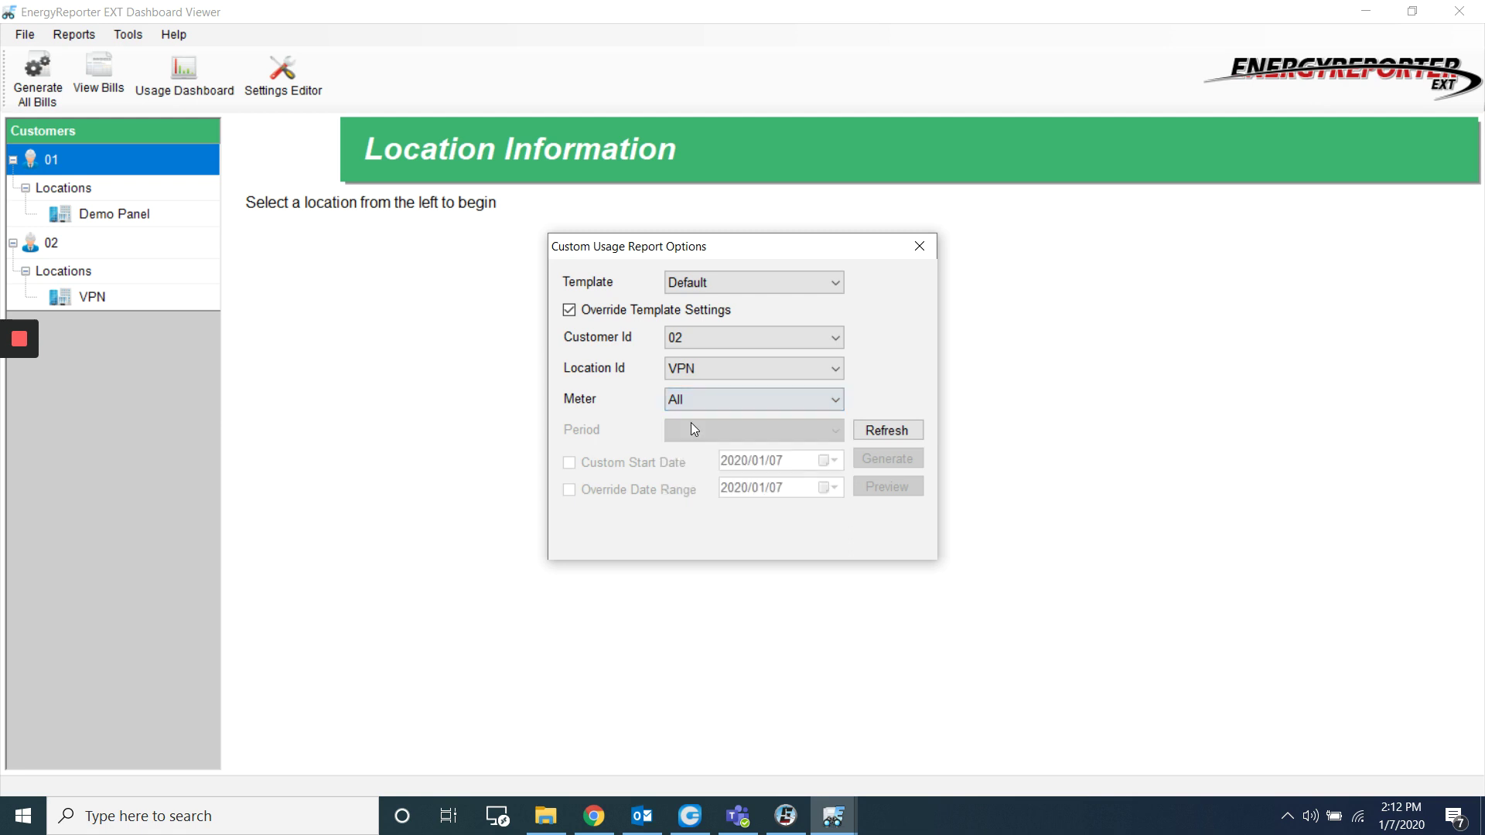
- Refresh the available periods and generate the custom usage report for 2019/12 - 2020/01
click(871, 431)
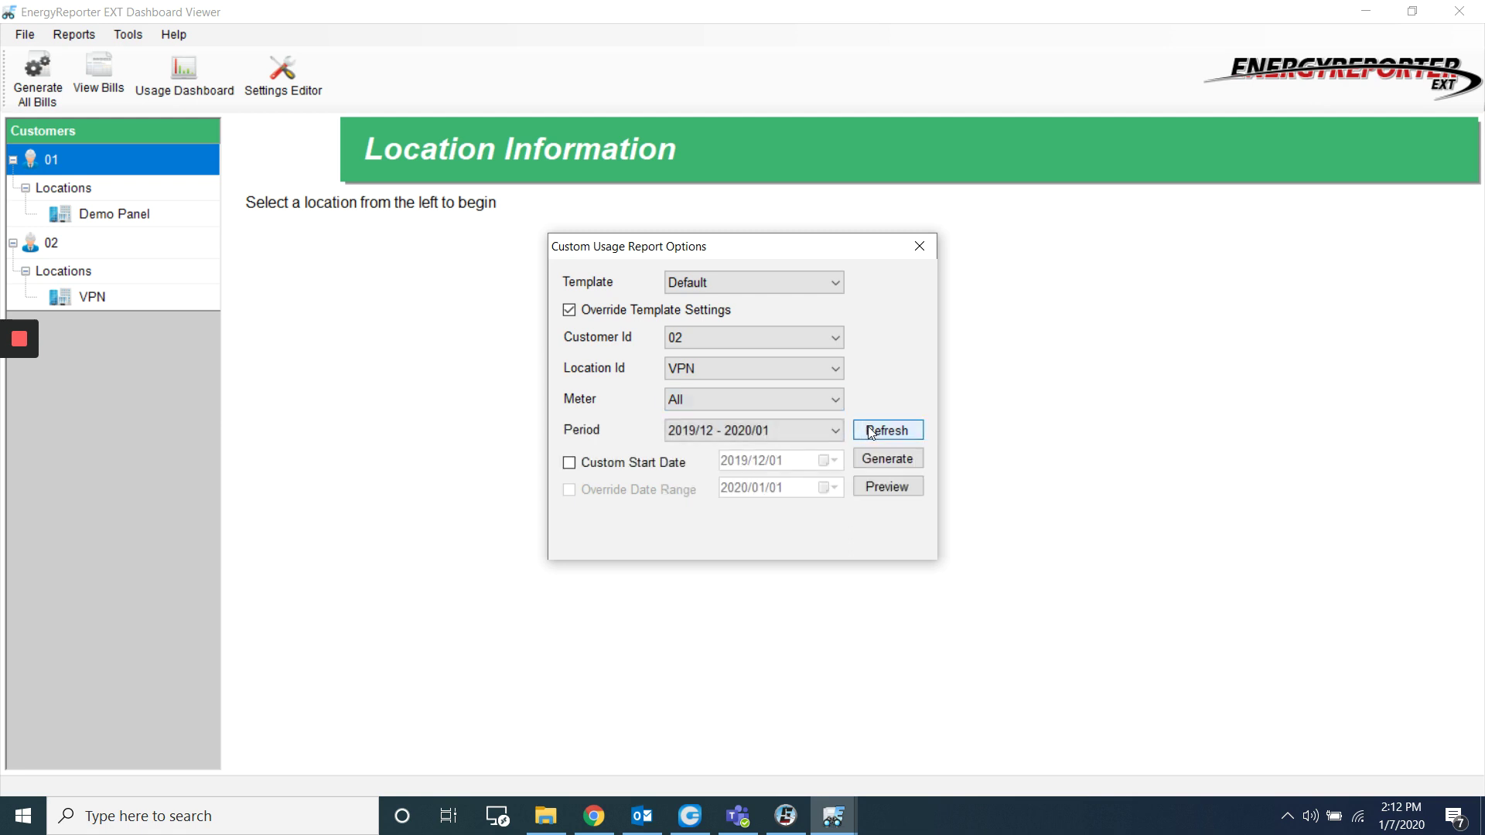
click(804, 437)
click(807, 441)
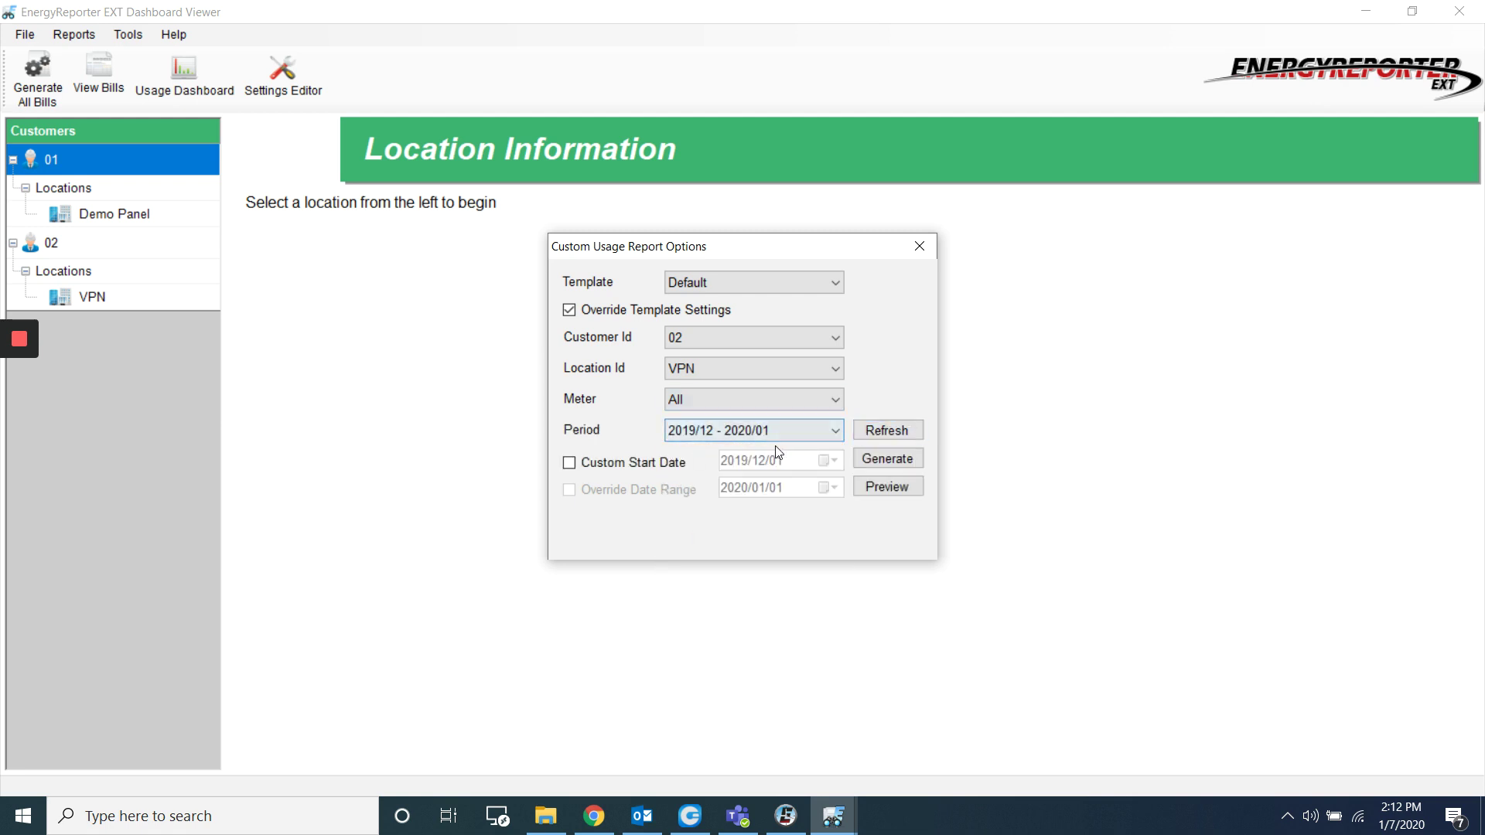
click(866, 458)
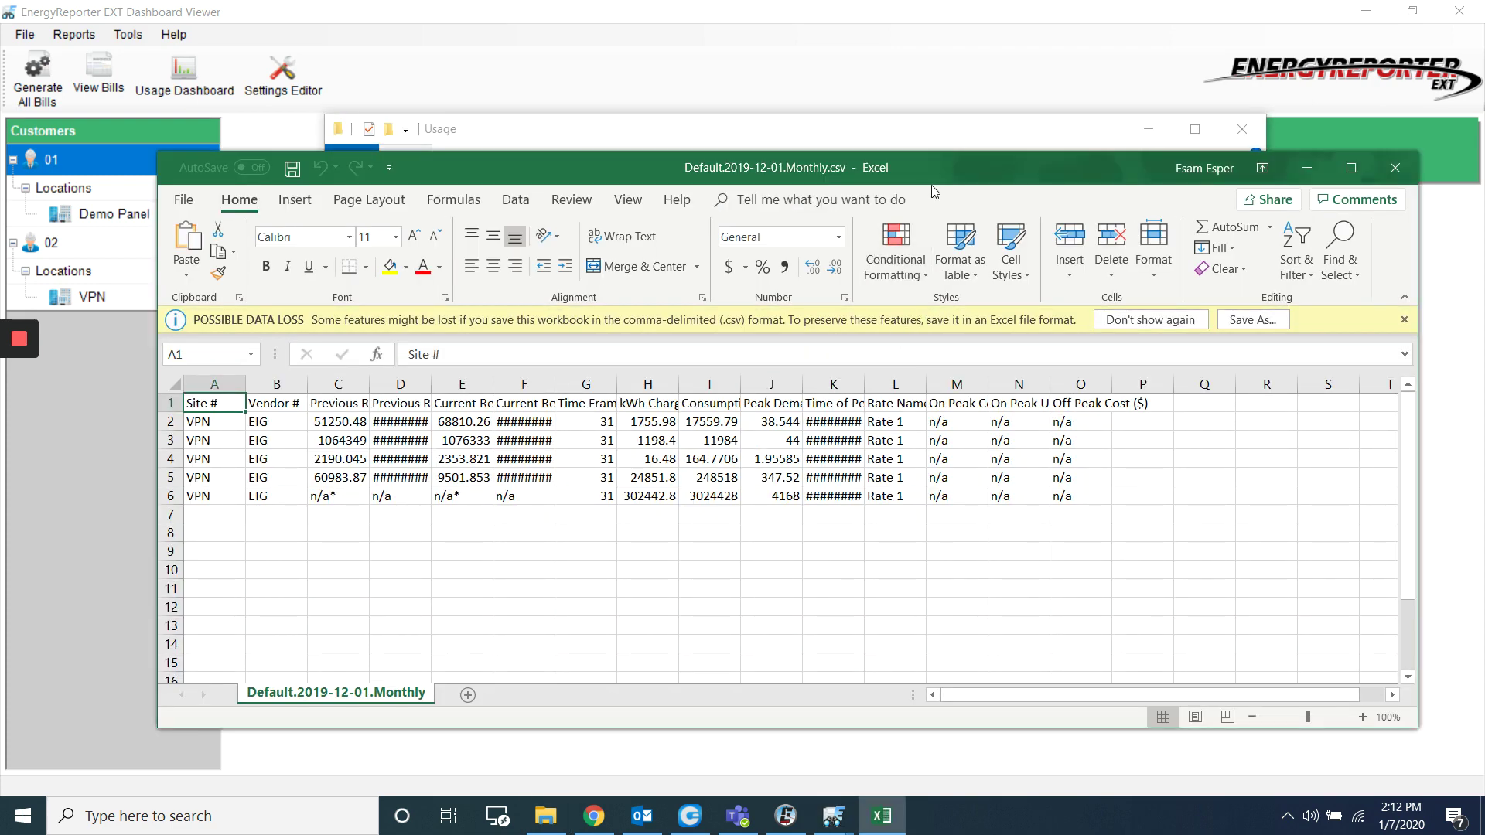
- Maximize the generated Default.2019-12-01.Monthly.csv, widen the Site # column, and examine the Site # and Vendor # columns
double_click(940, 164)
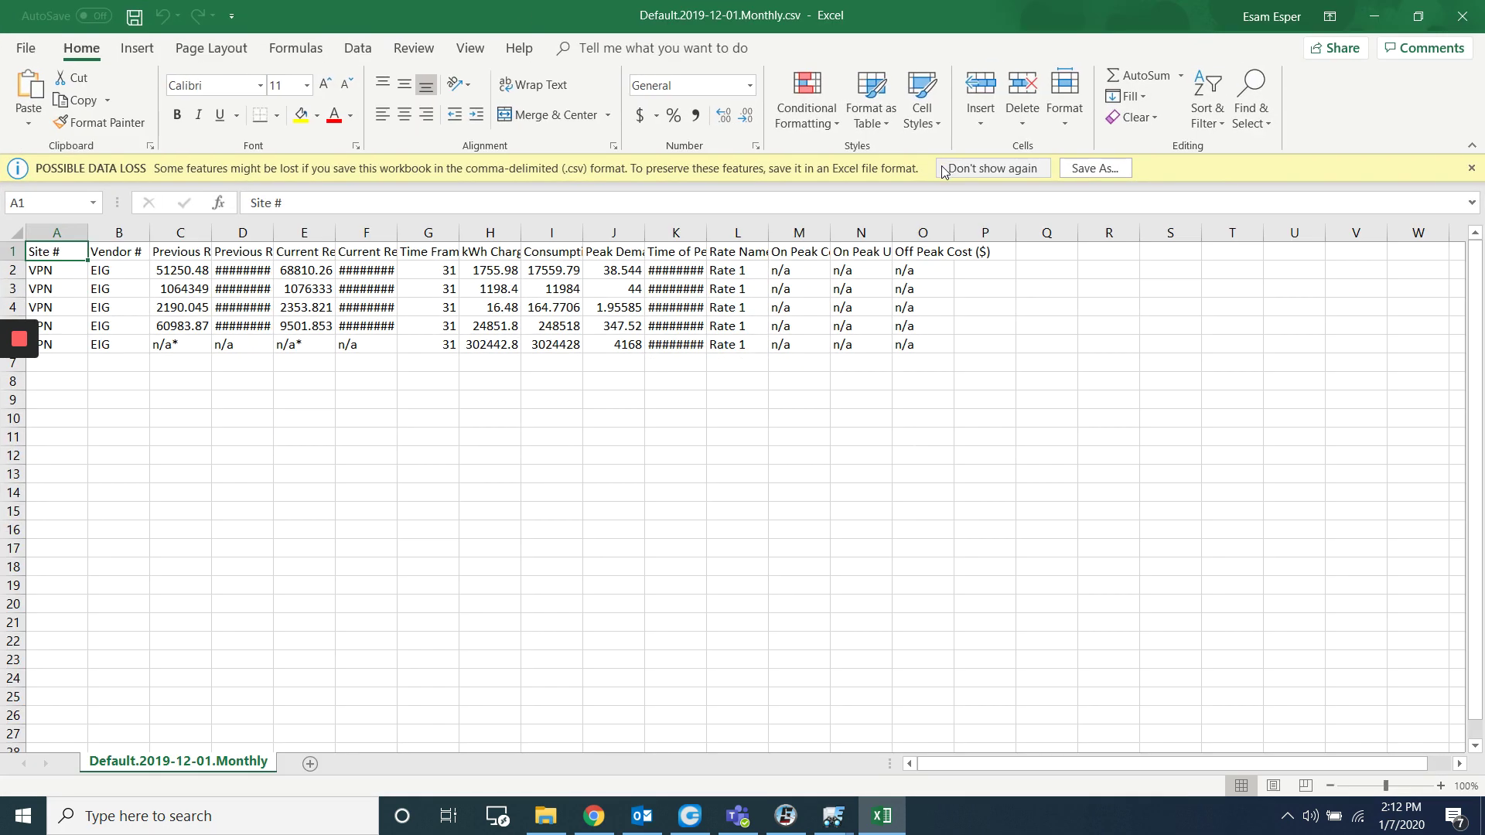
drag(88, 232, 170, 232)
click(69, 229)
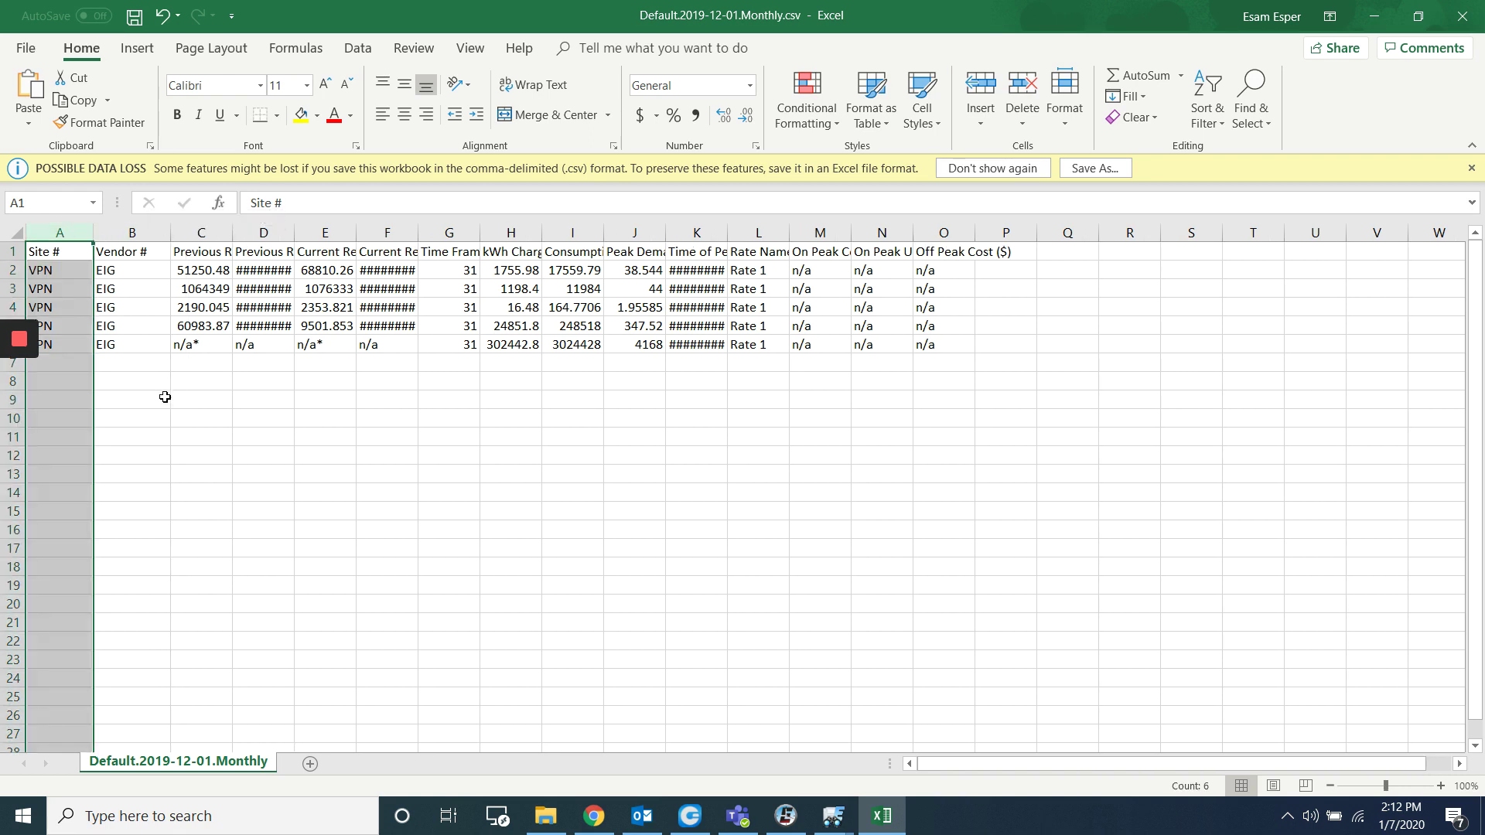
click(135, 232)
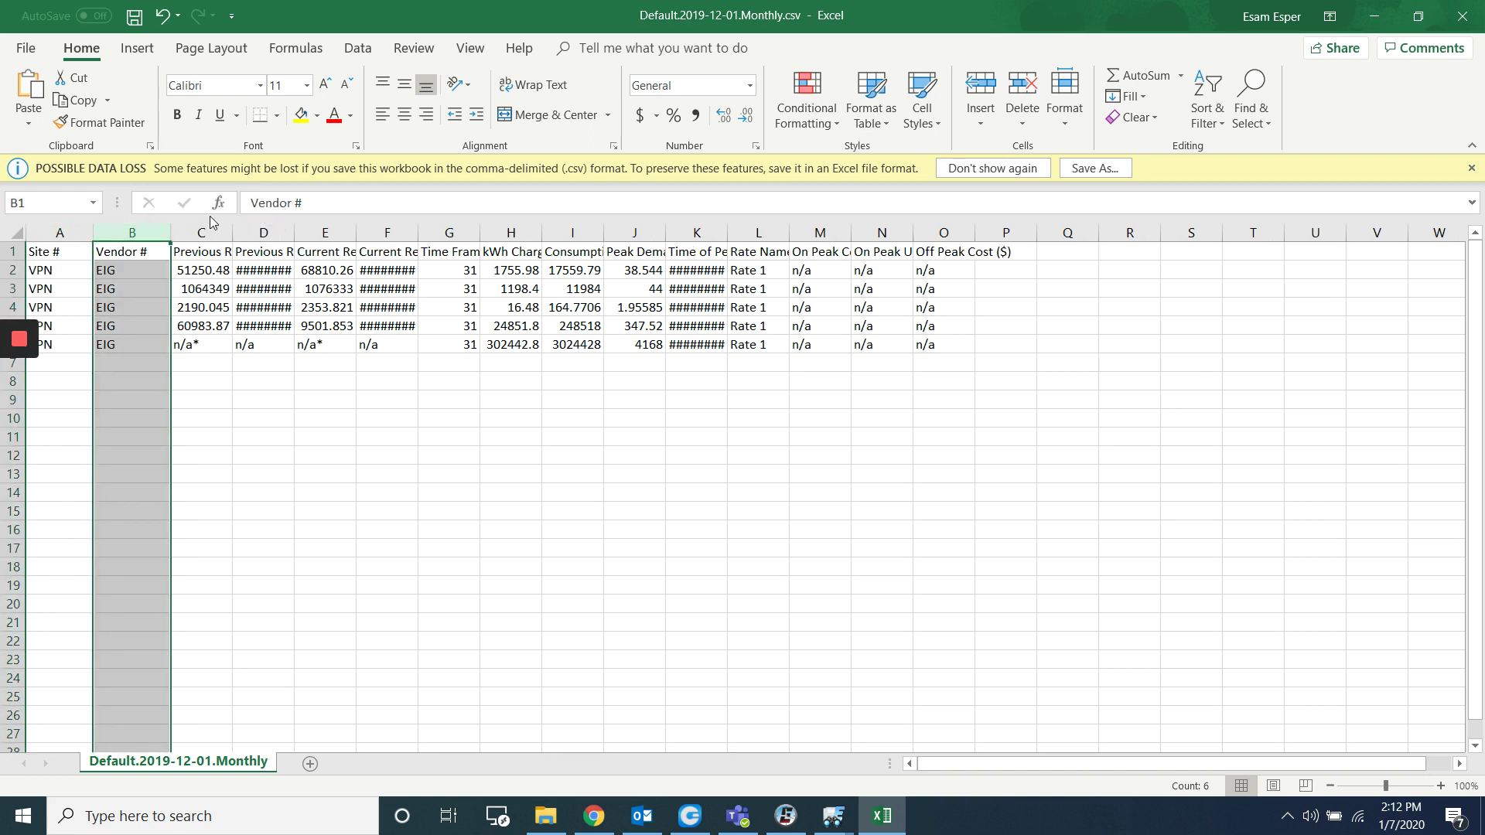
- Widen the columns from Previous Read through Consumption so their contents are readable, and review the read dates and kWh Charge ($)
drag(233, 232, 957, 232)
click(256, 230)
click(372, 230)
click(560, 230)
click(701, 227)
click(848, 226)
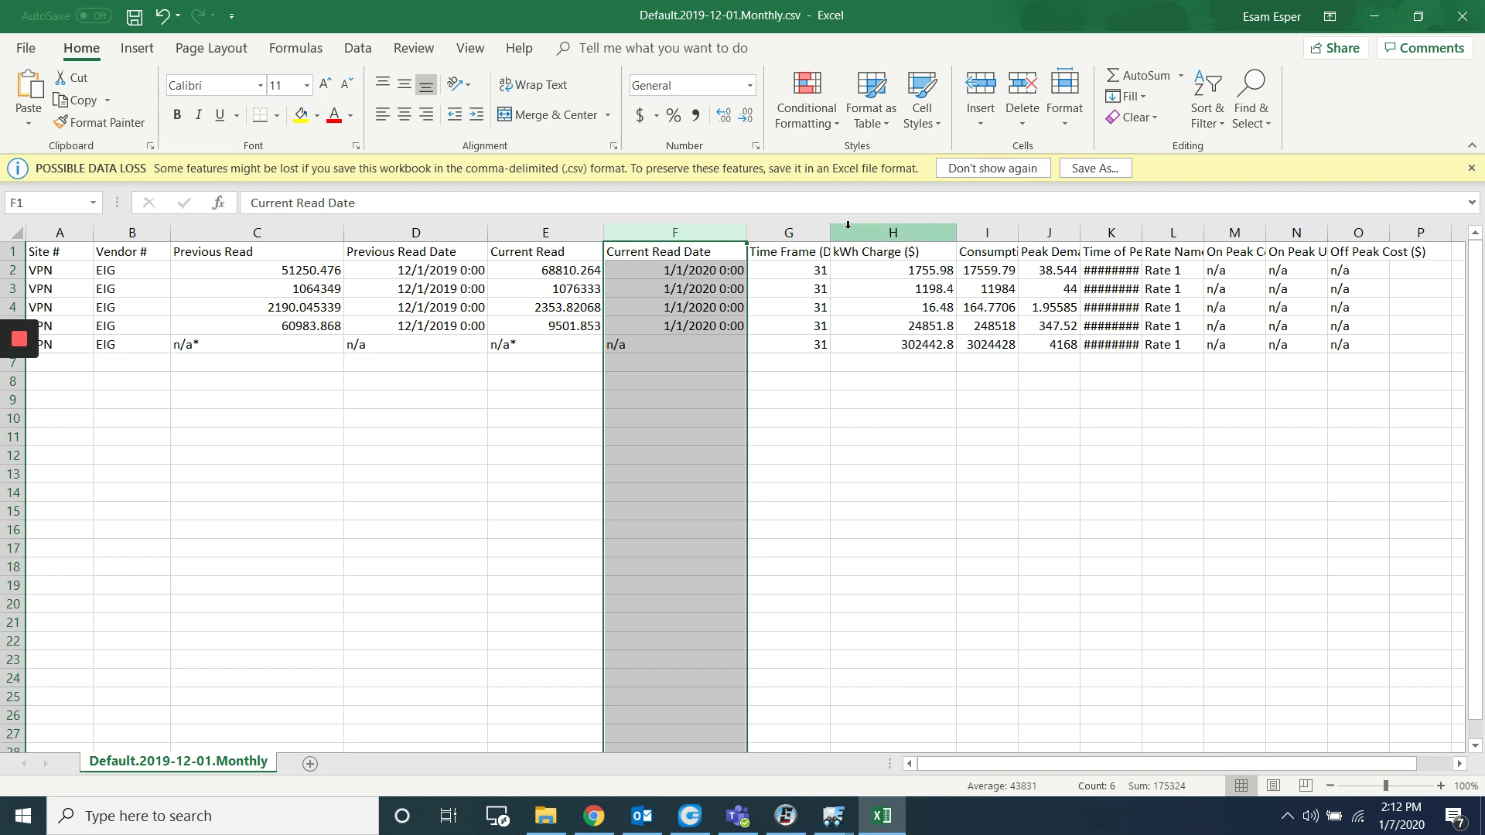
click(896, 227)
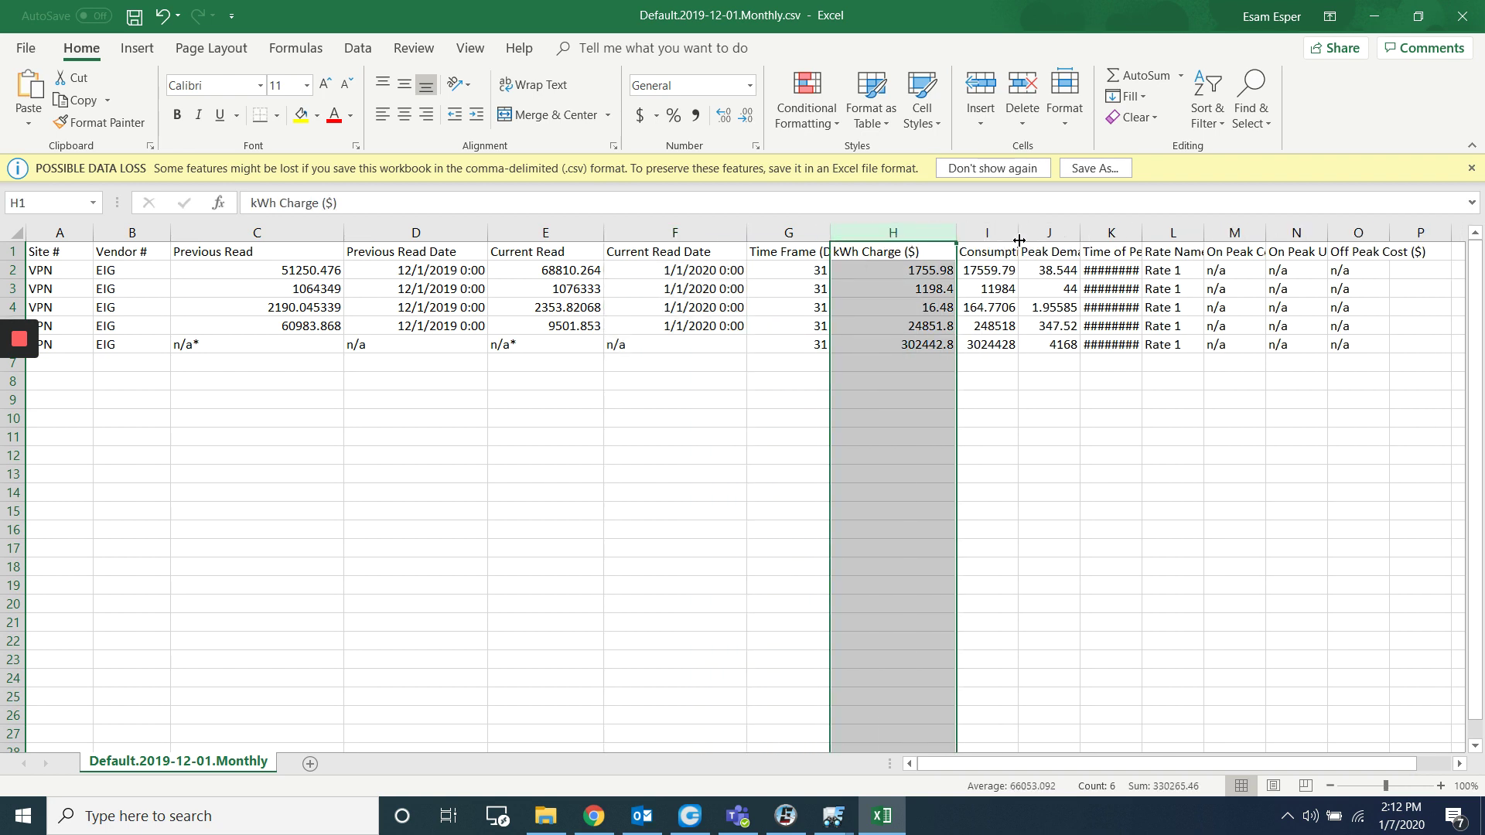
drag(1020, 241, 1051, 238)
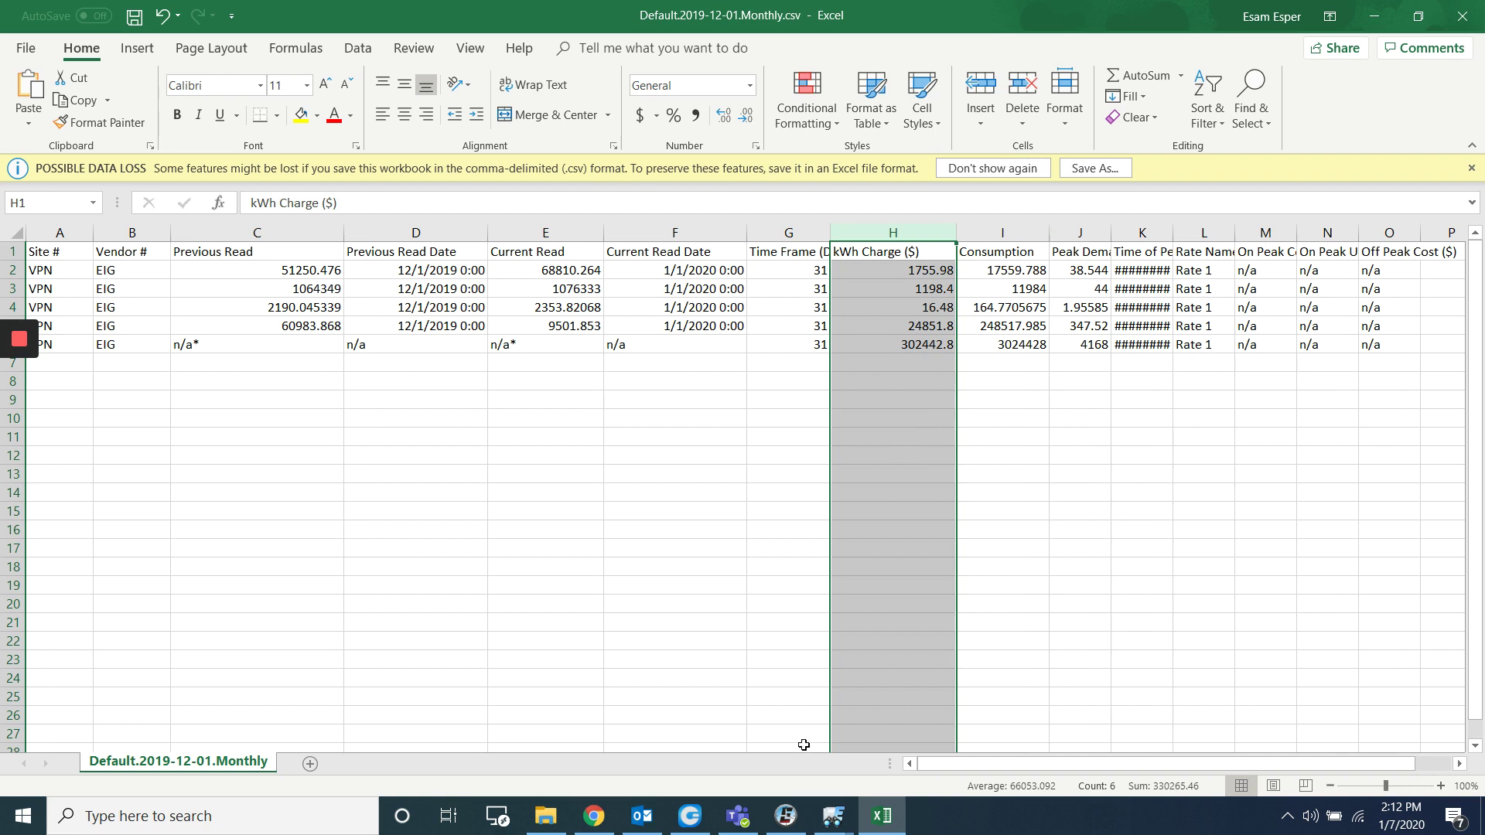
- Switch to the EnergyReporter EXT Settings Editor and open the Custom Usage Report settings within the provider's report settings
click(787, 816)
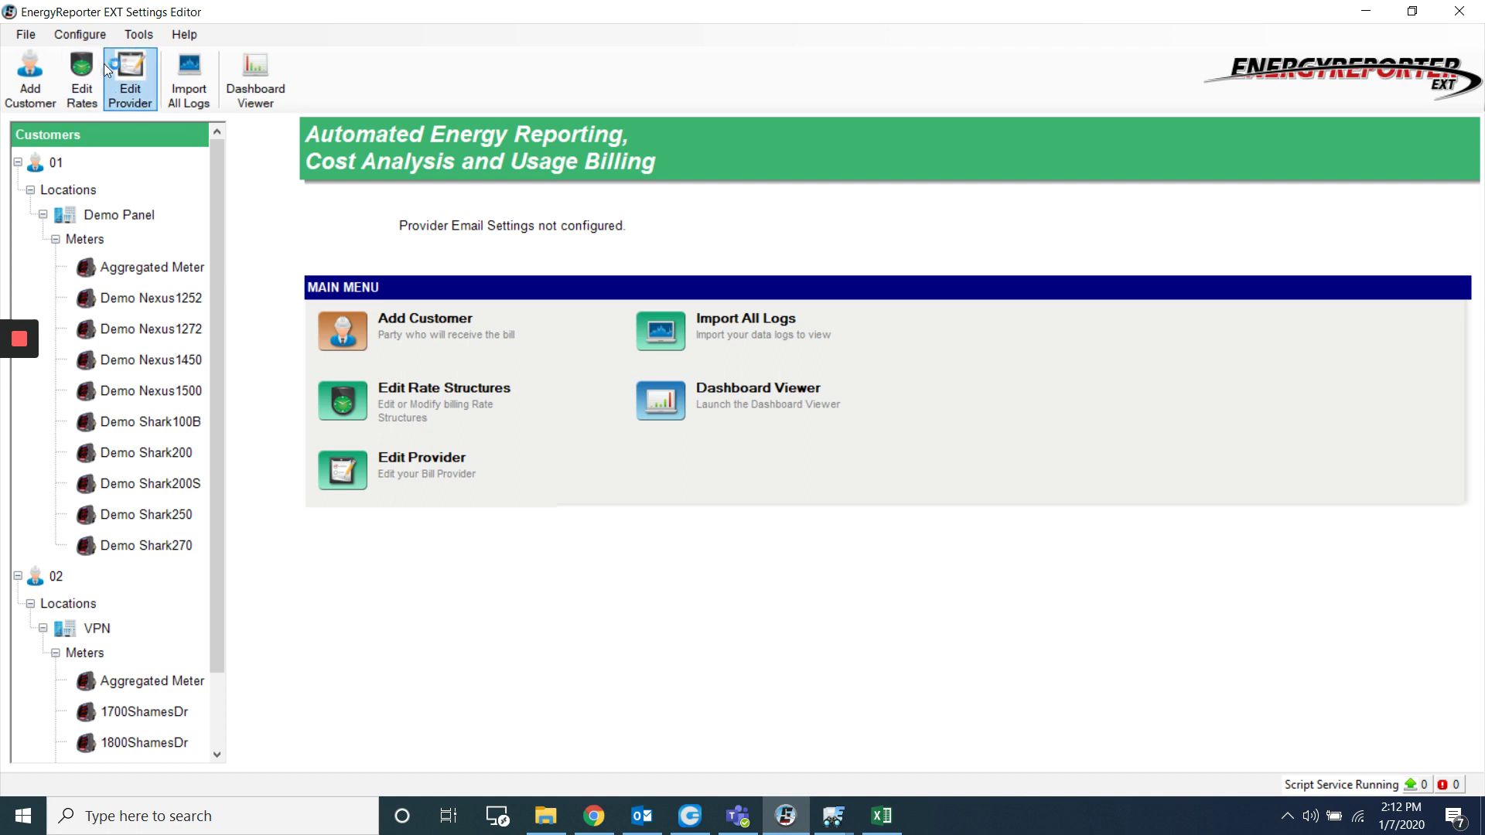
click(142, 103)
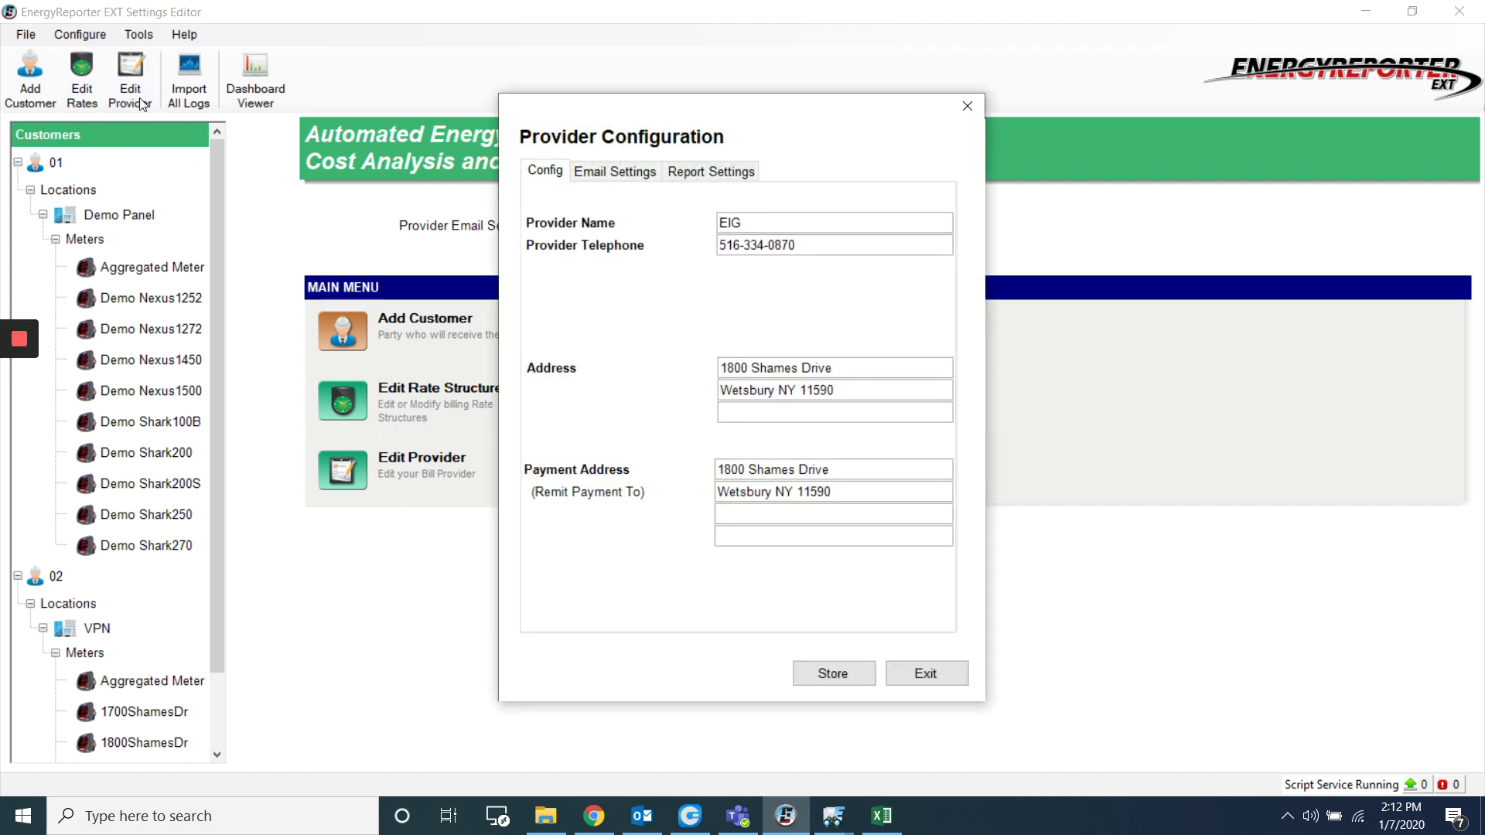
click(719, 174)
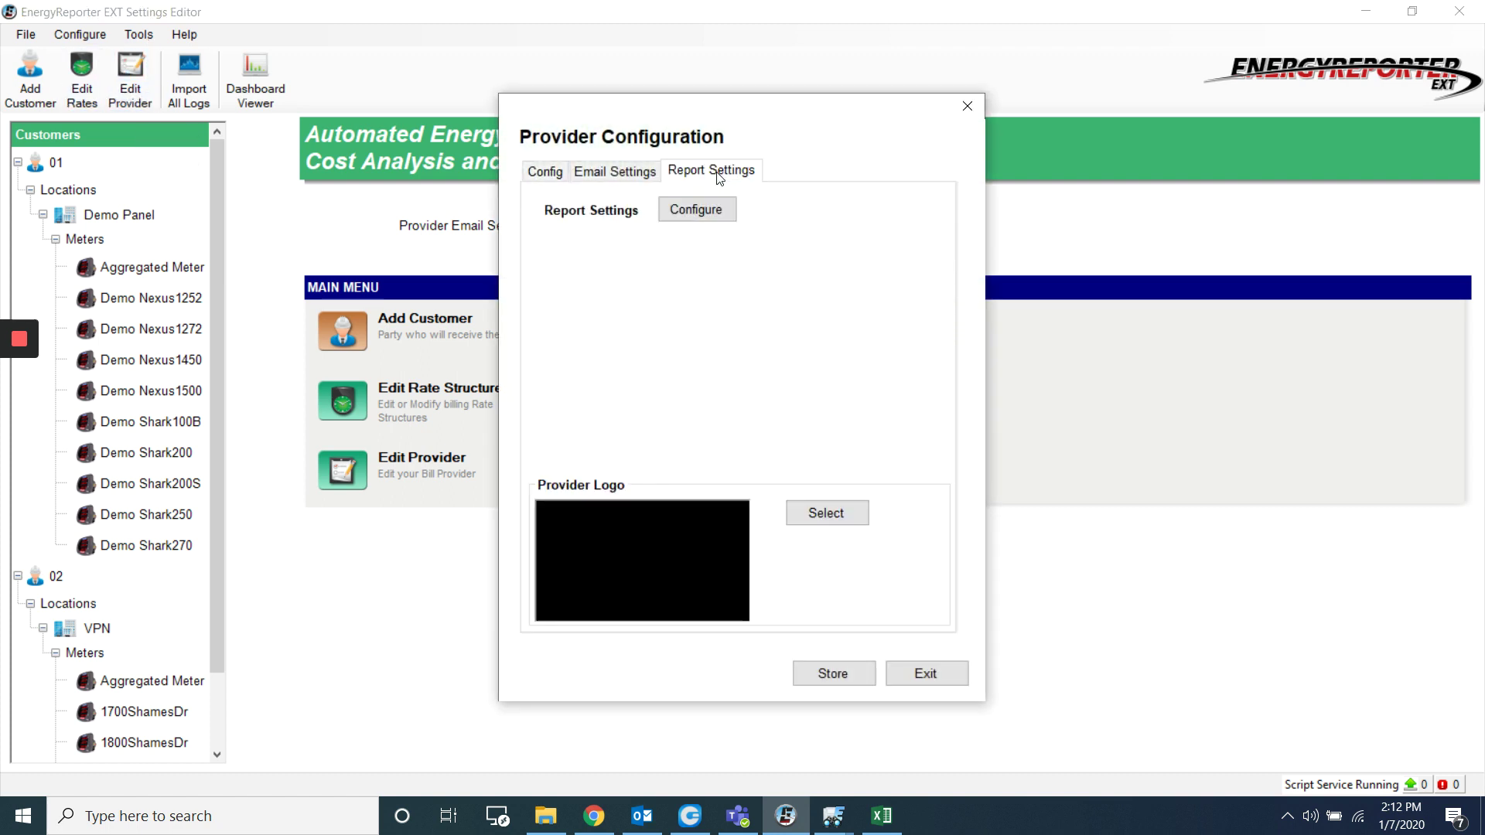
click(695, 210)
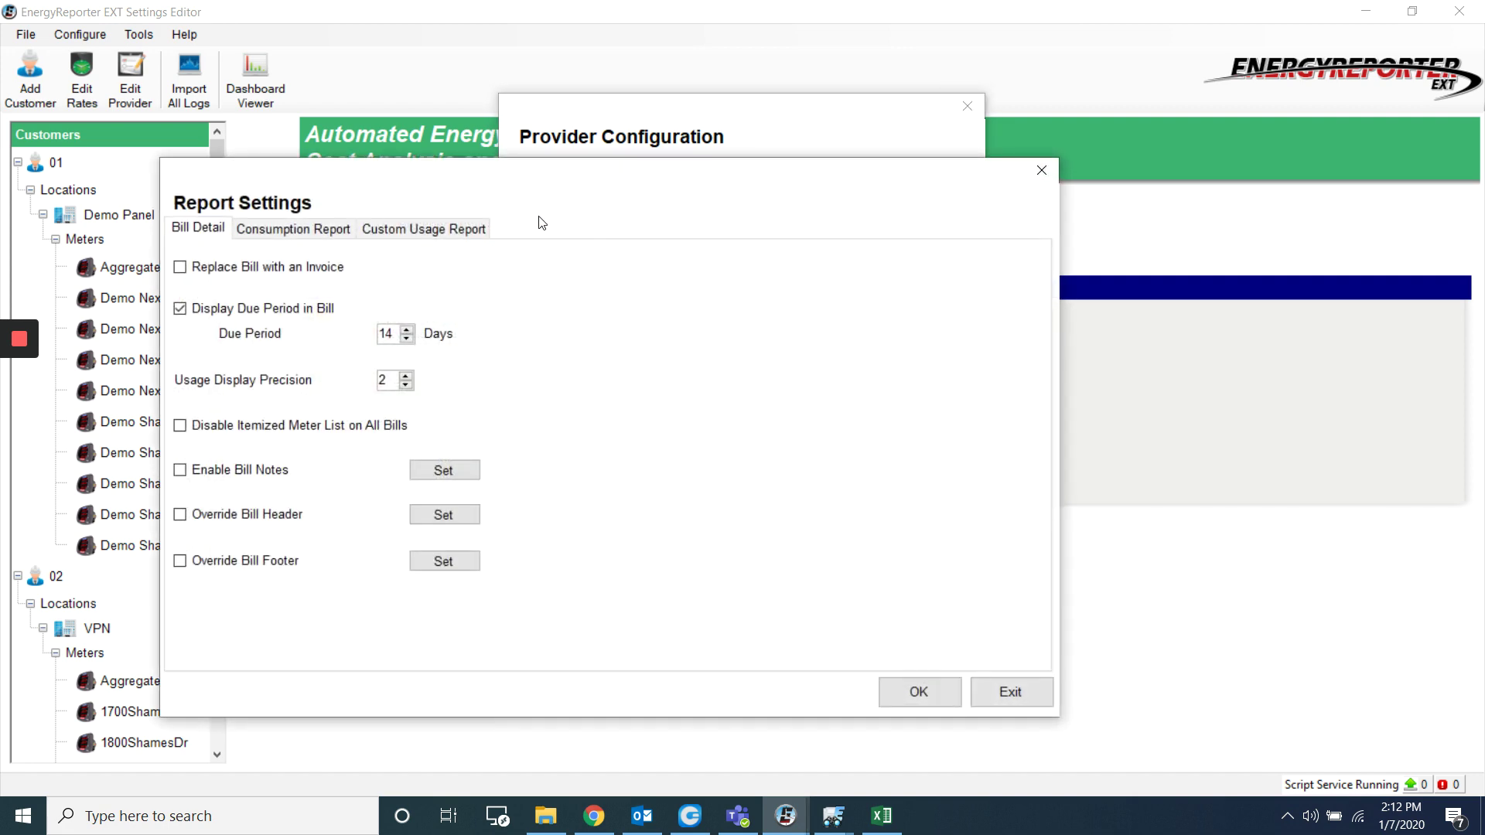
click(410, 229)
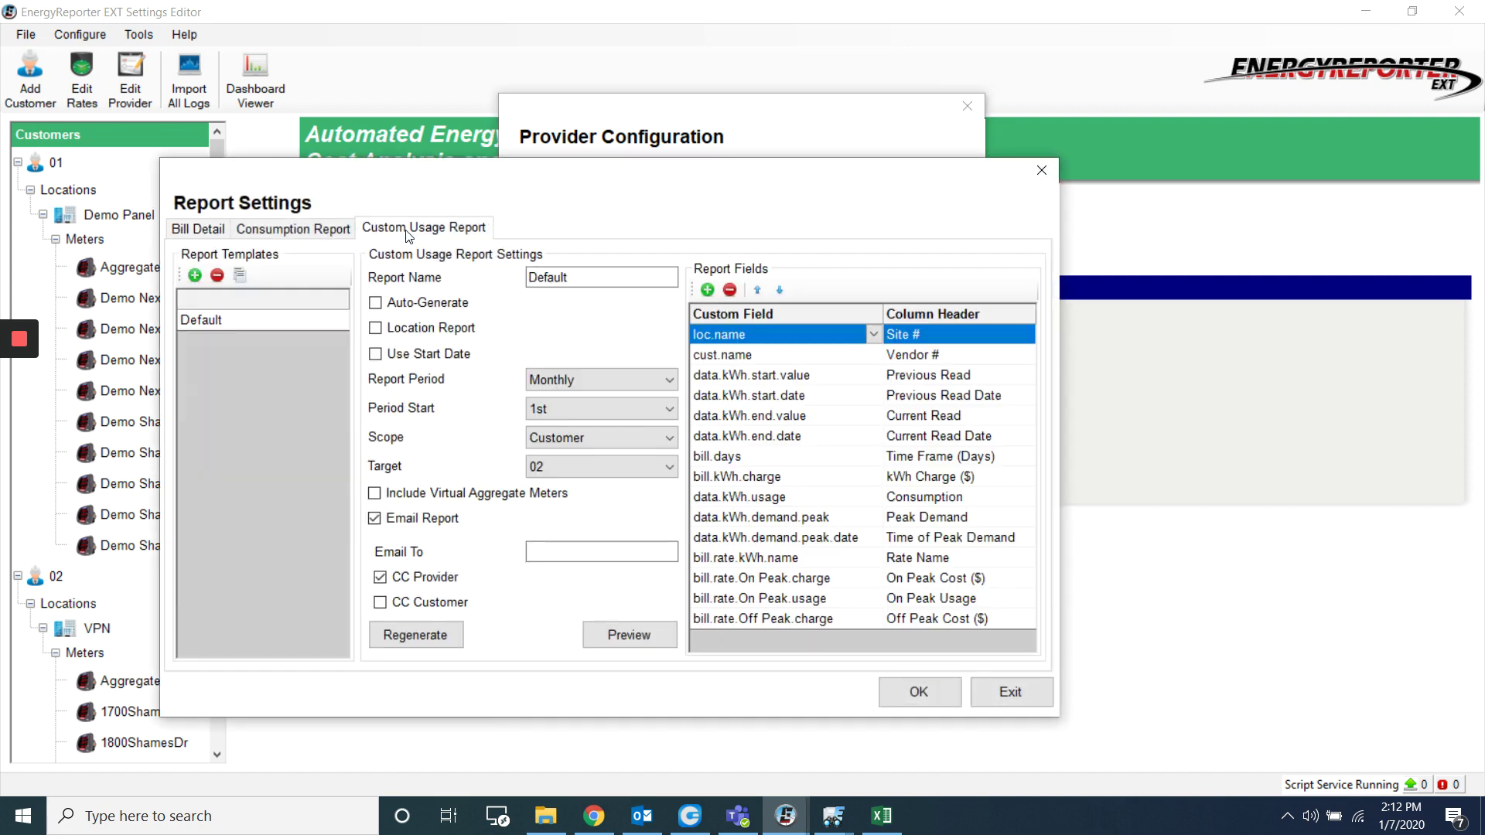
drag(695, 179, 703, 65)
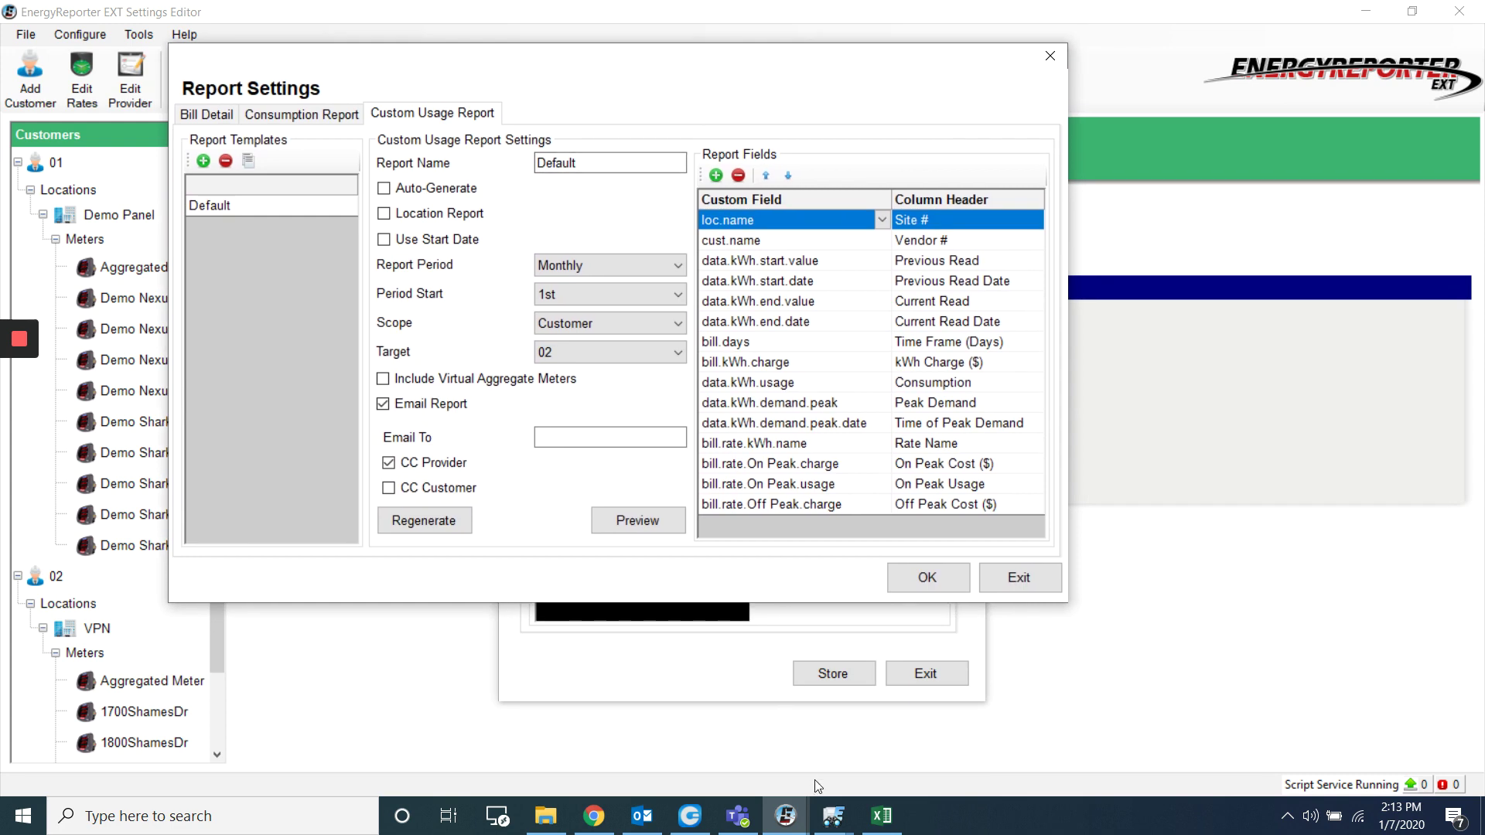
- Compare the CSV's Site # and Vendor # columns with the template's report fields, and close the workbook without saving
click(875, 821)
drag(864, 6, 957, 375)
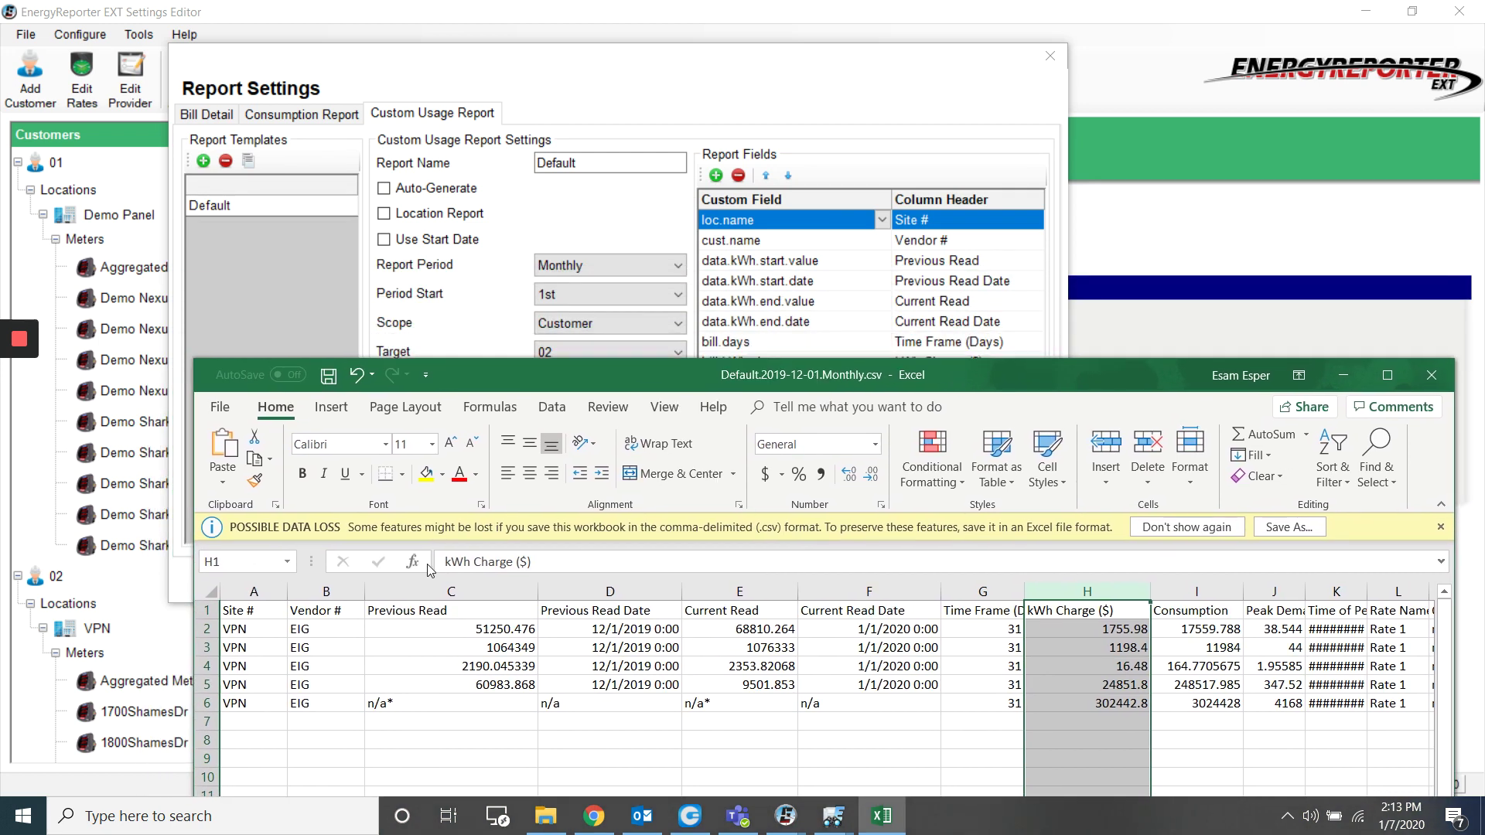
click(240, 592)
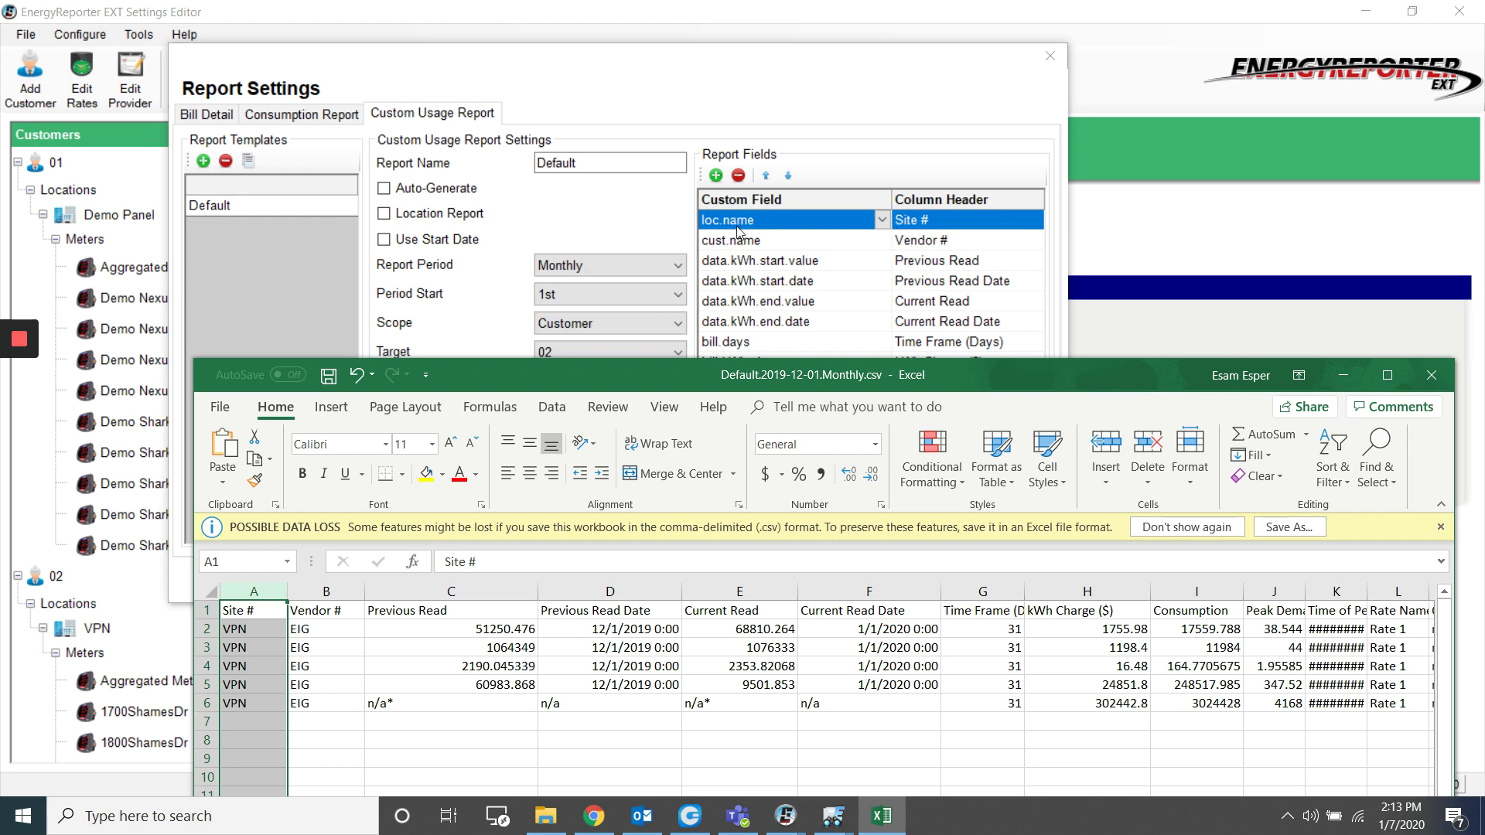
click(337, 590)
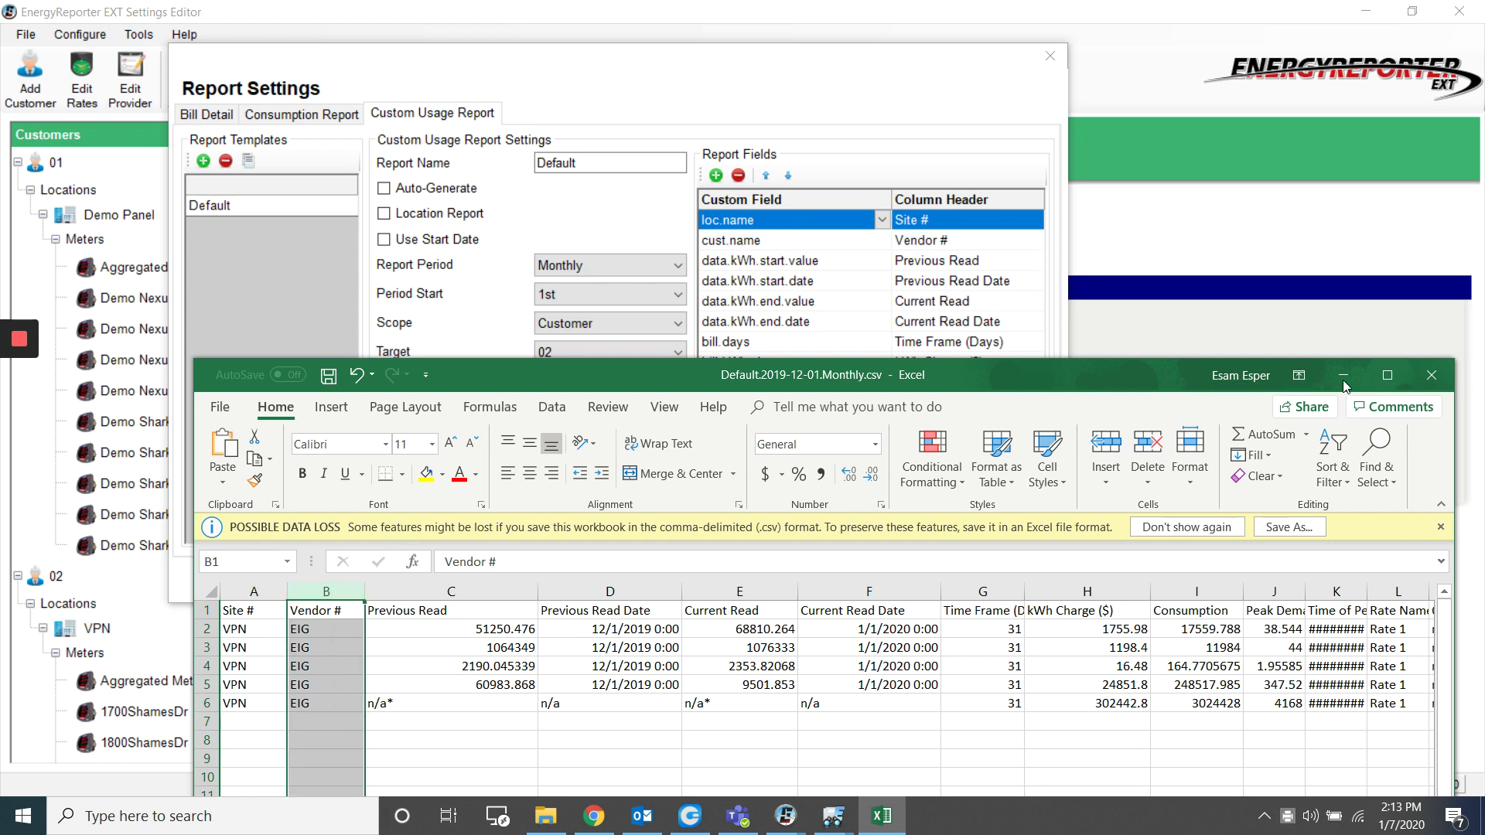
click(1431, 375)
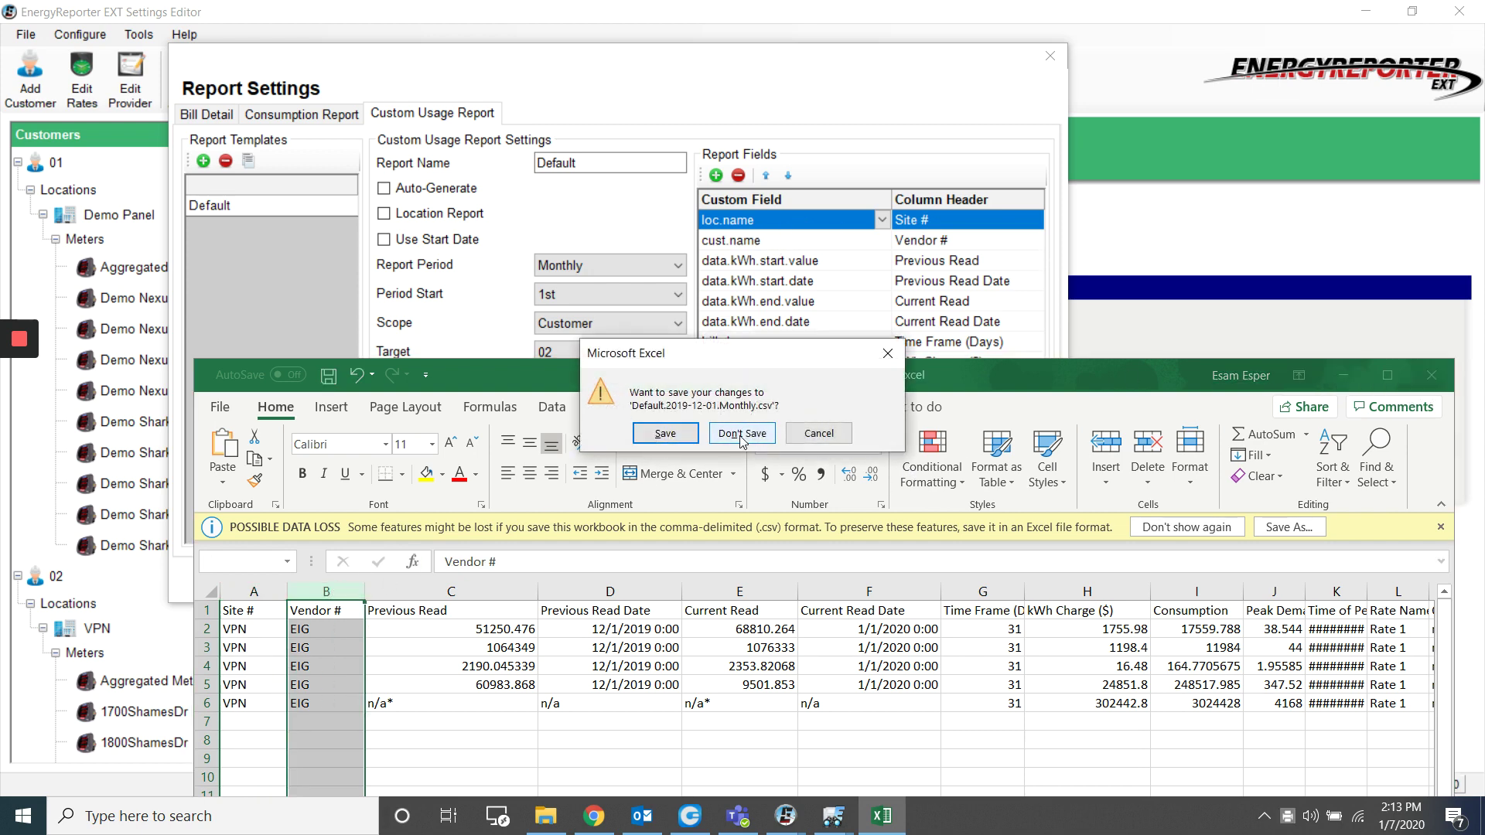
click(741, 432)
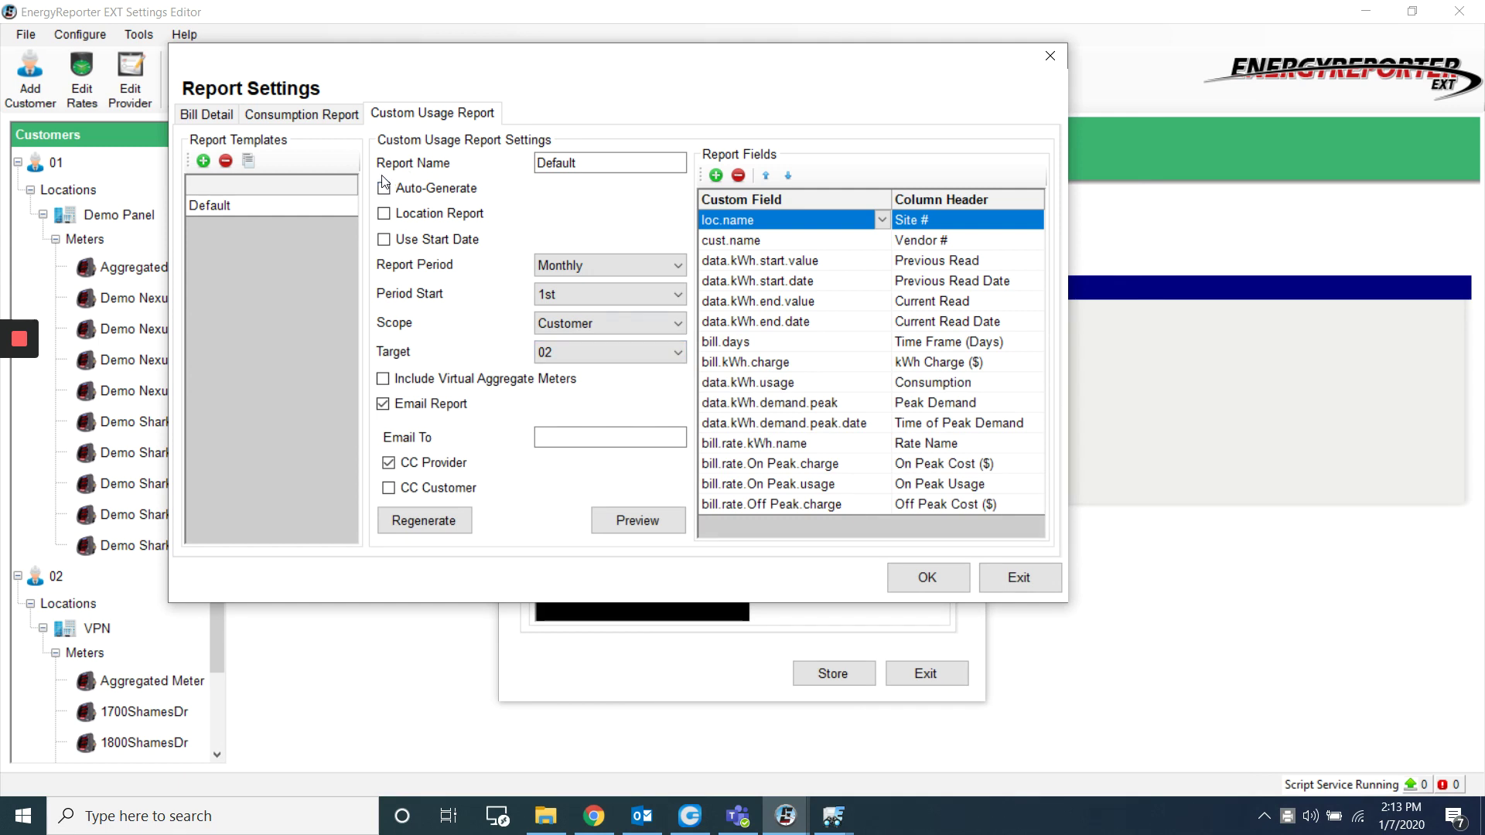
- Try out the Auto-Generate option for the Default report and look through the Report Period choices
mouse_move(403, 196)
double_click(571, 166)
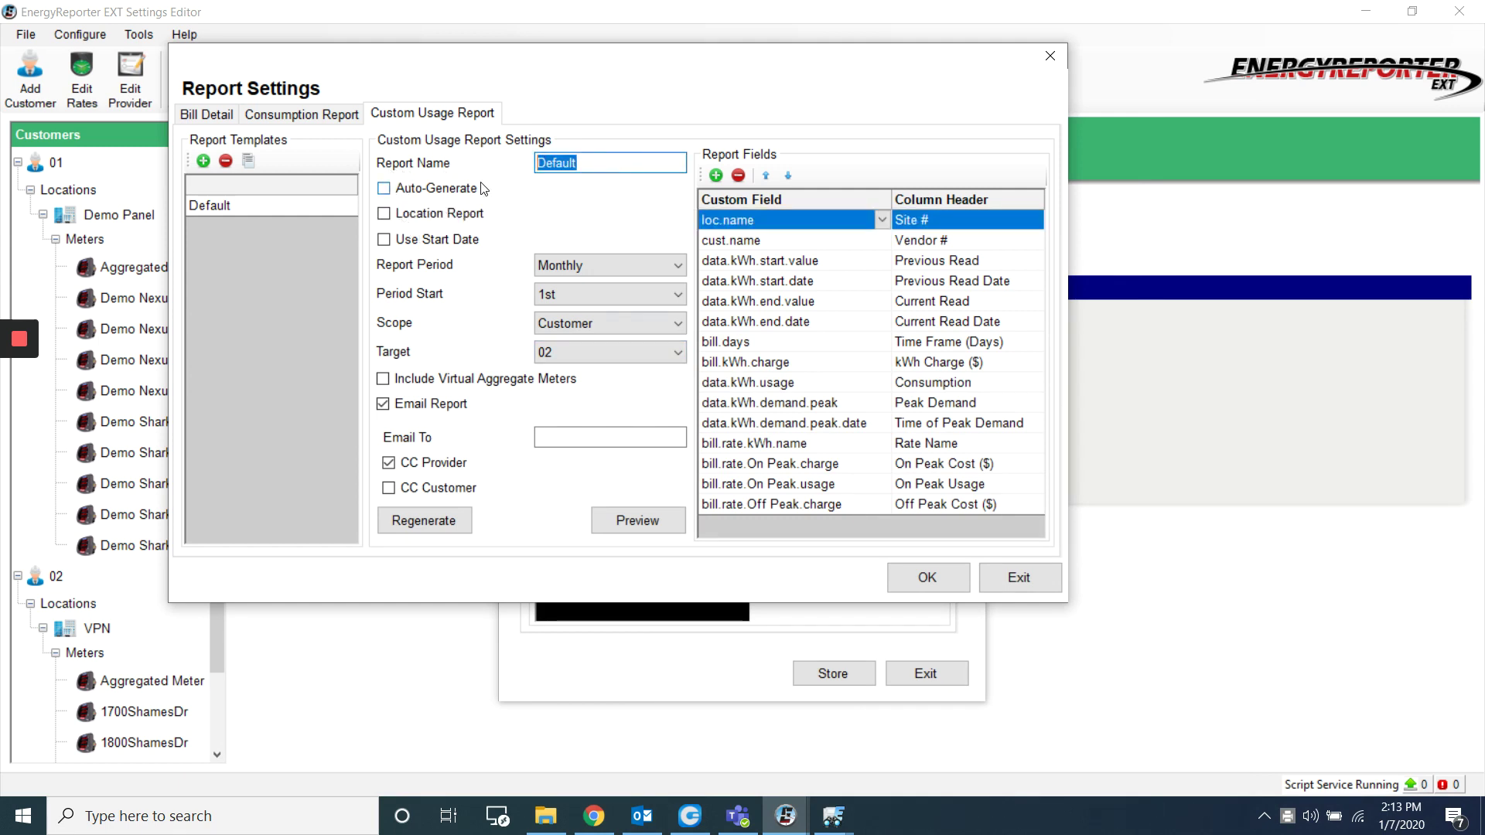
click(383, 189)
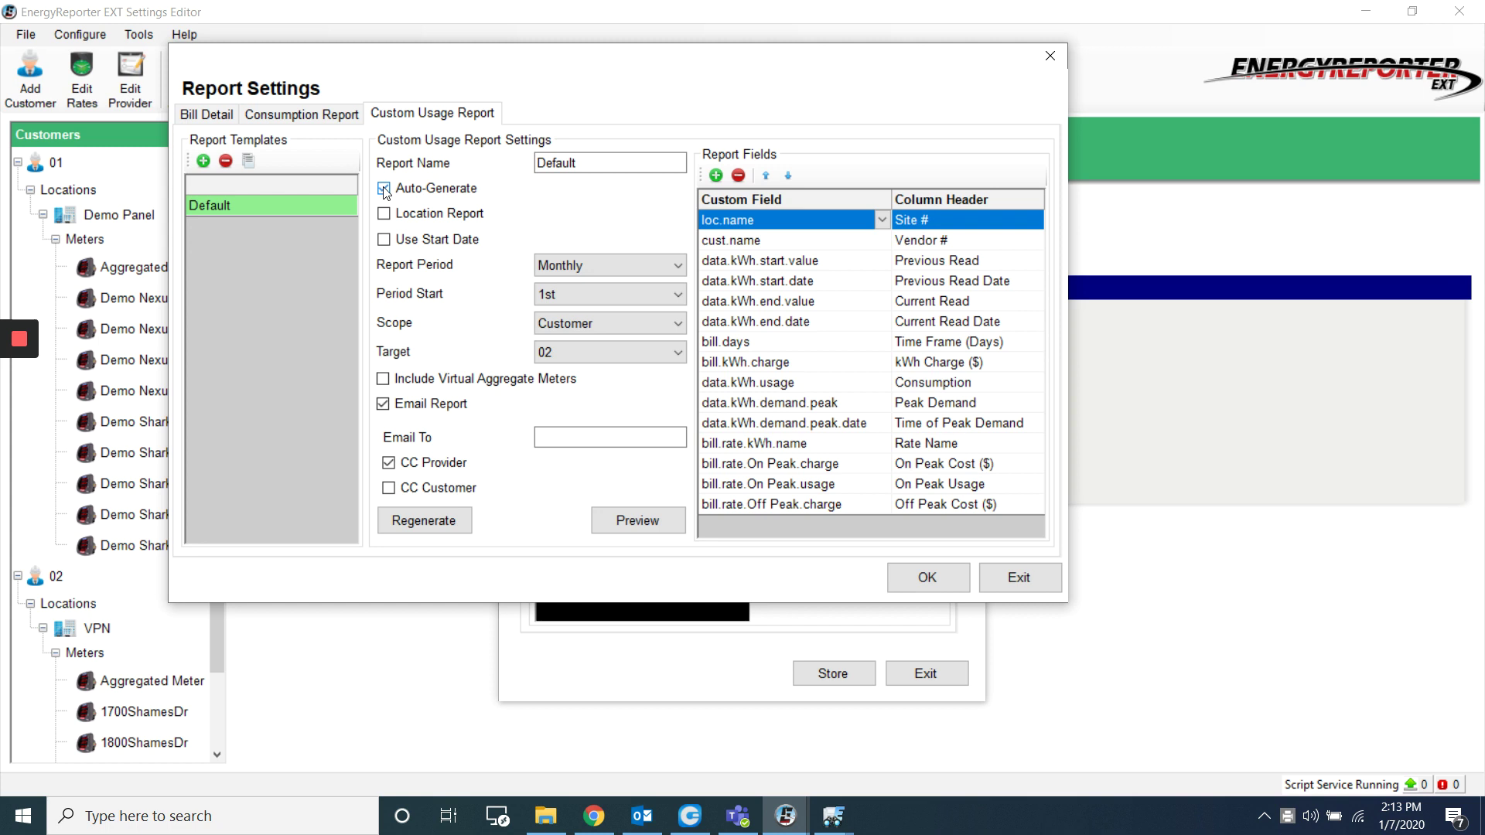
click(569, 265)
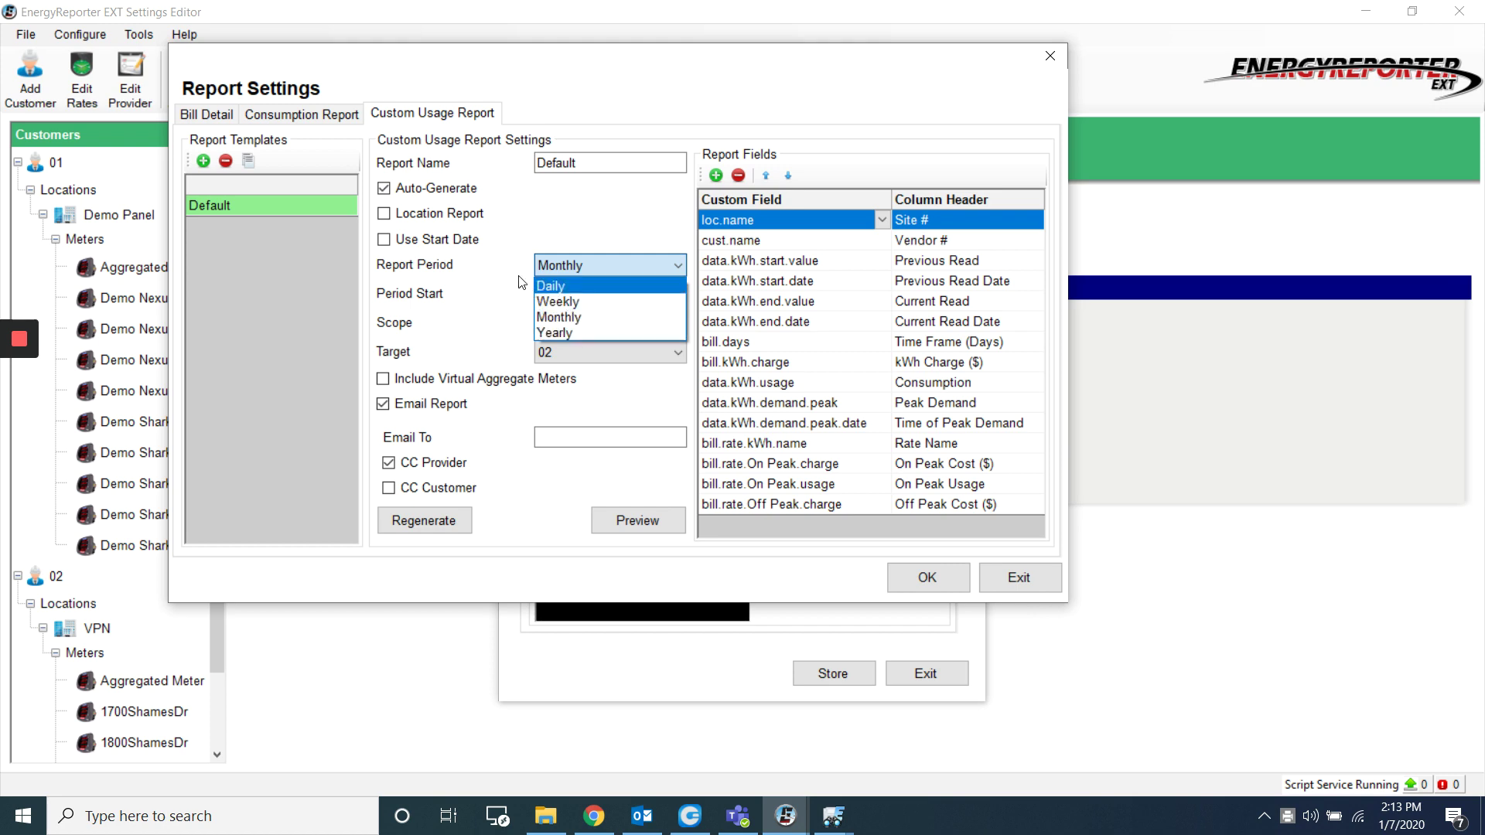
click(472, 222)
click(428, 191)
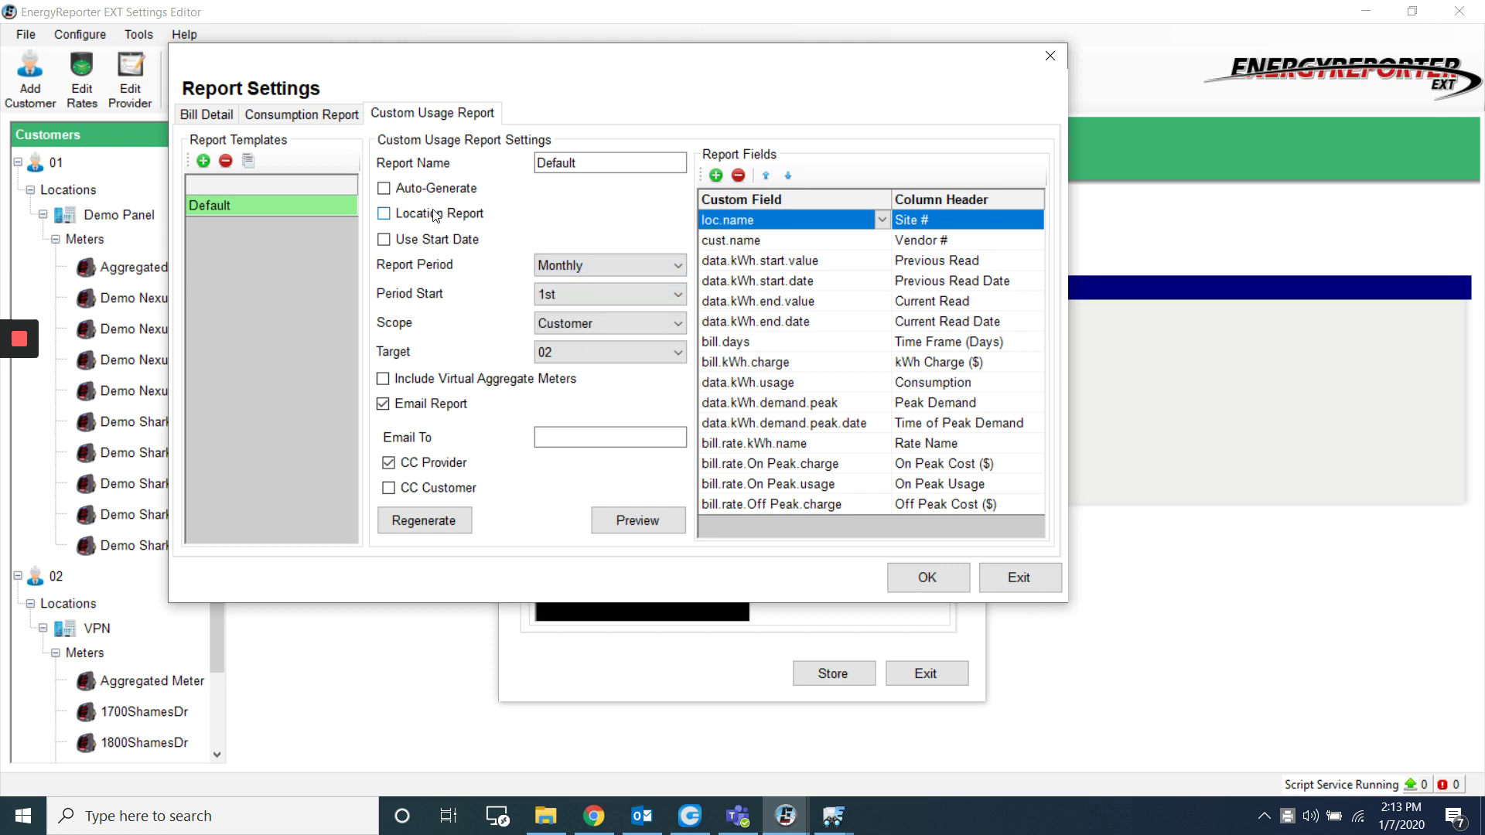
- Try out the Location Report and Use Start Date options, and look through the Period Start choices
click(438, 220)
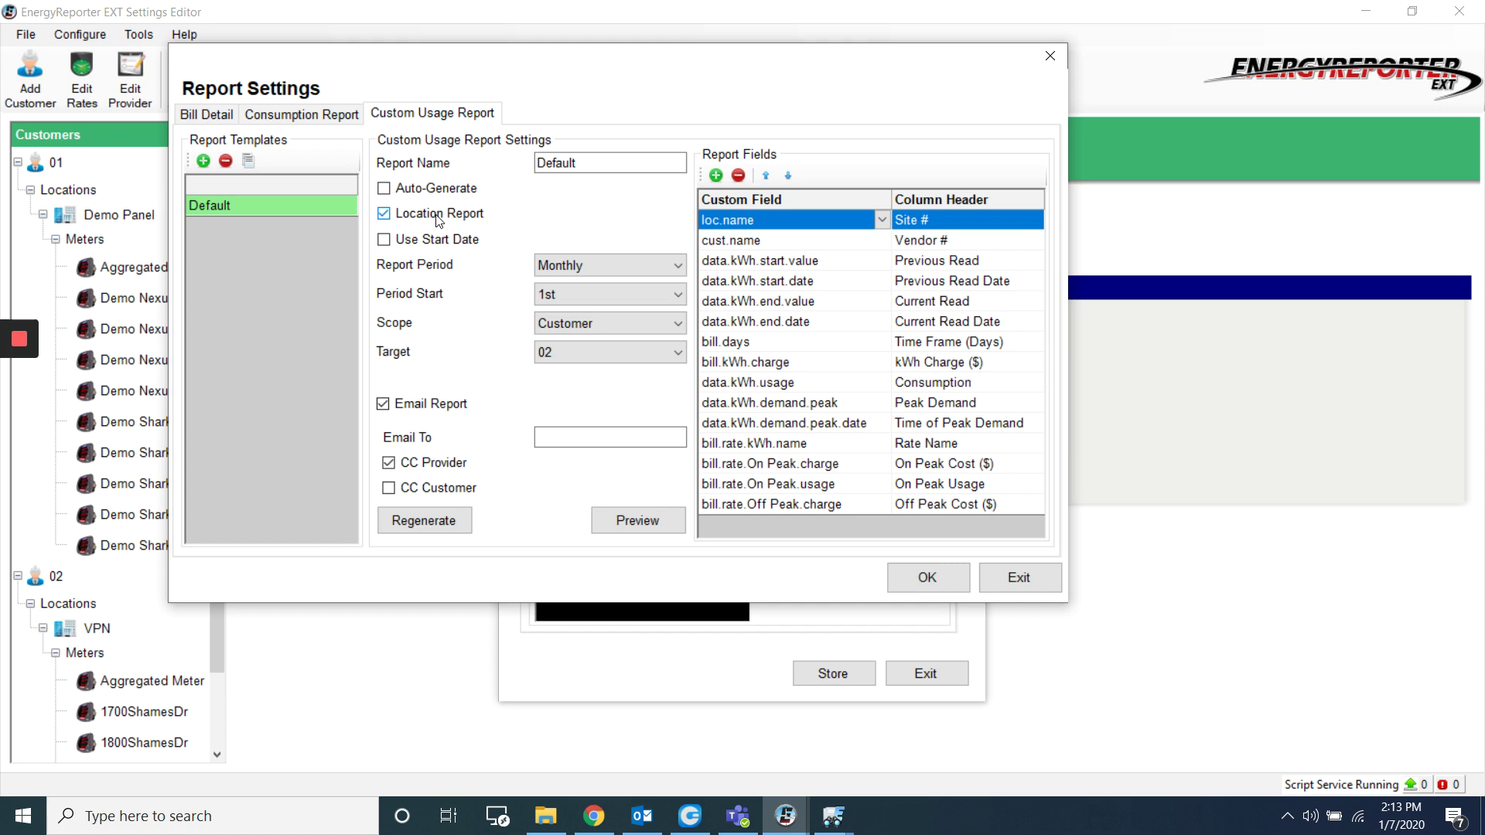
click(438, 221)
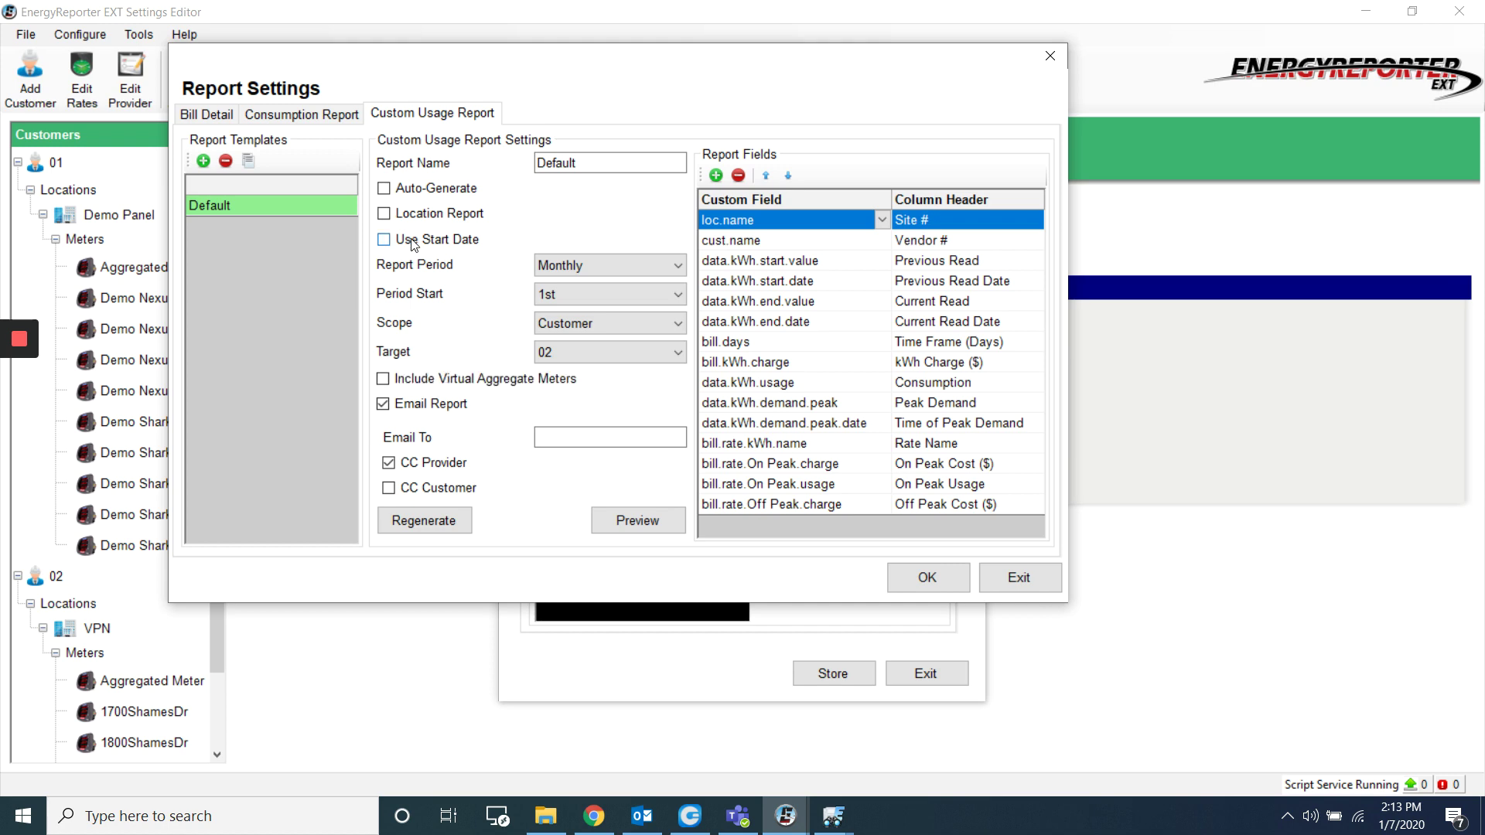
click(411, 242)
click(424, 244)
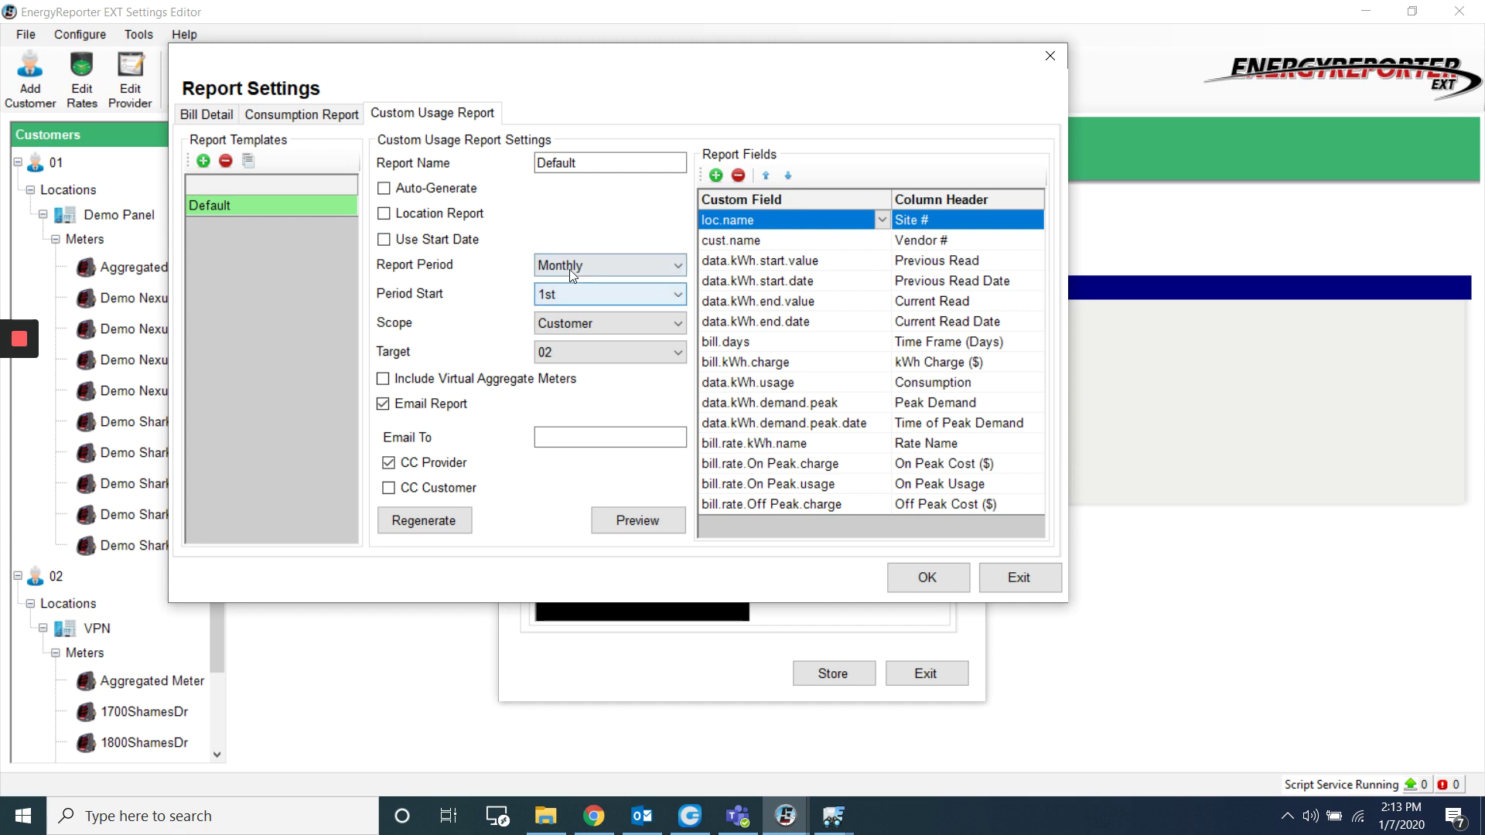
click(557, 296)
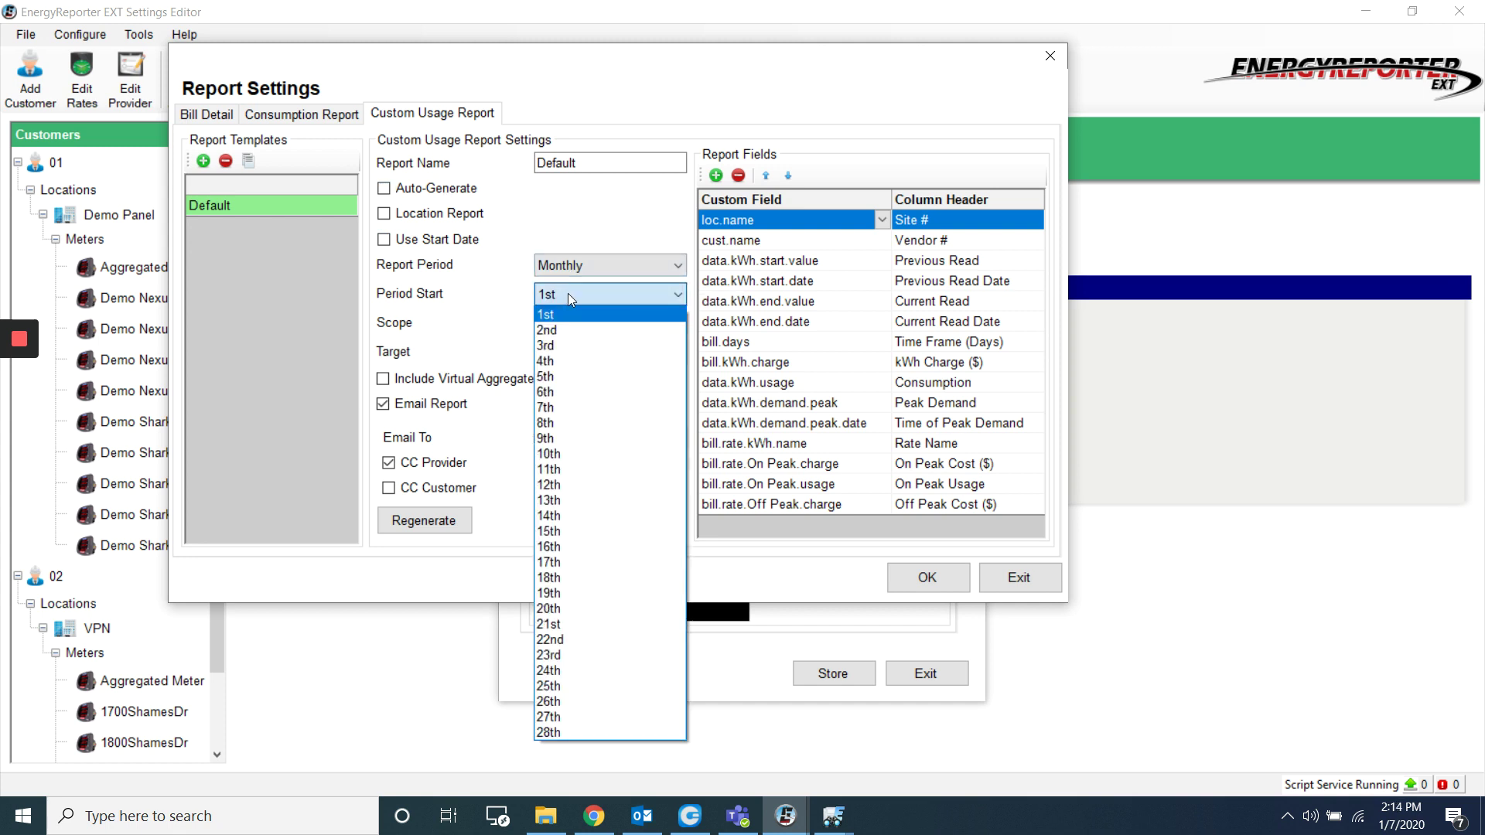
click(516, 296)
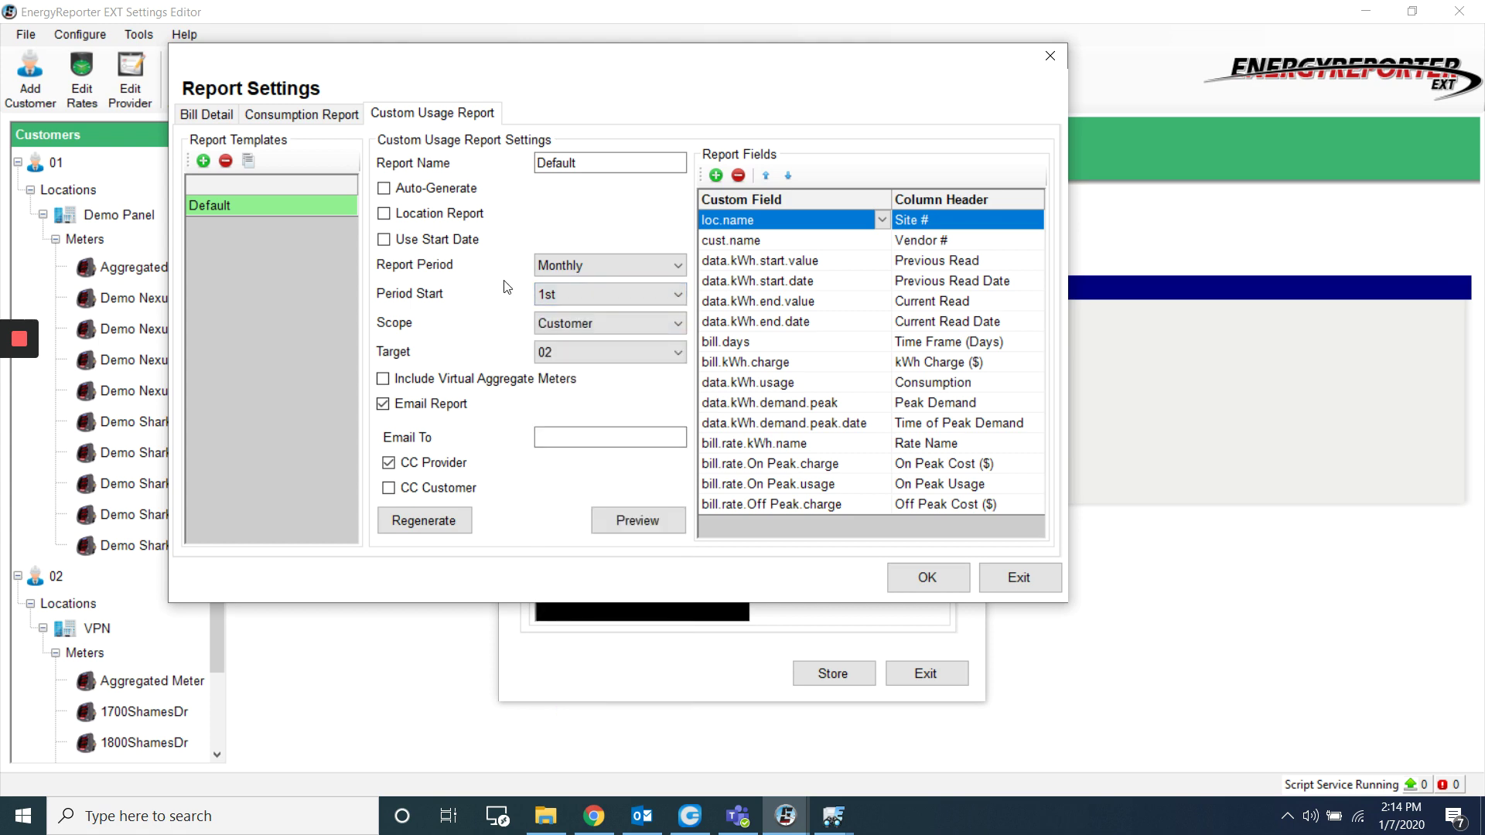
- Try the report scope All, and set the scope back to Customer with target 02
click(564, 325)
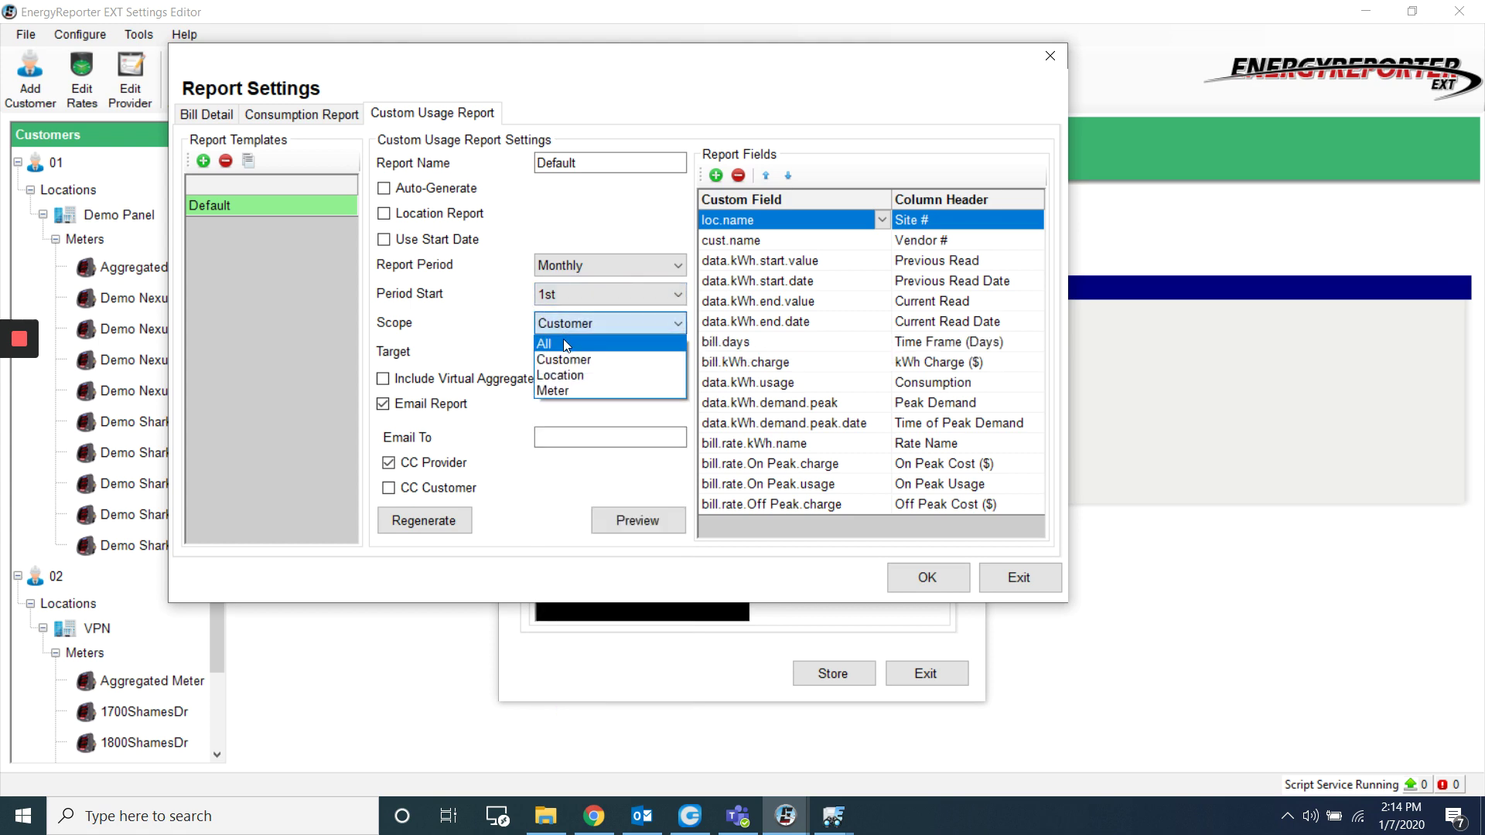
click(563, 339)
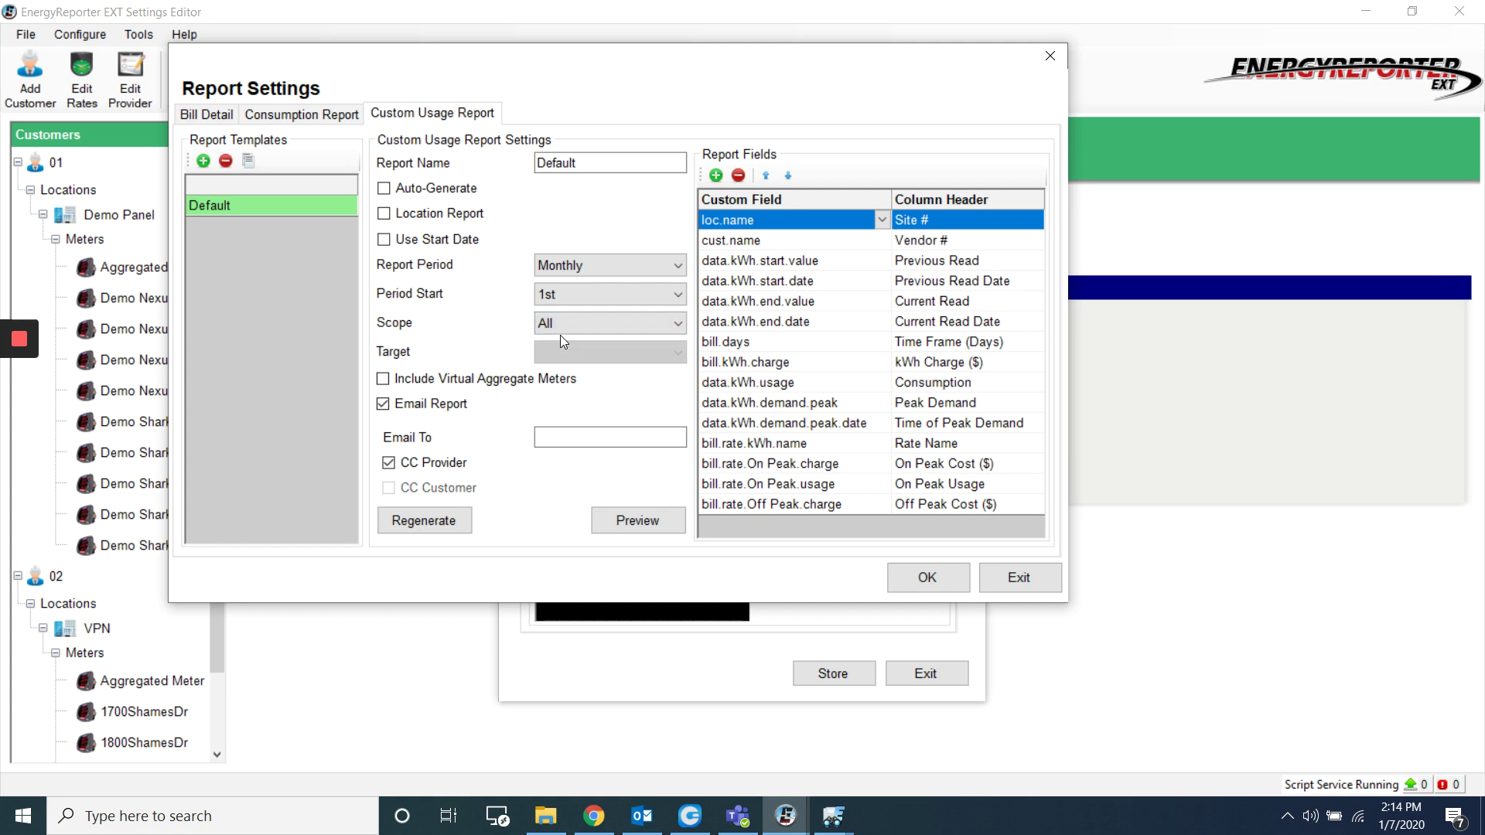
click(555, 327)
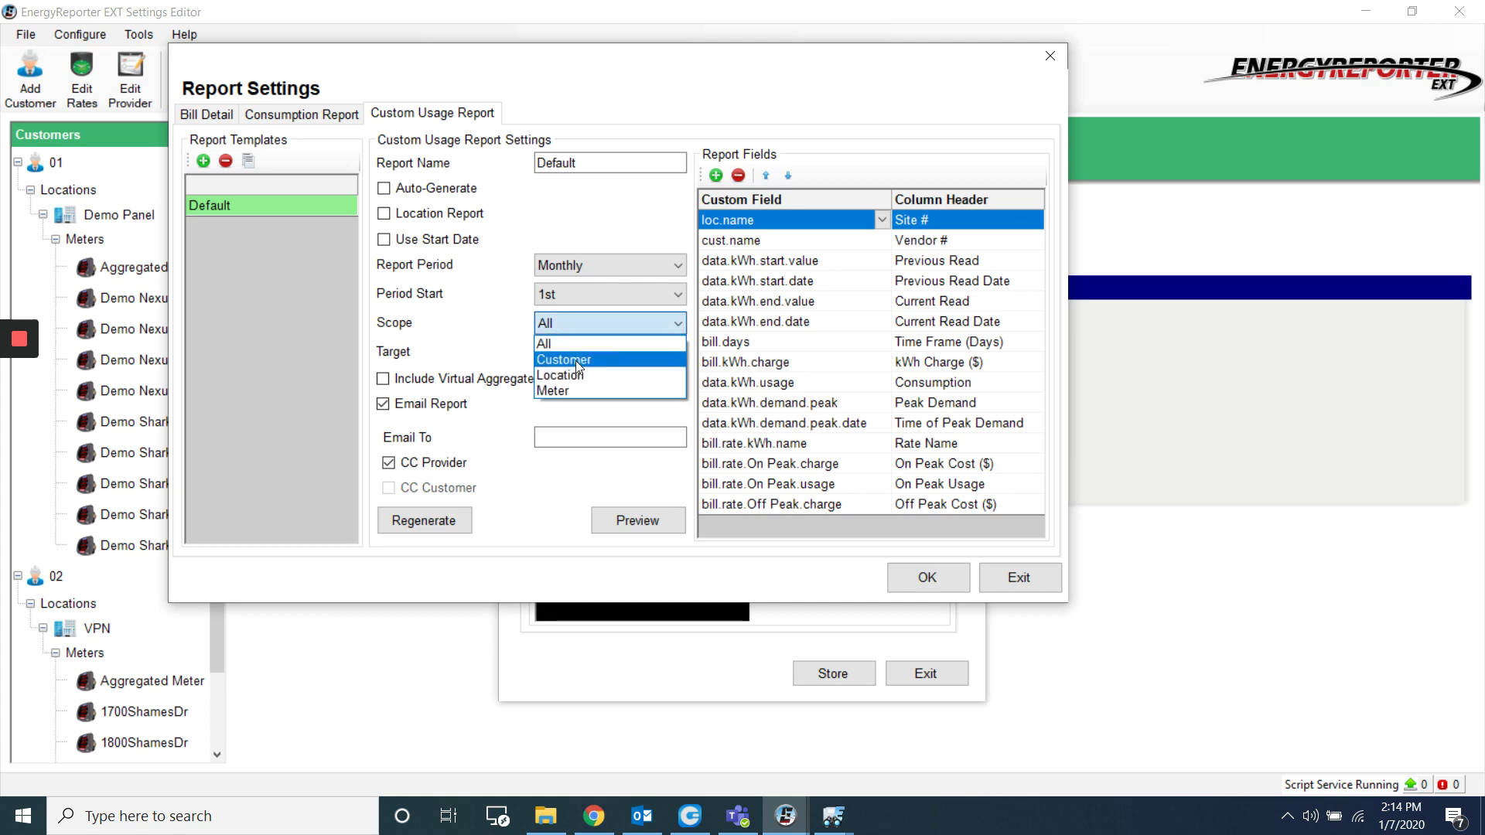
click(579, 365)
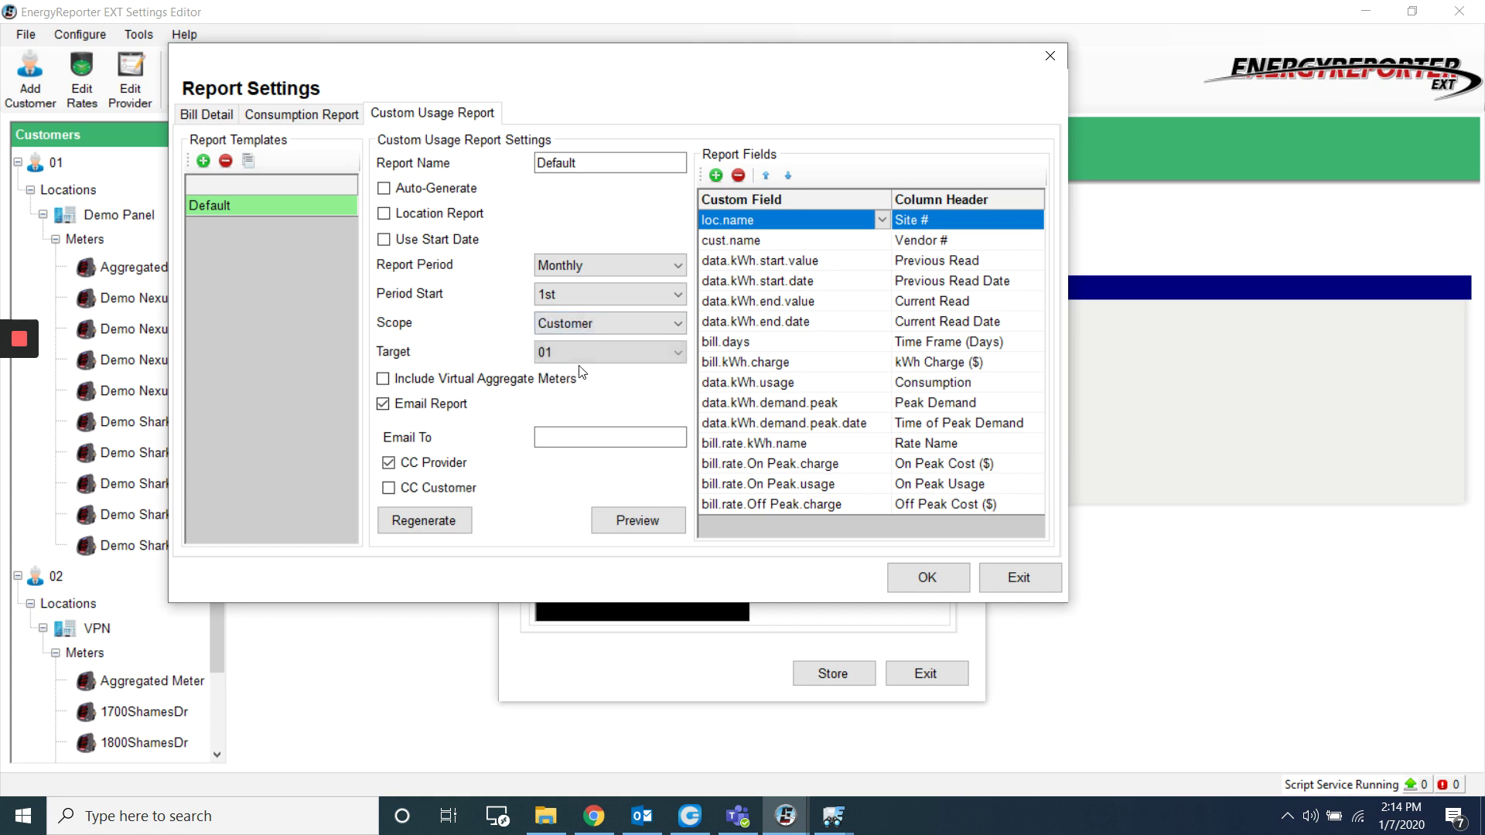
click(568, 354)
click(579, 387)
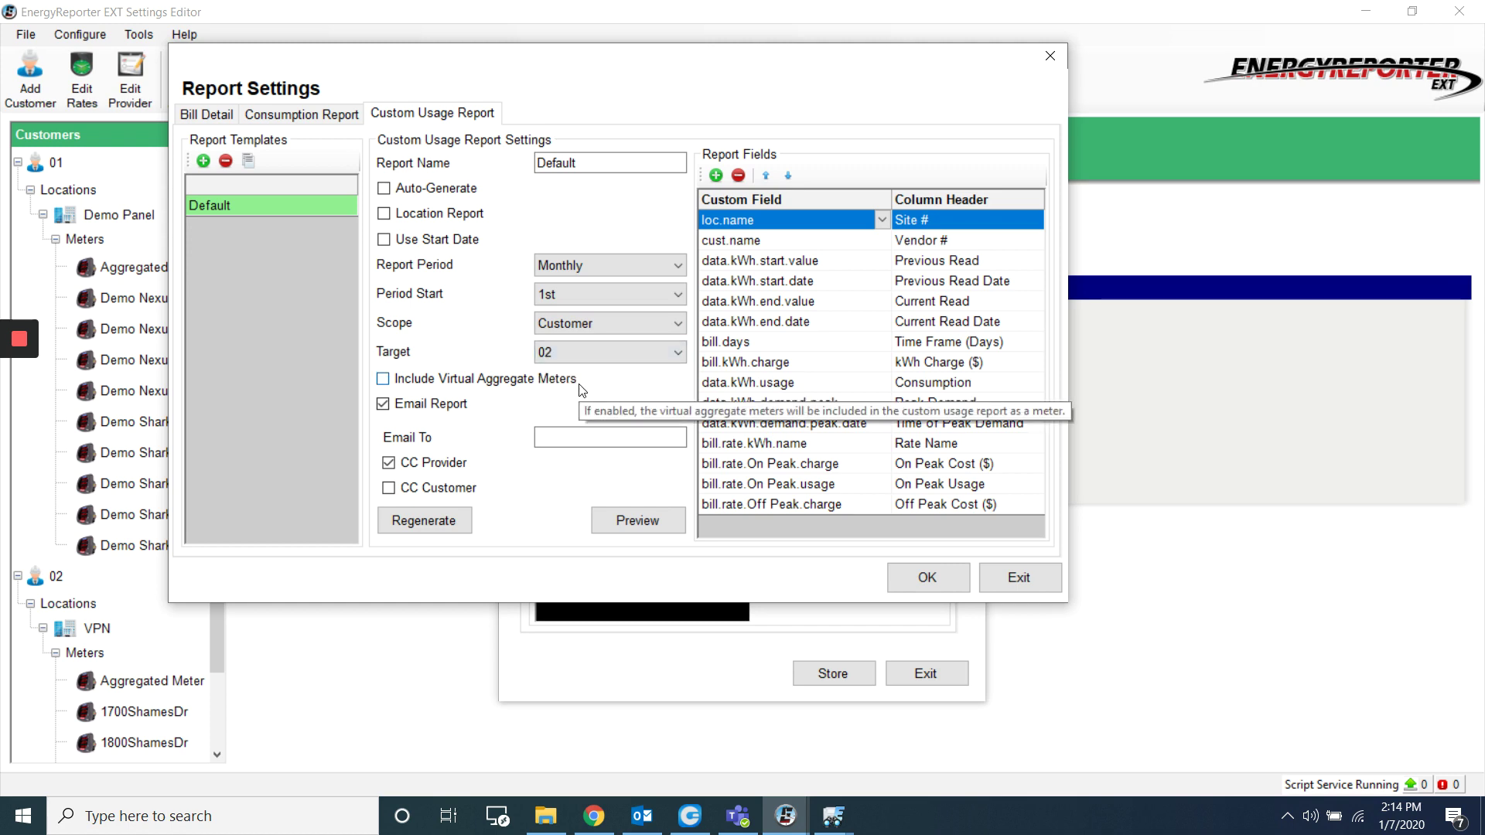
- Change the column header of the loc.name report field to Location
click(934, 224)
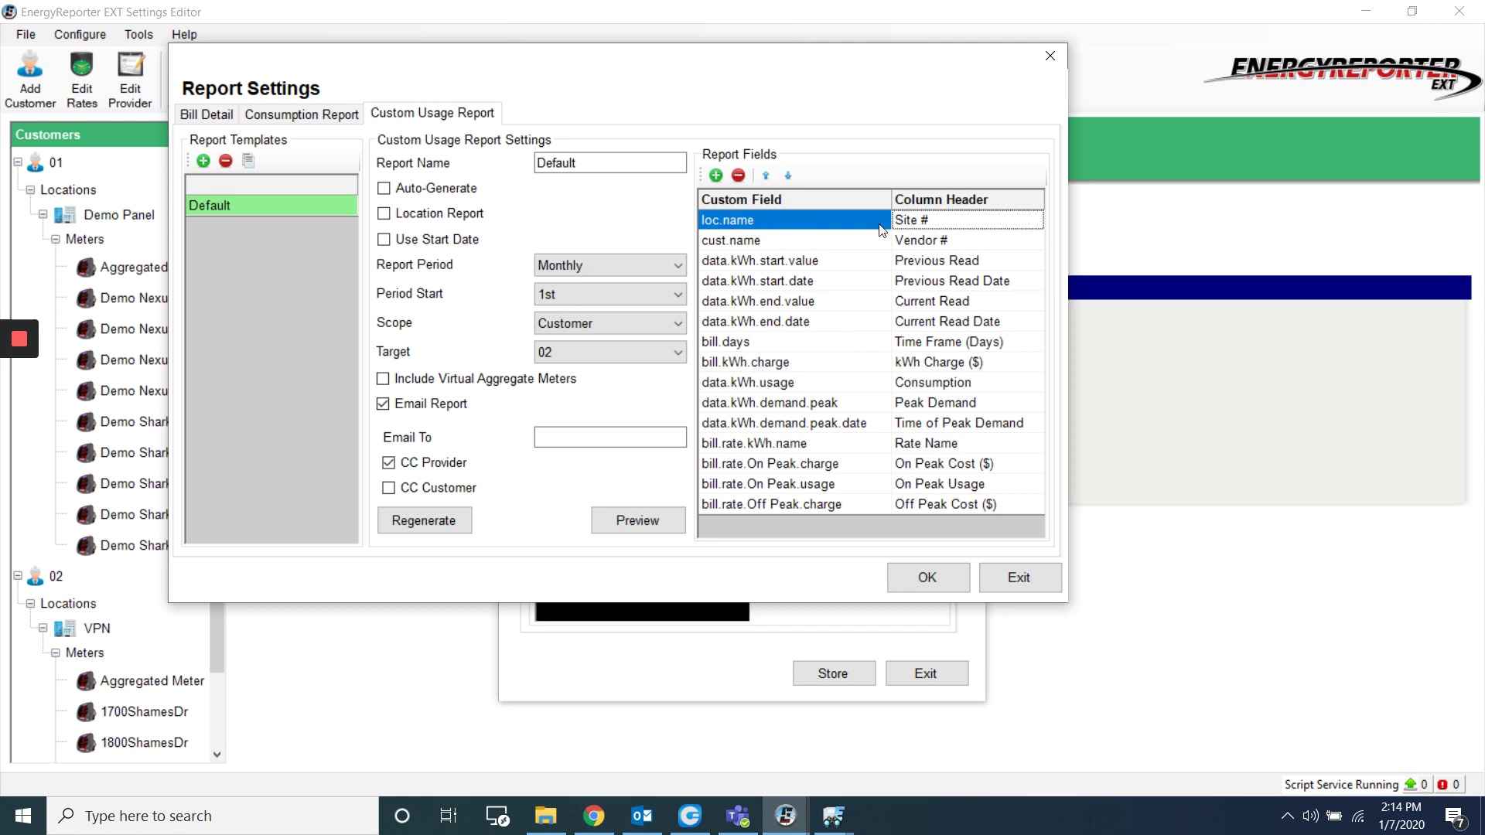
click(941, 224)
drag(940, 223, 873, 229)
text(Location)
click(808, 263)
- Change the column header of the cust.name report field to Customer
click(782, 242)
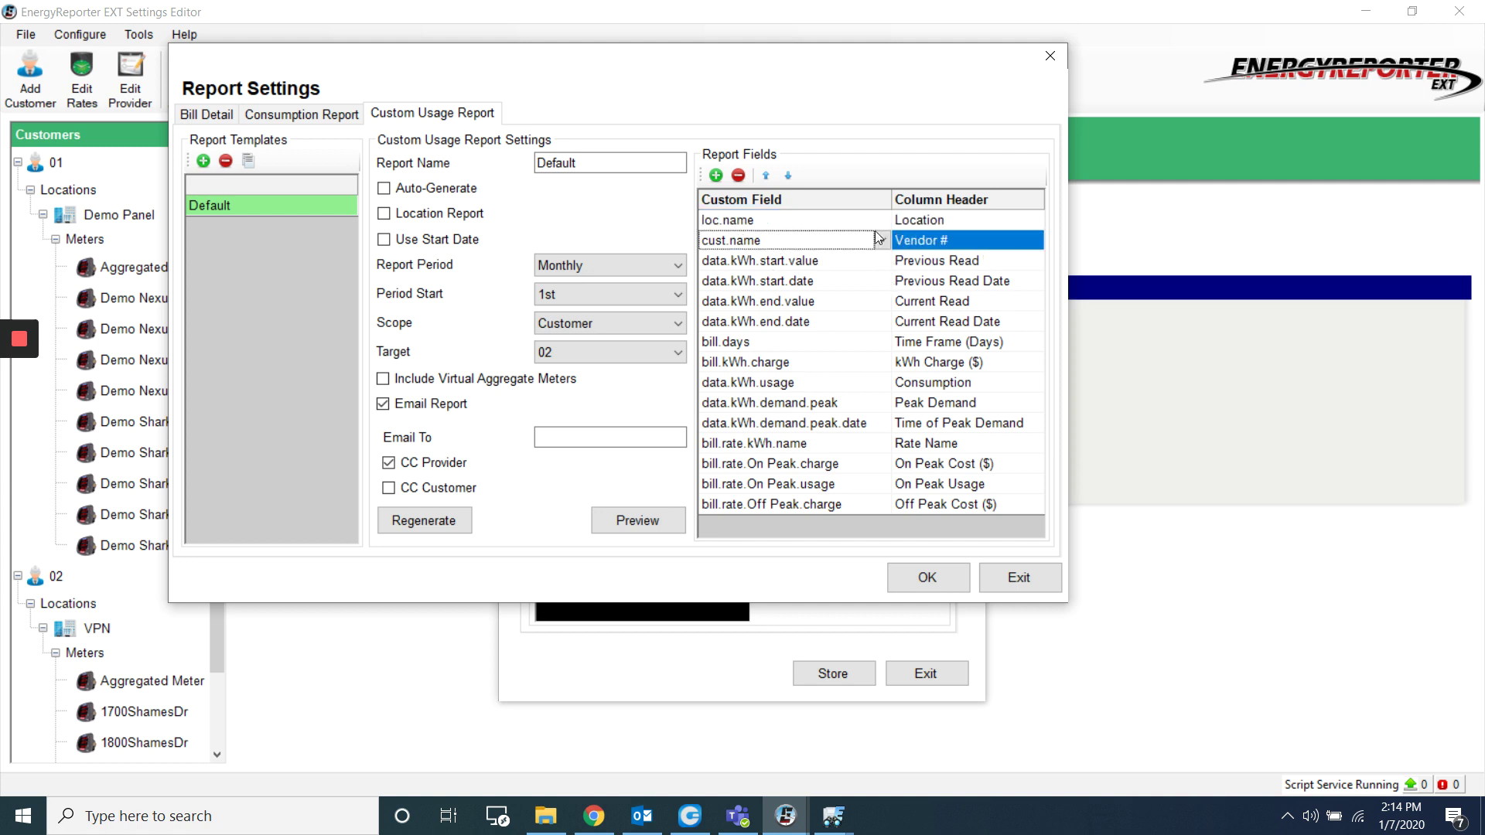
click(954, 239)
drag(948, 240, 894, 233)
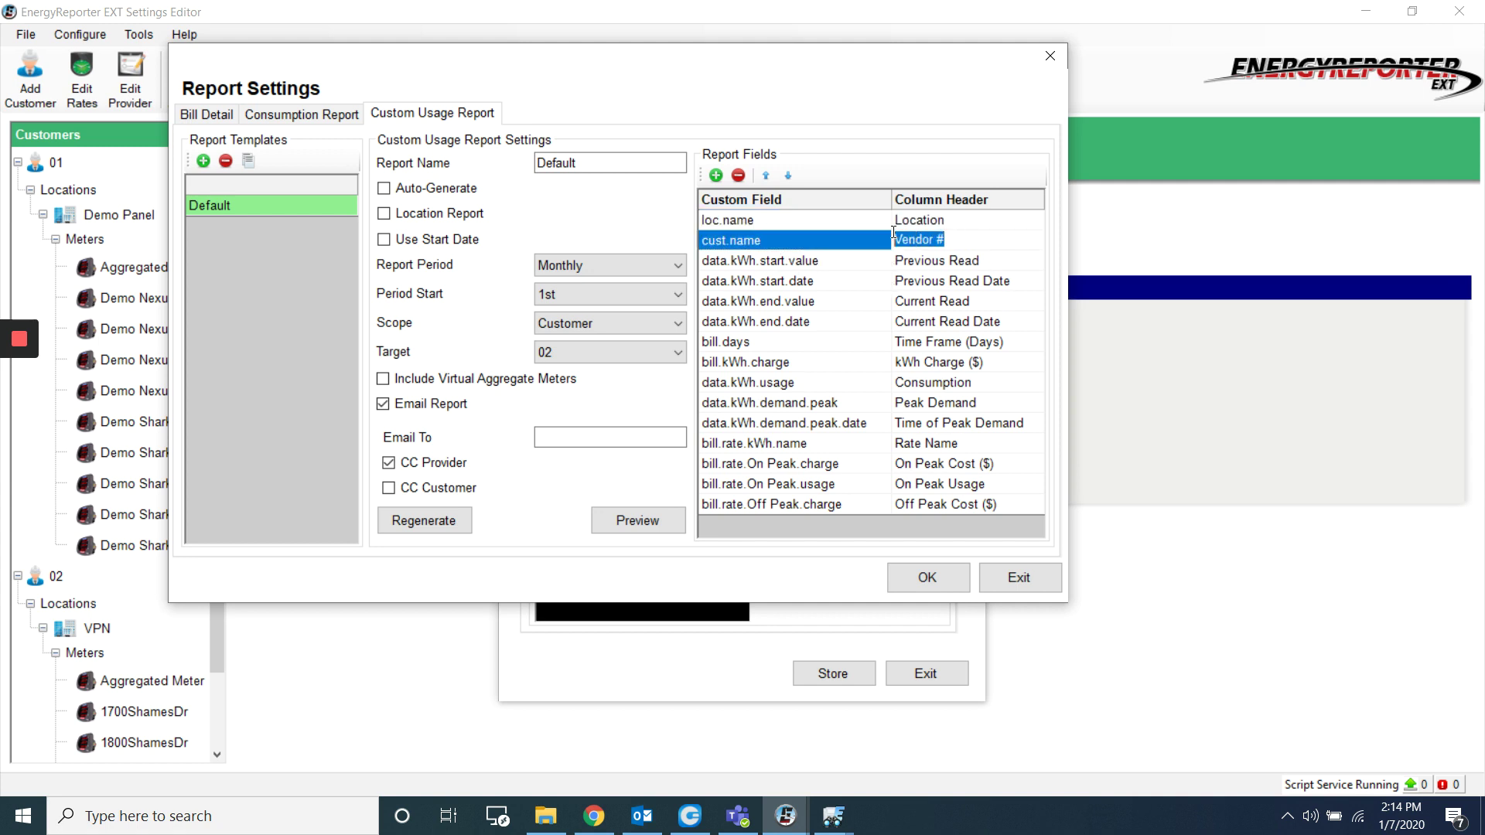
key(BackSpace)
text(Customer)
click(851, 325)
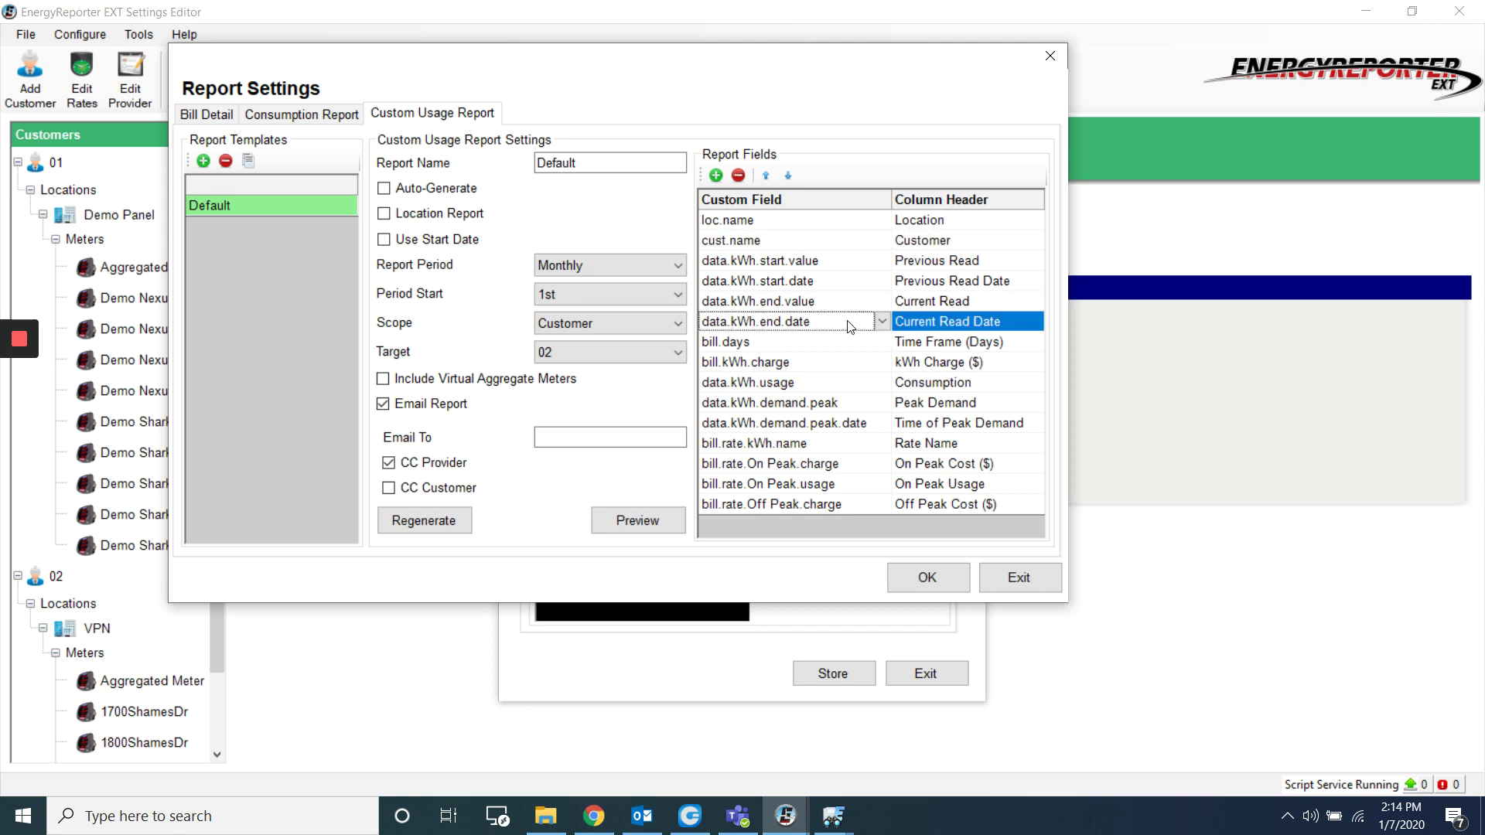
- Add a new report field to the Default template and assign it the Meter Name field
click(716, 176)
click(855, 526)
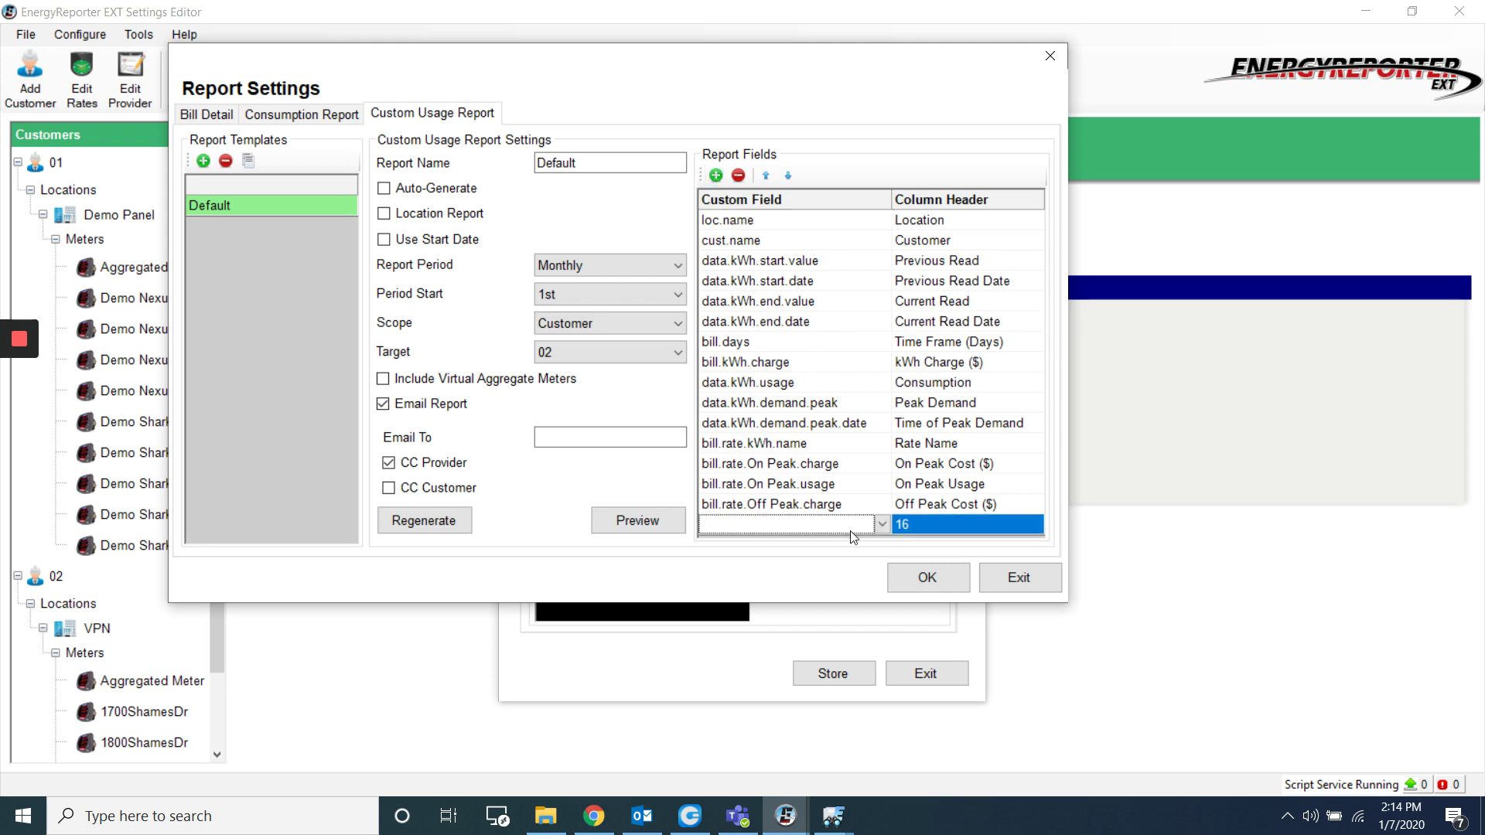
click(882, 525)
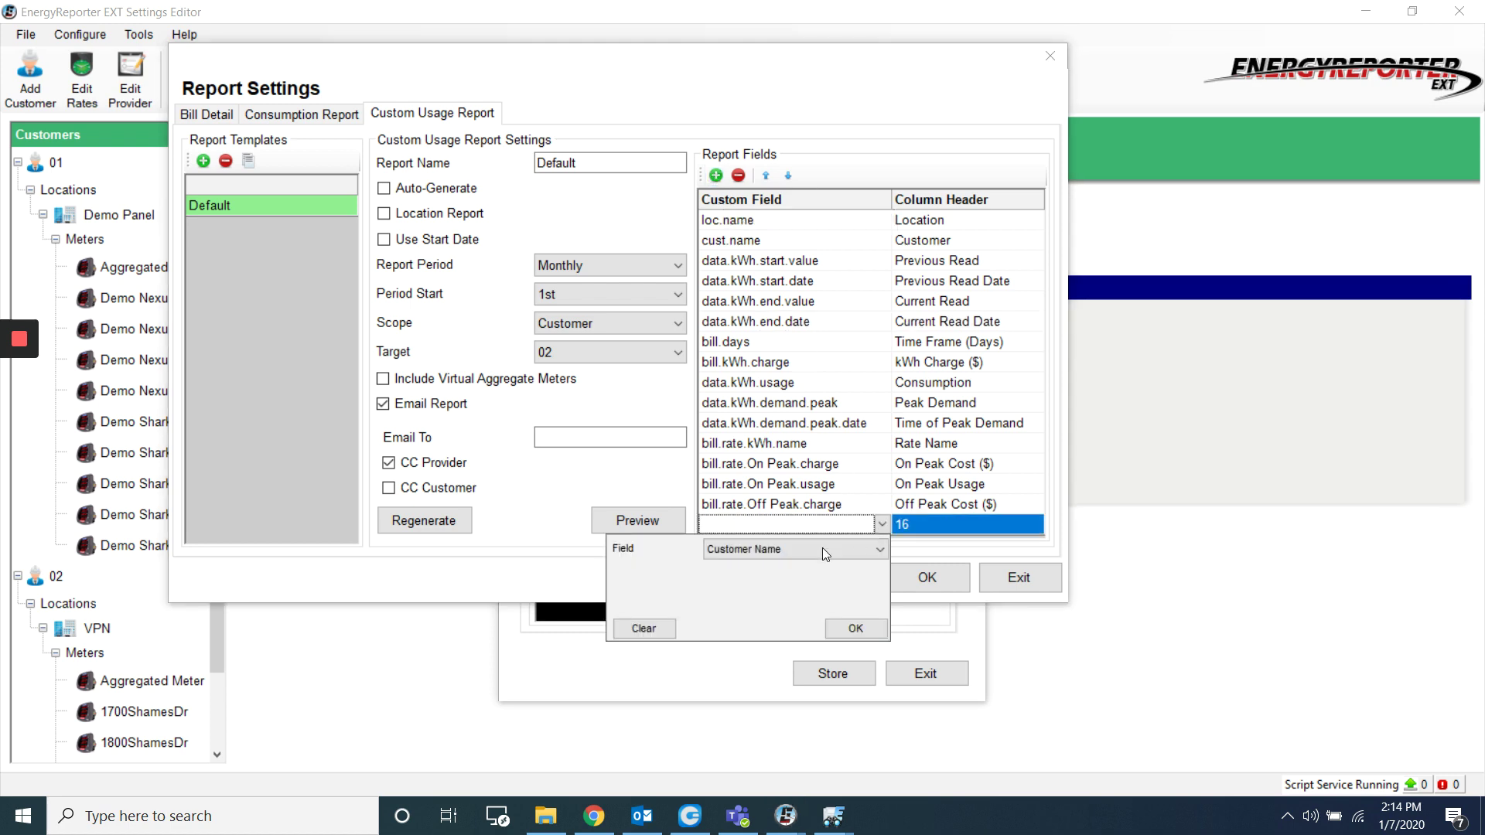
click(764, 554)
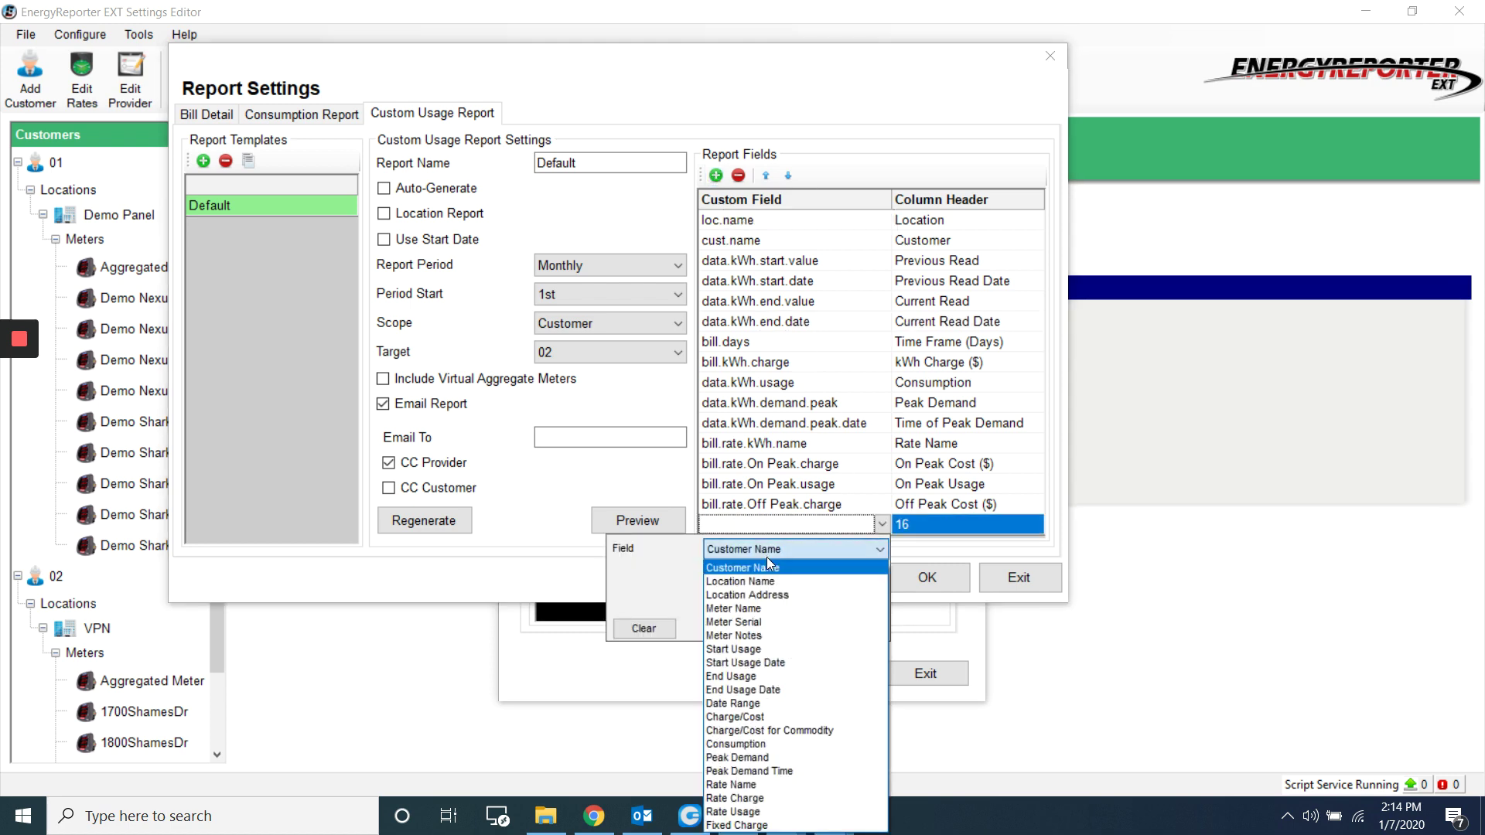
click(777, 610)
click(853, 635)
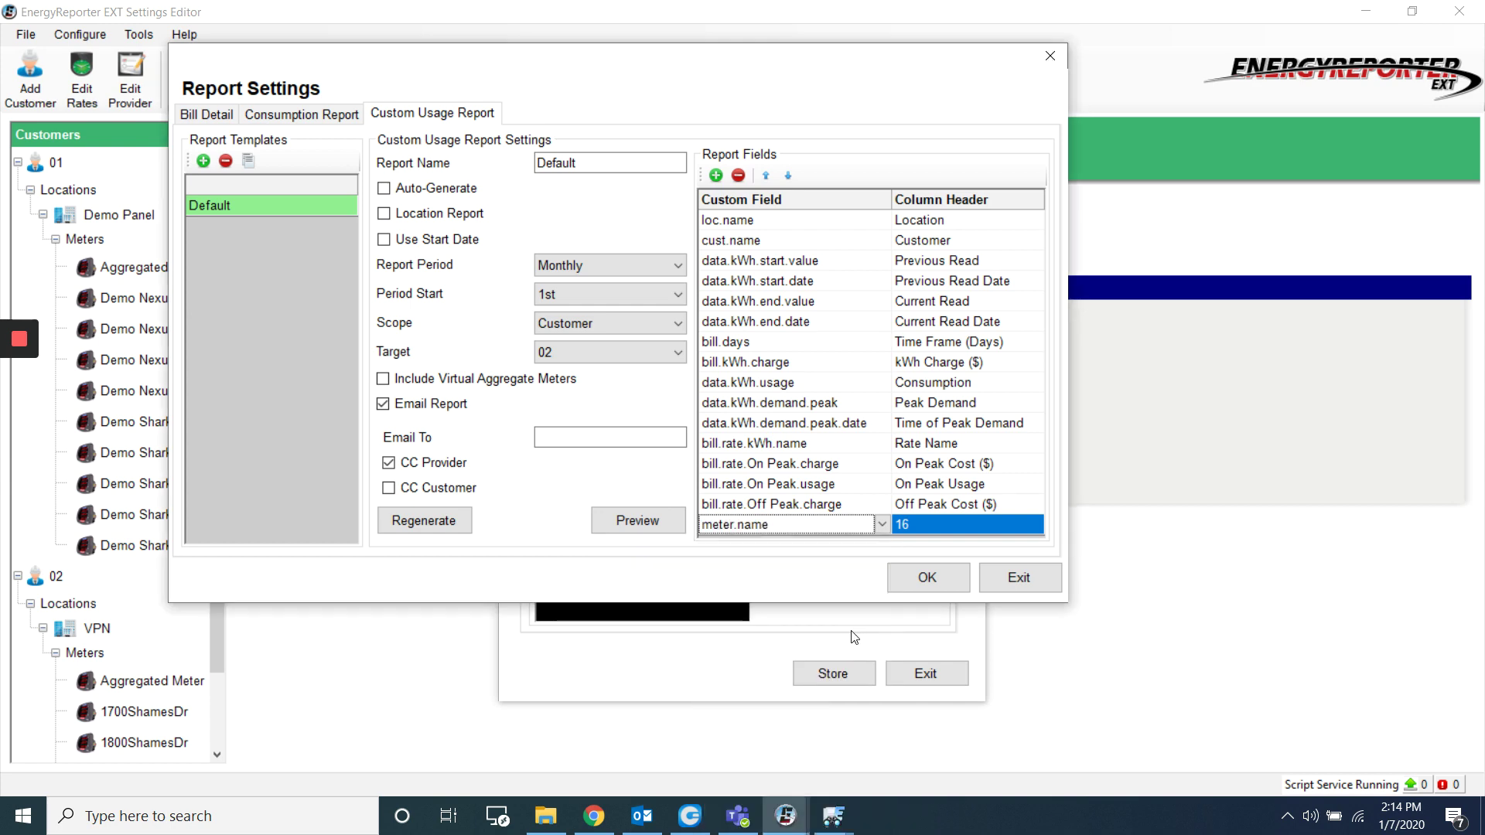
- Set the column header of the new meter.name field to Meter
click(935, 524)
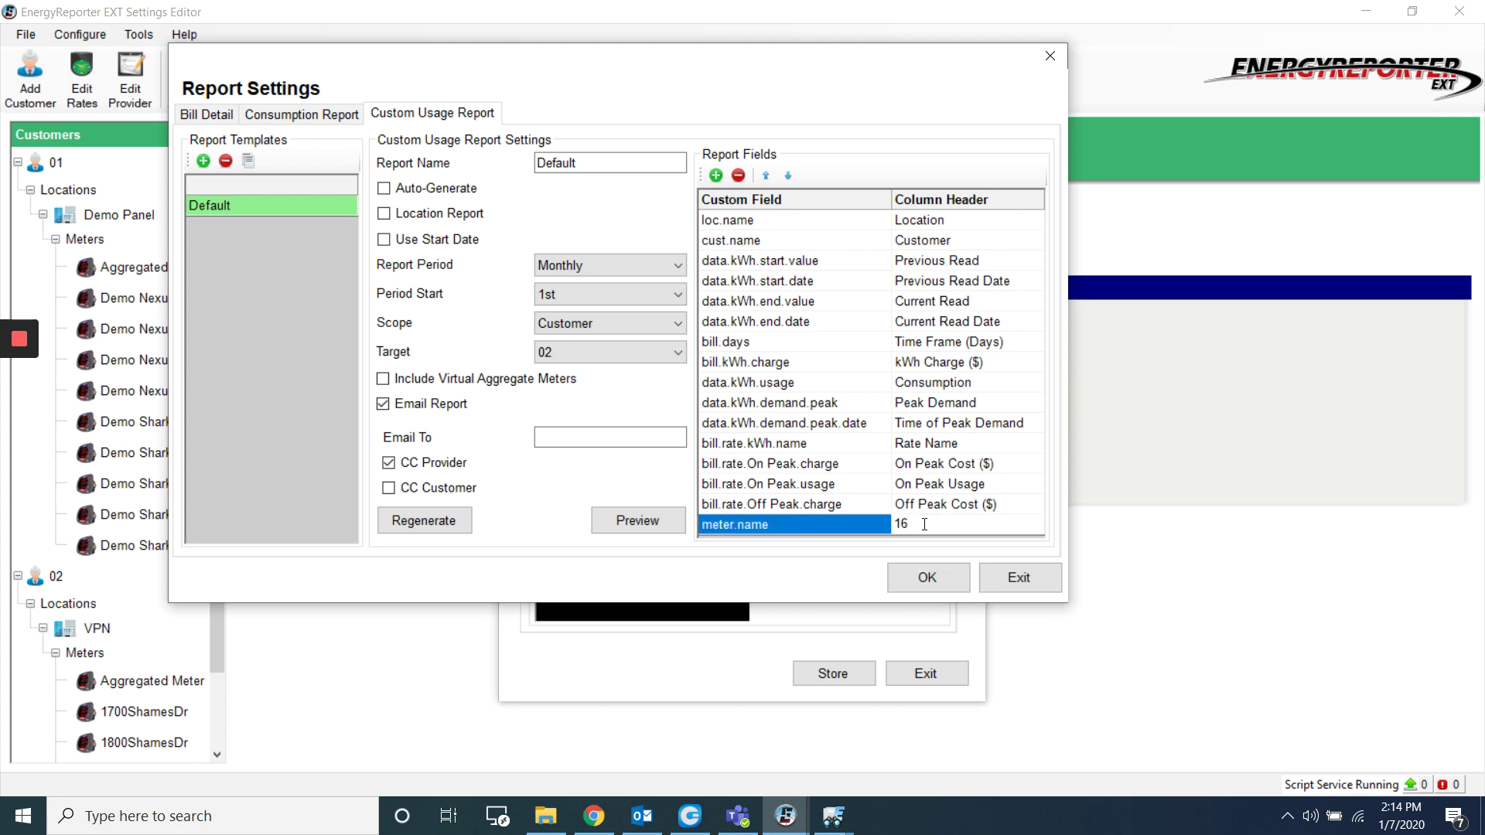
drag(926, 530, 887, 532)
text(Meter)
click(784, 511)
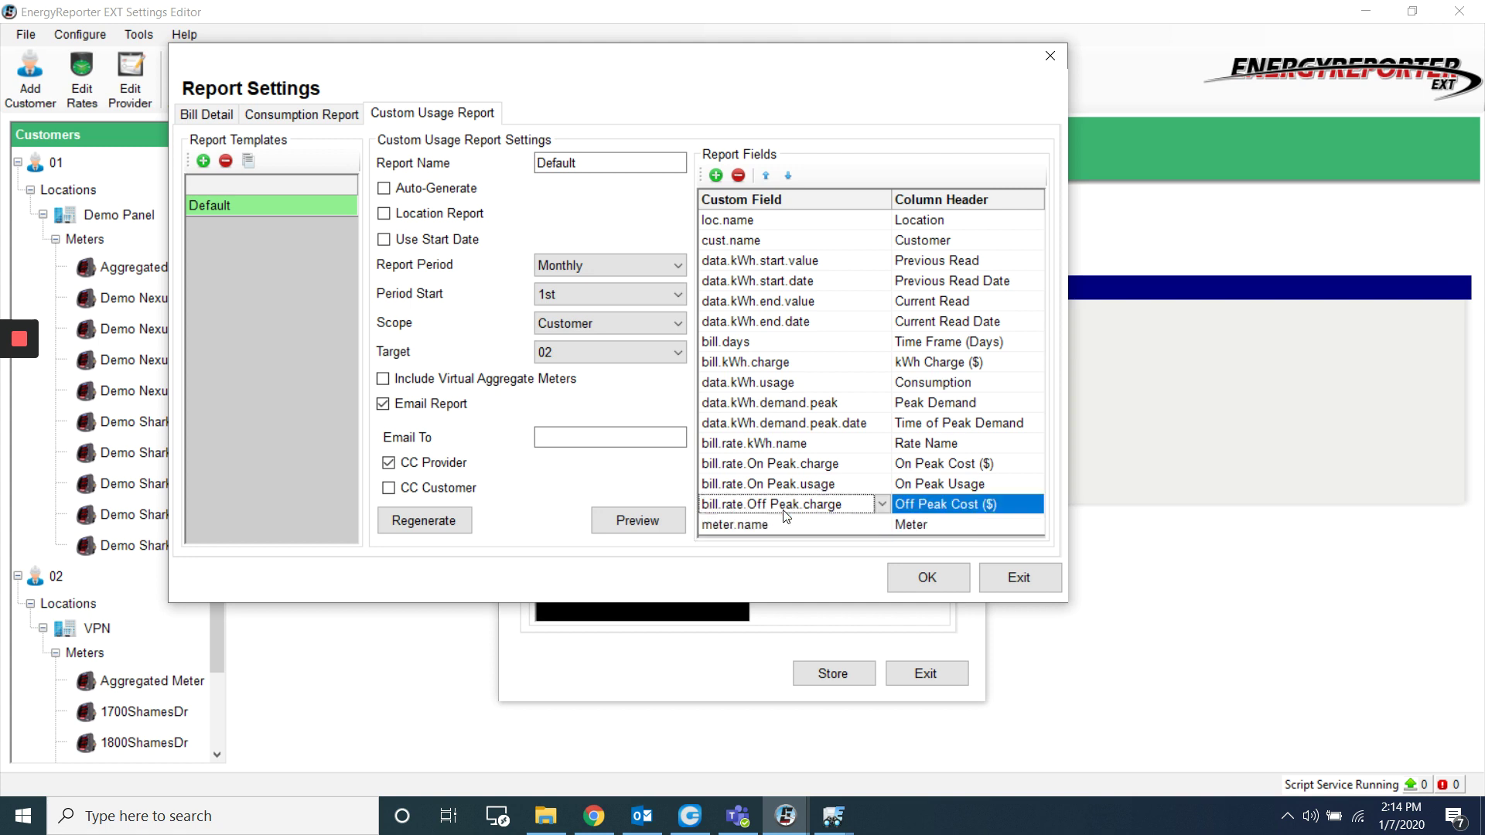
- Move the meter.name field up the report field list until it sits directly below cust.name
click(772, 525)
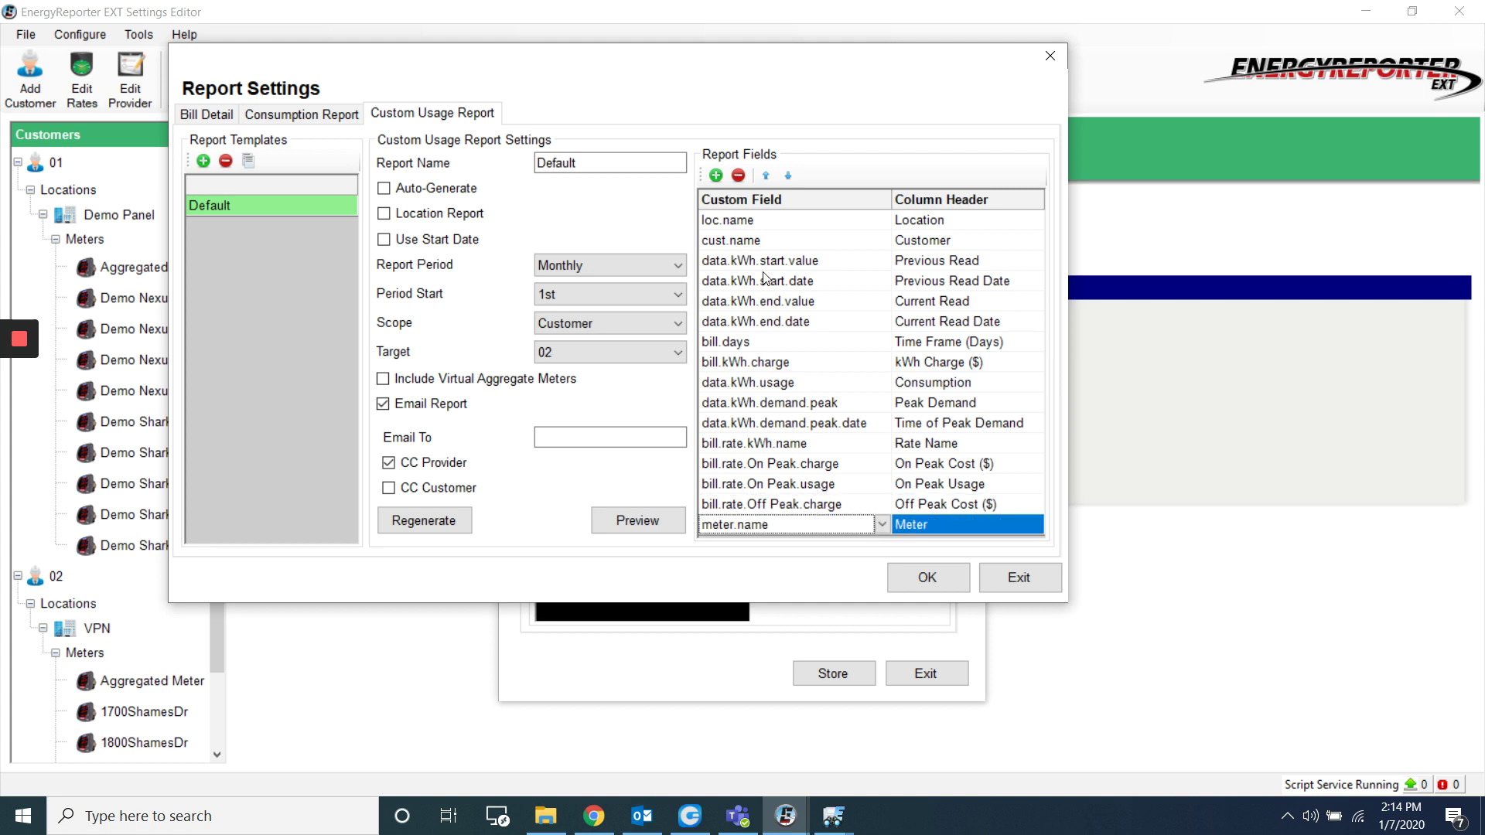
click(766, 177)
double_click(766, 177)
double_click(766, 177)
double_click(766, 178)
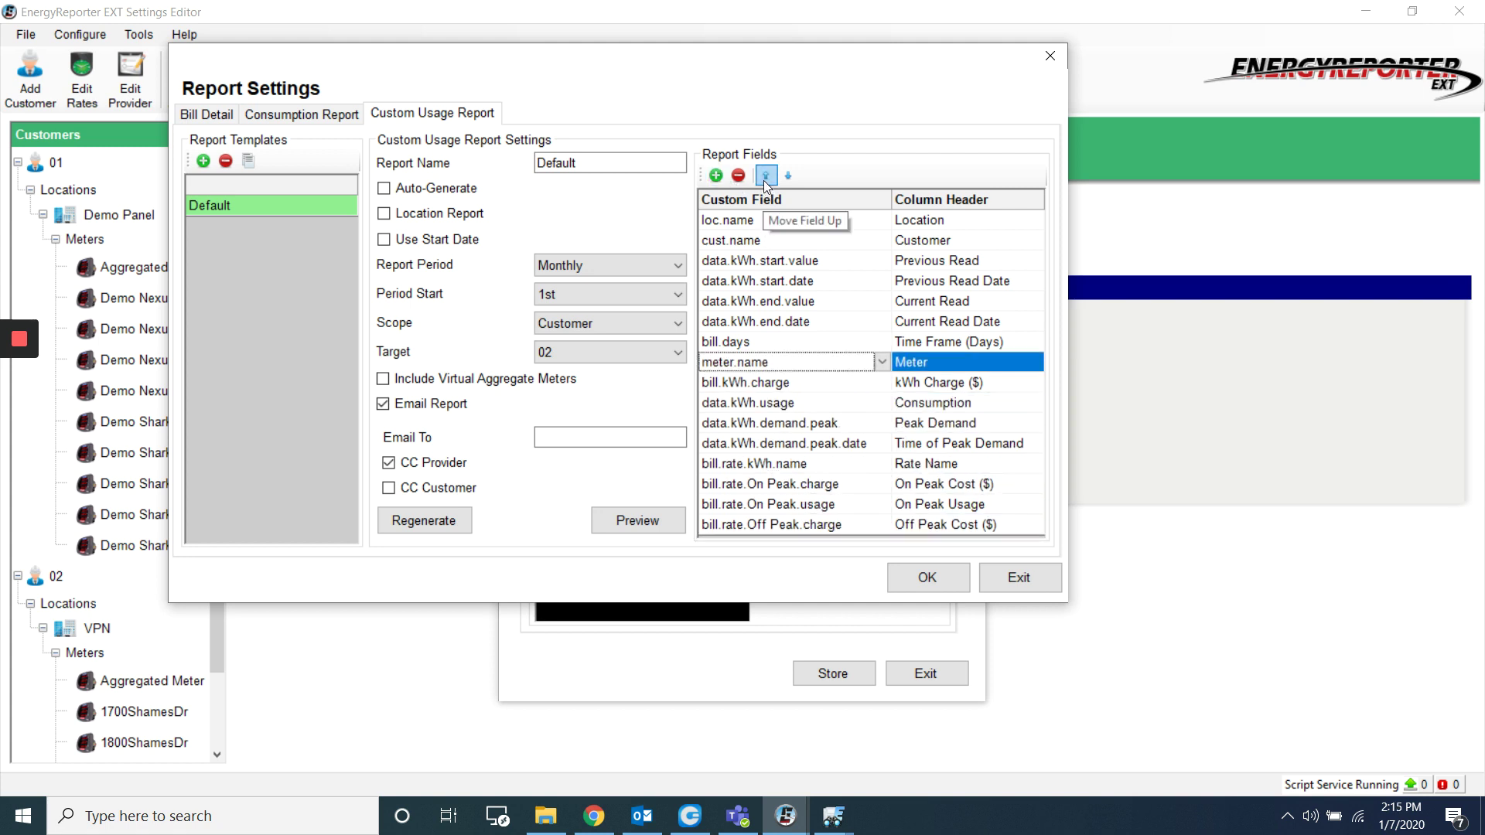
double_click(766, 177)
double_click(766, 178)
double_click(766, 177)
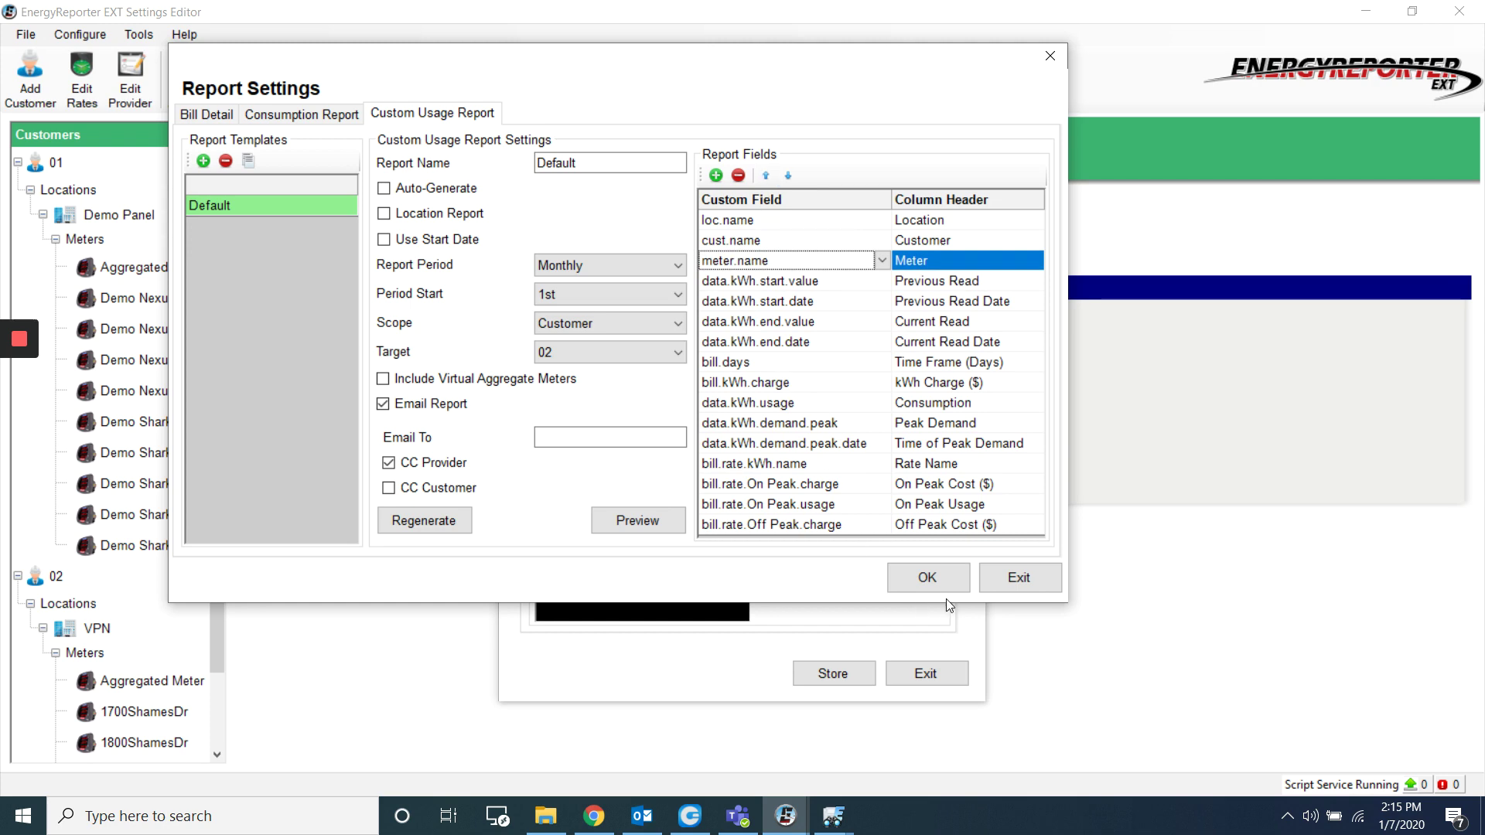
- Accept the report settings, store the provider configuration and exit it
click(928, 579)
click(831, 674)
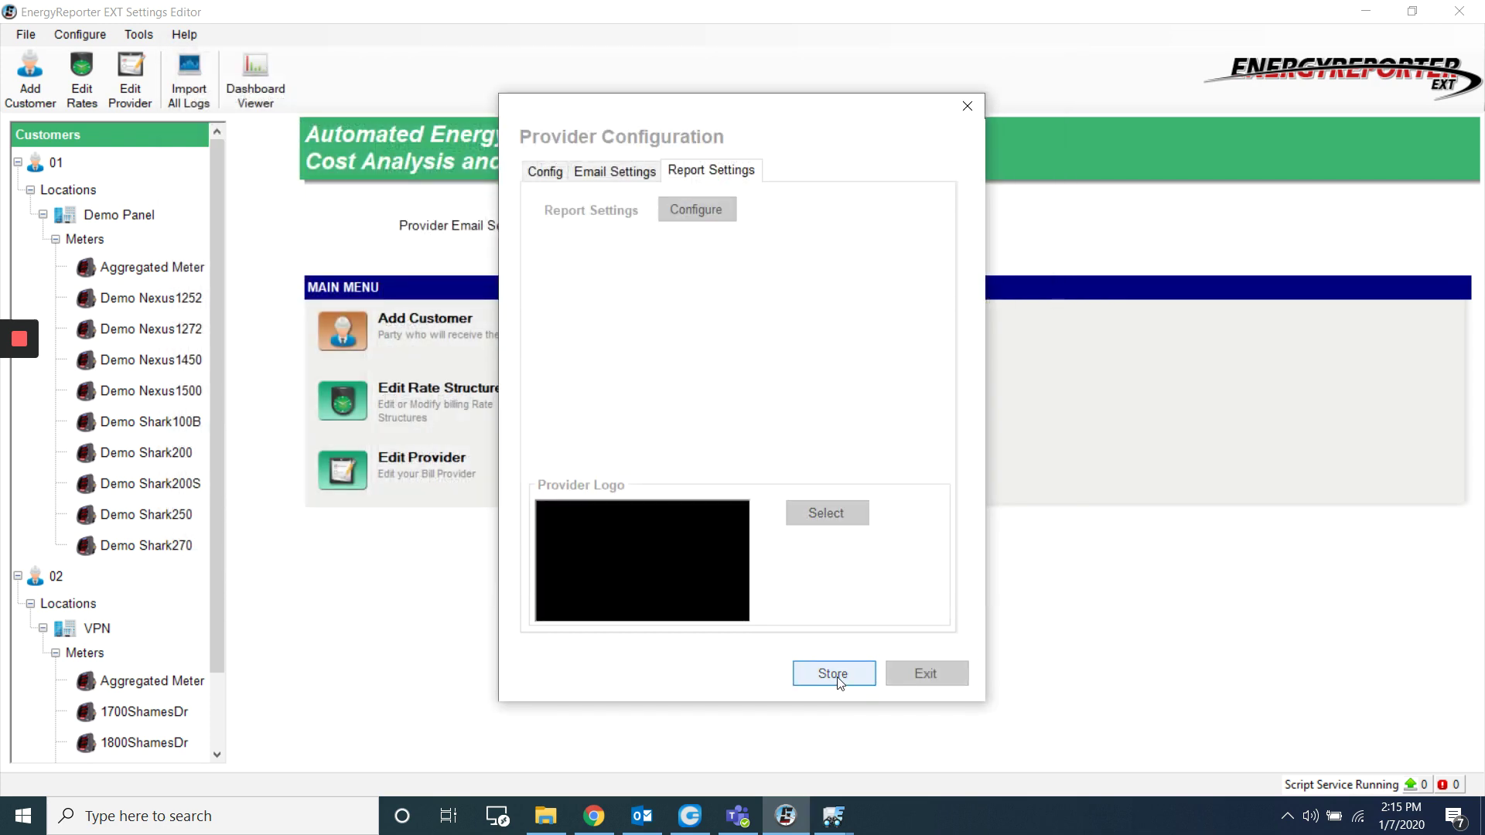
click(924, 674)
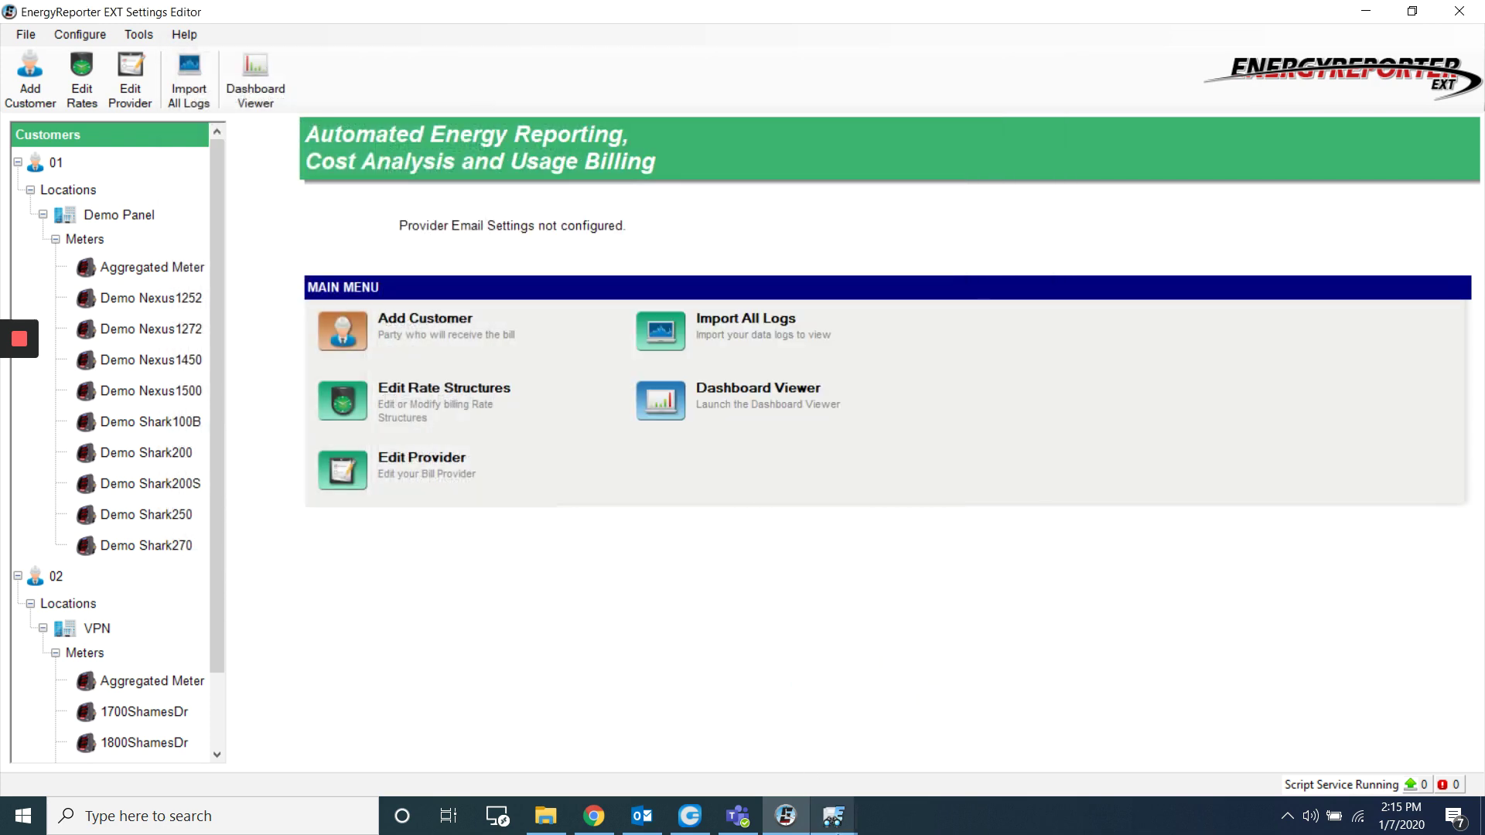
- Switch to the Dashboard Viewer, close the open custom usage report options, and start a new custom usage report
mouse_move(869, 806)
click(944, 773)
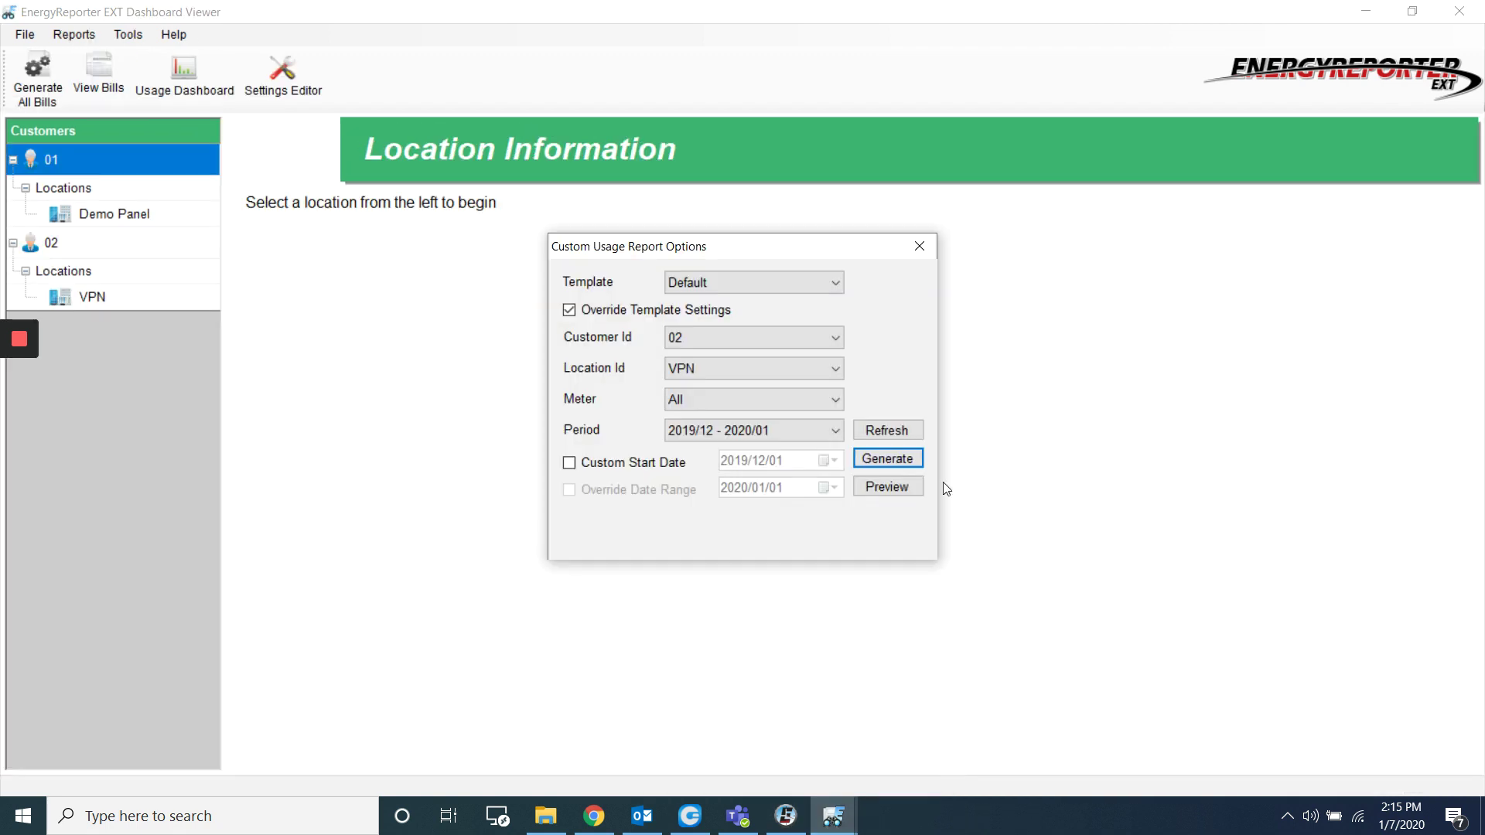
click(919, 246)
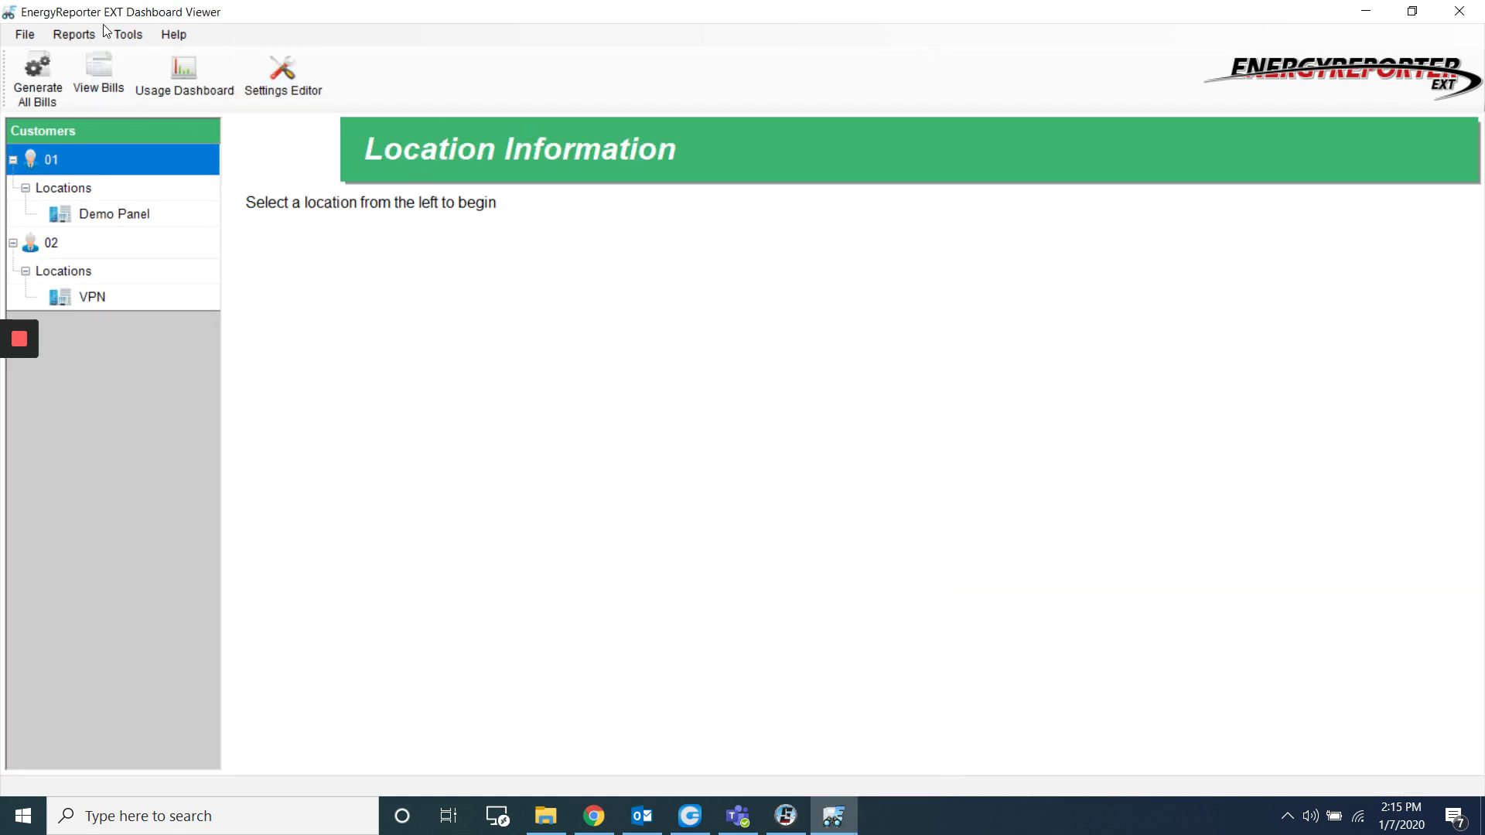
click(73, 34)
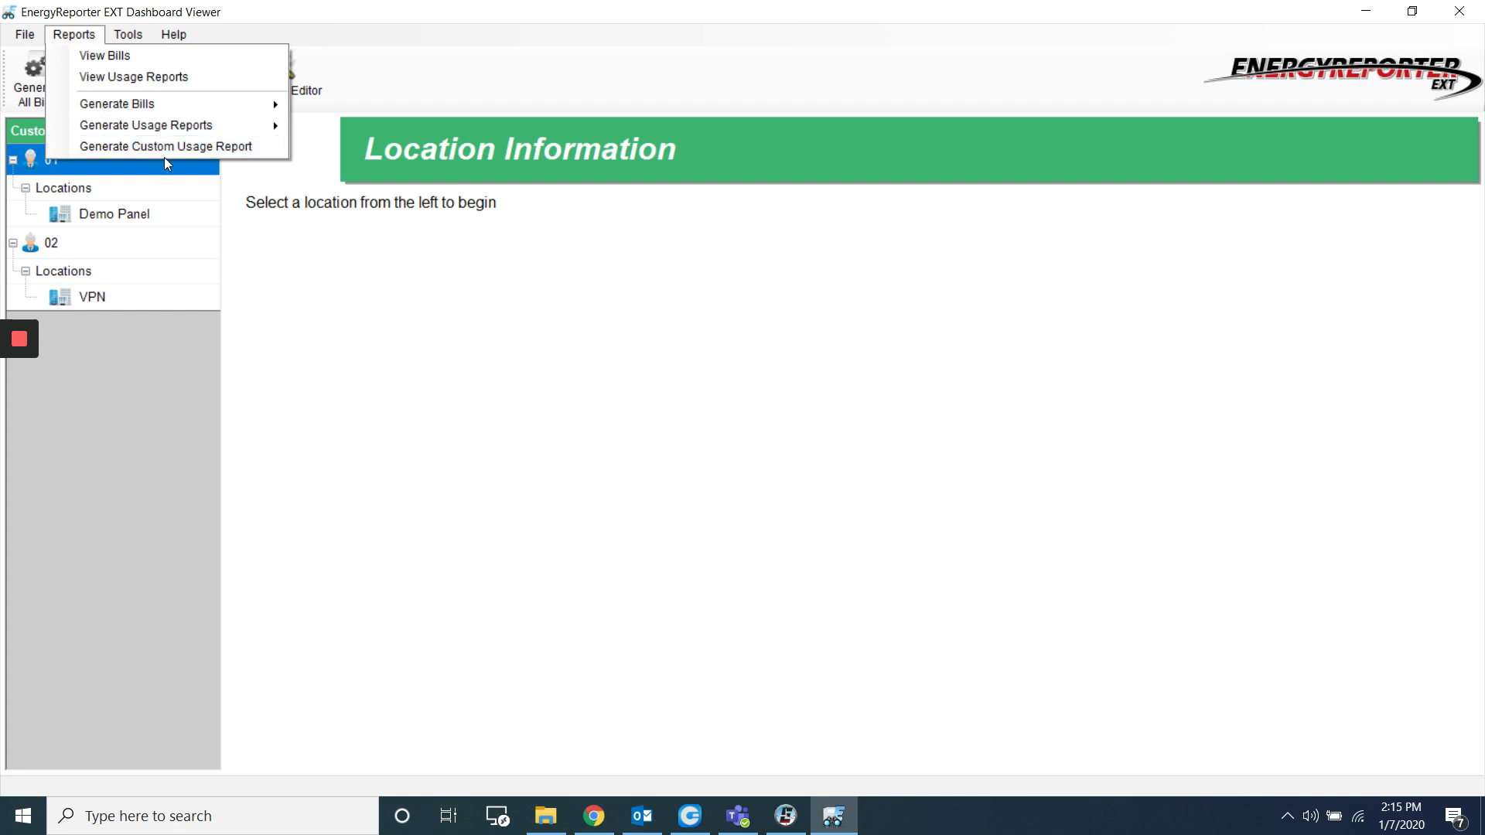
click(197, 148)
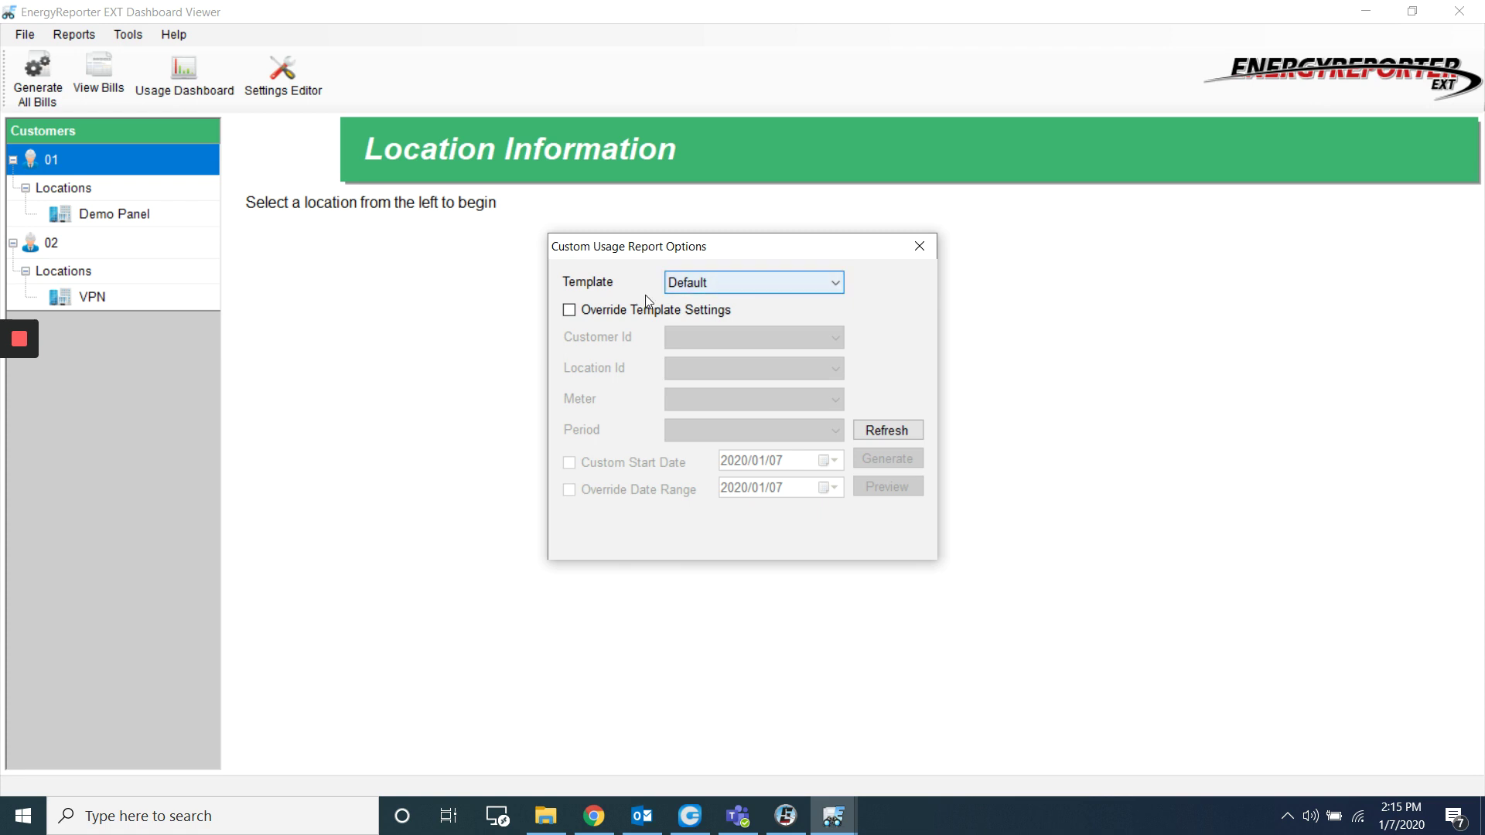
- Refresh the available periods and generate the Default template report for period 2019/12 - 2020/01
click(899, 434)
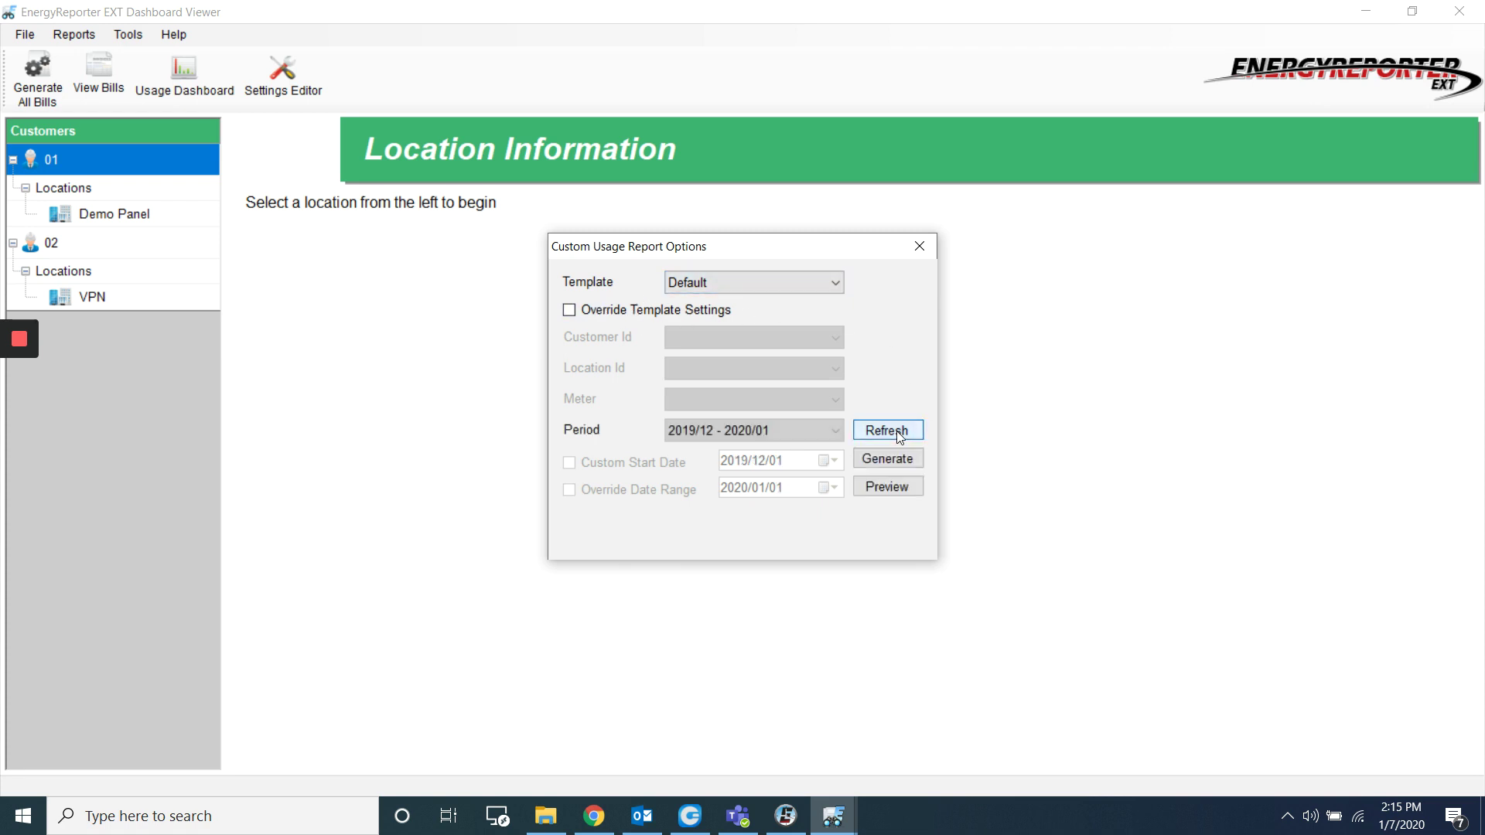
click(718, 433)
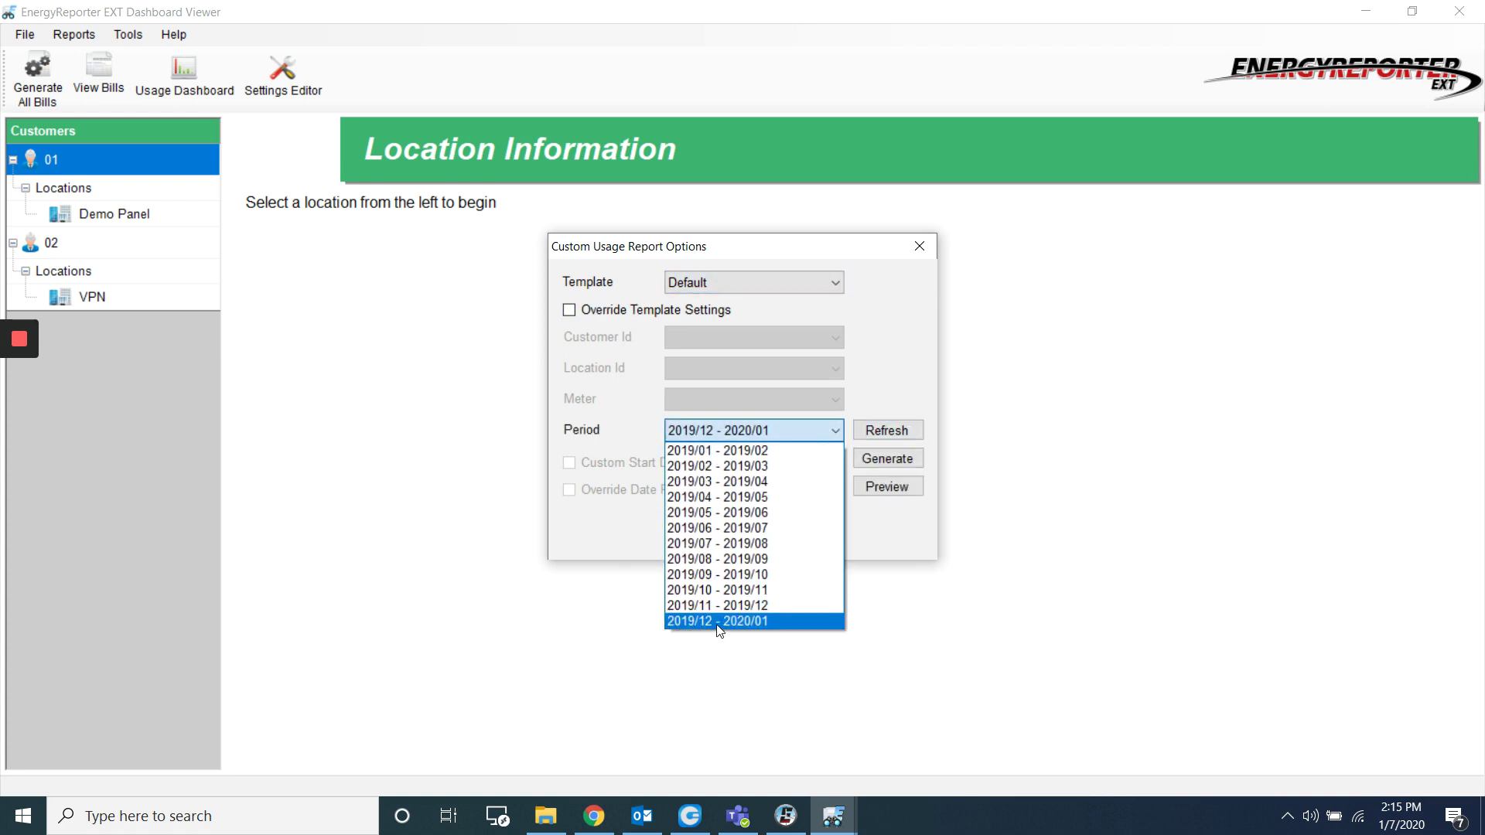
click(718, 622)
click(874, 460)
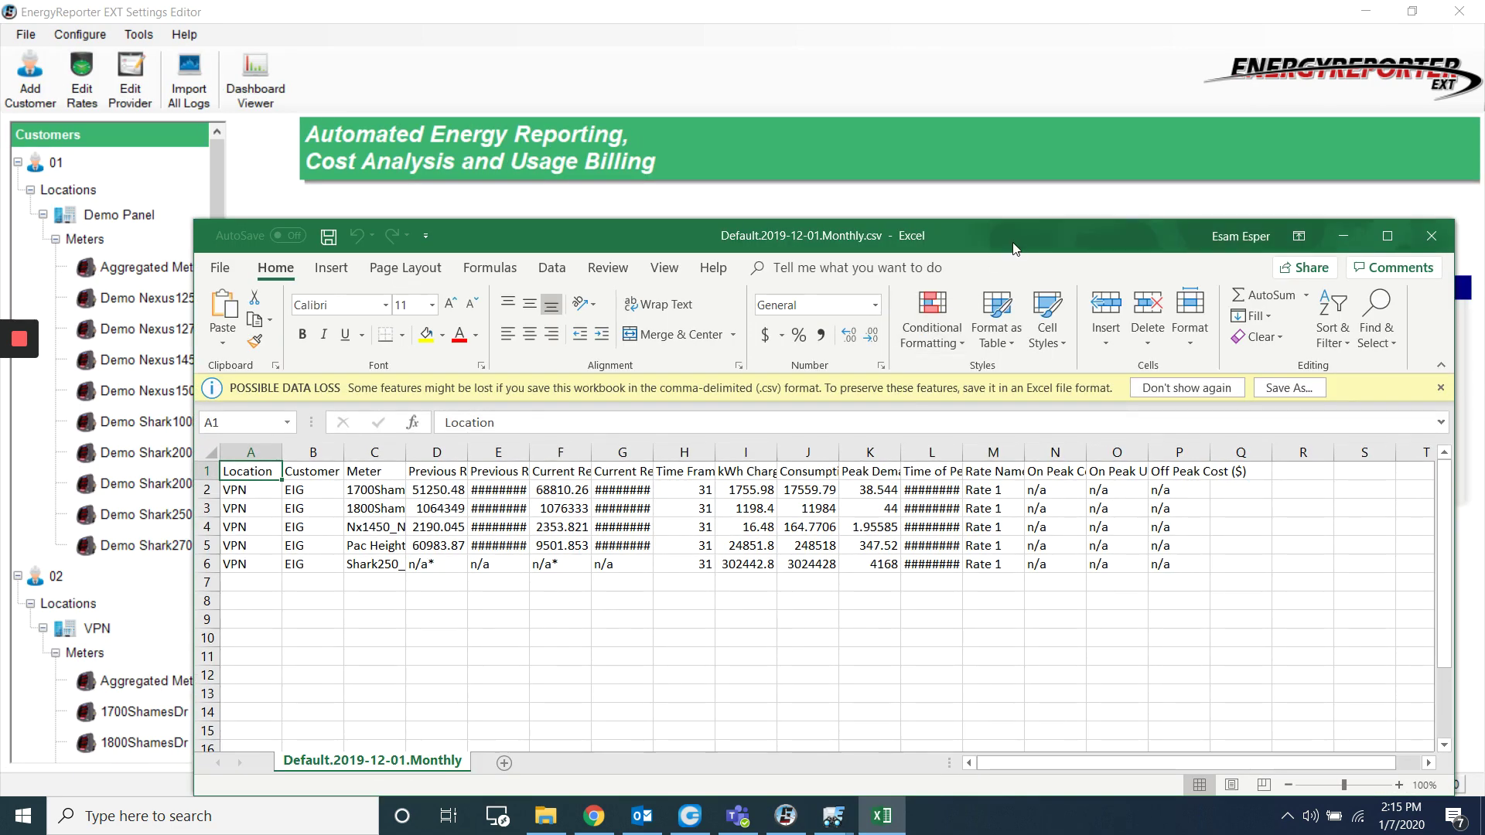
- Check the CSV's Location, Customer and Meter columns, fitting the Meter column to its contents, and close the workbook without saving
double_click(1016, 247)
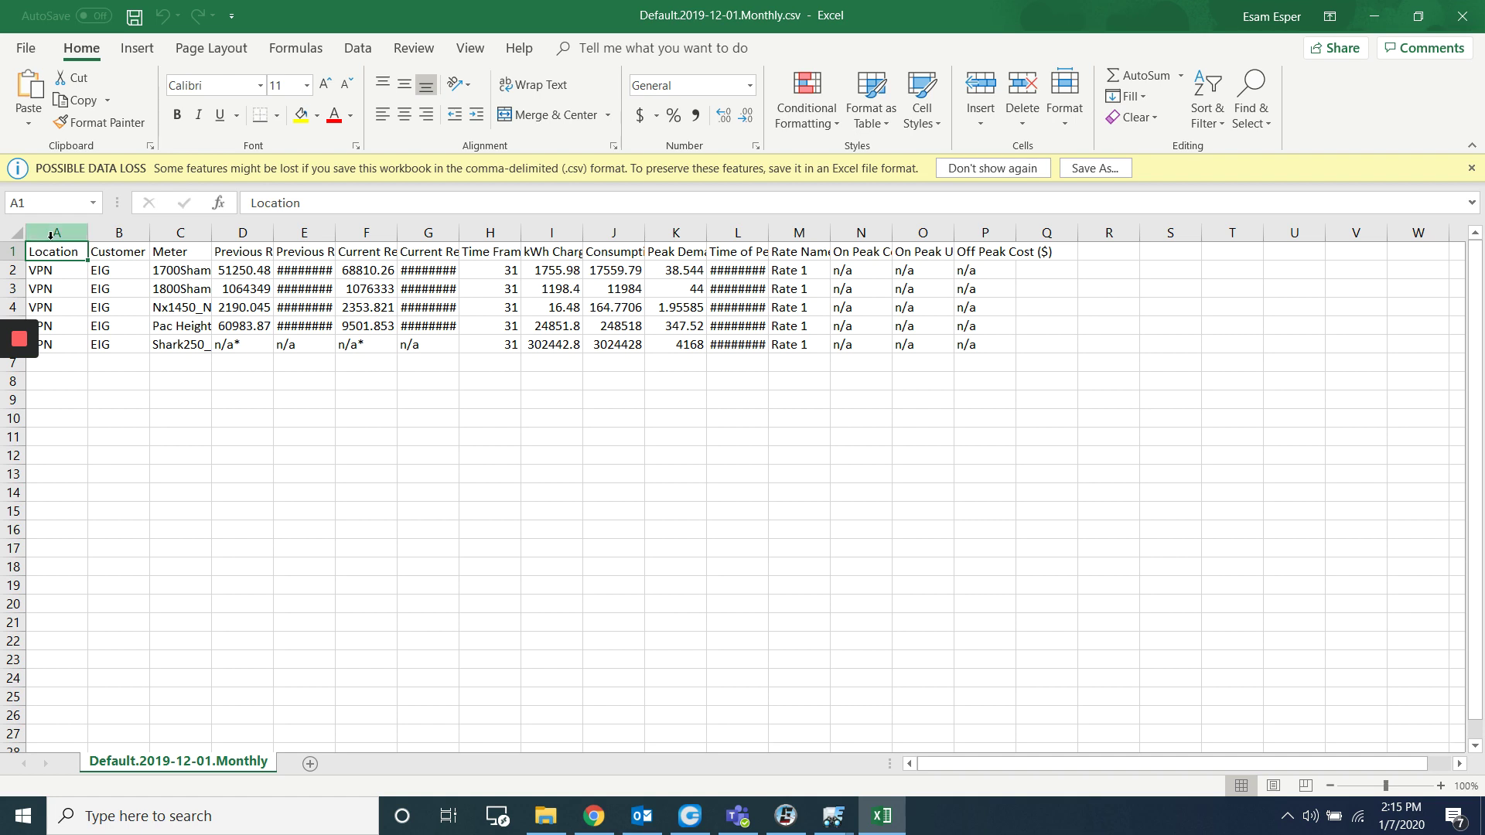
click(122, 253)
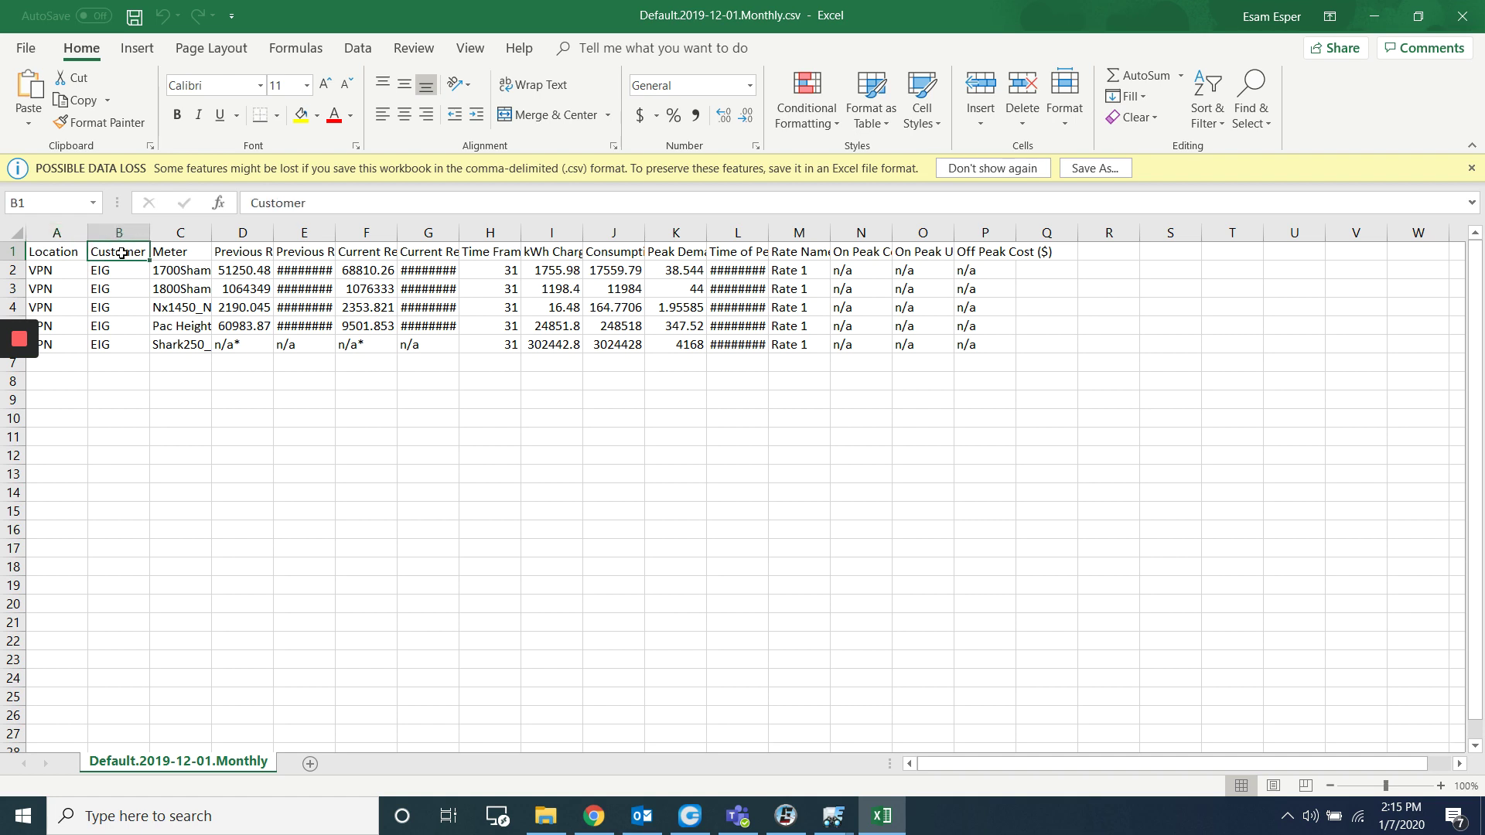
double_click(211, 237)
click(216, 233)
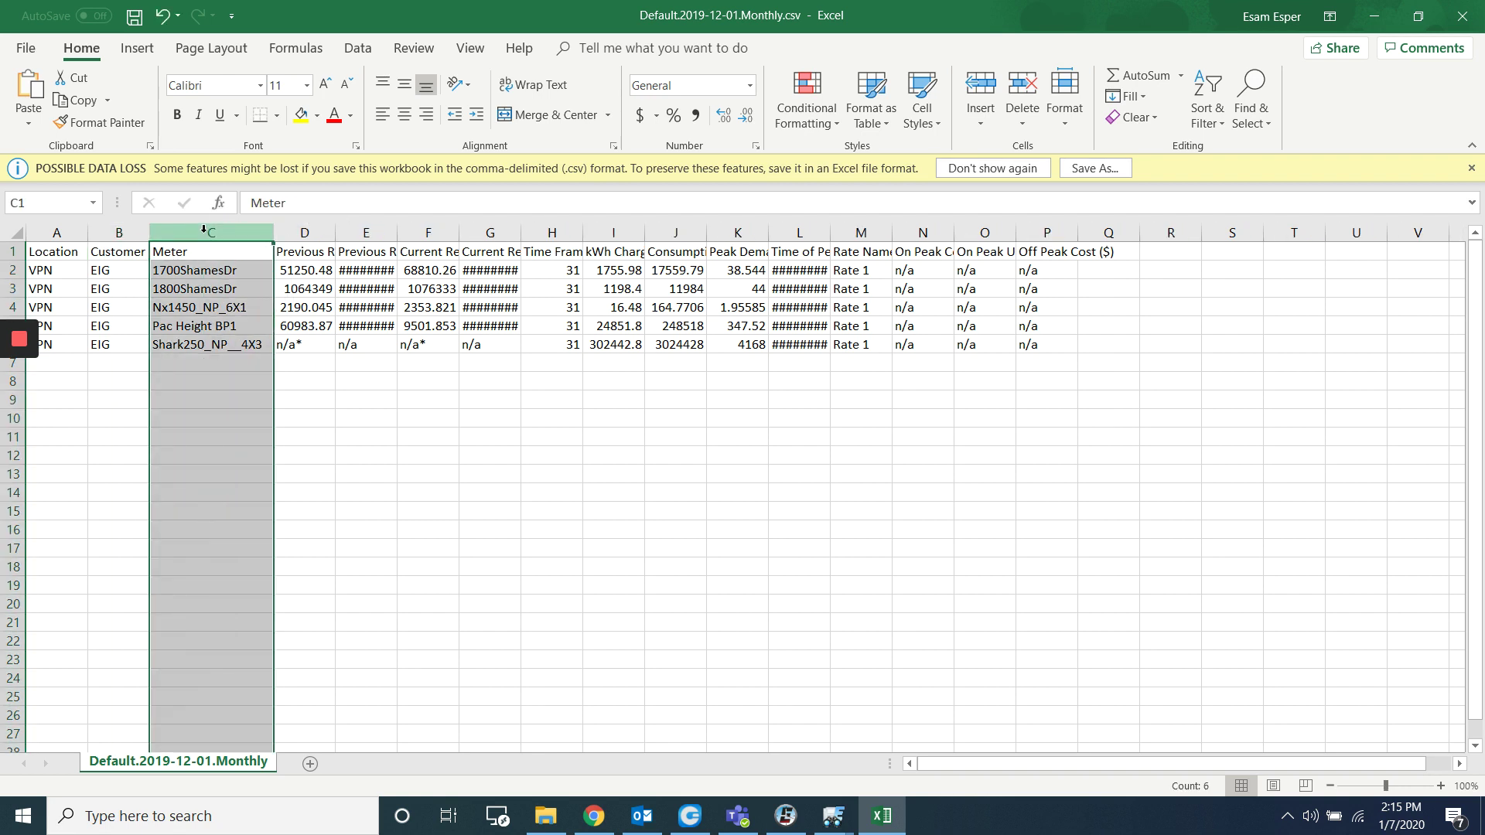
click(1472, 16)
click(743, 431)
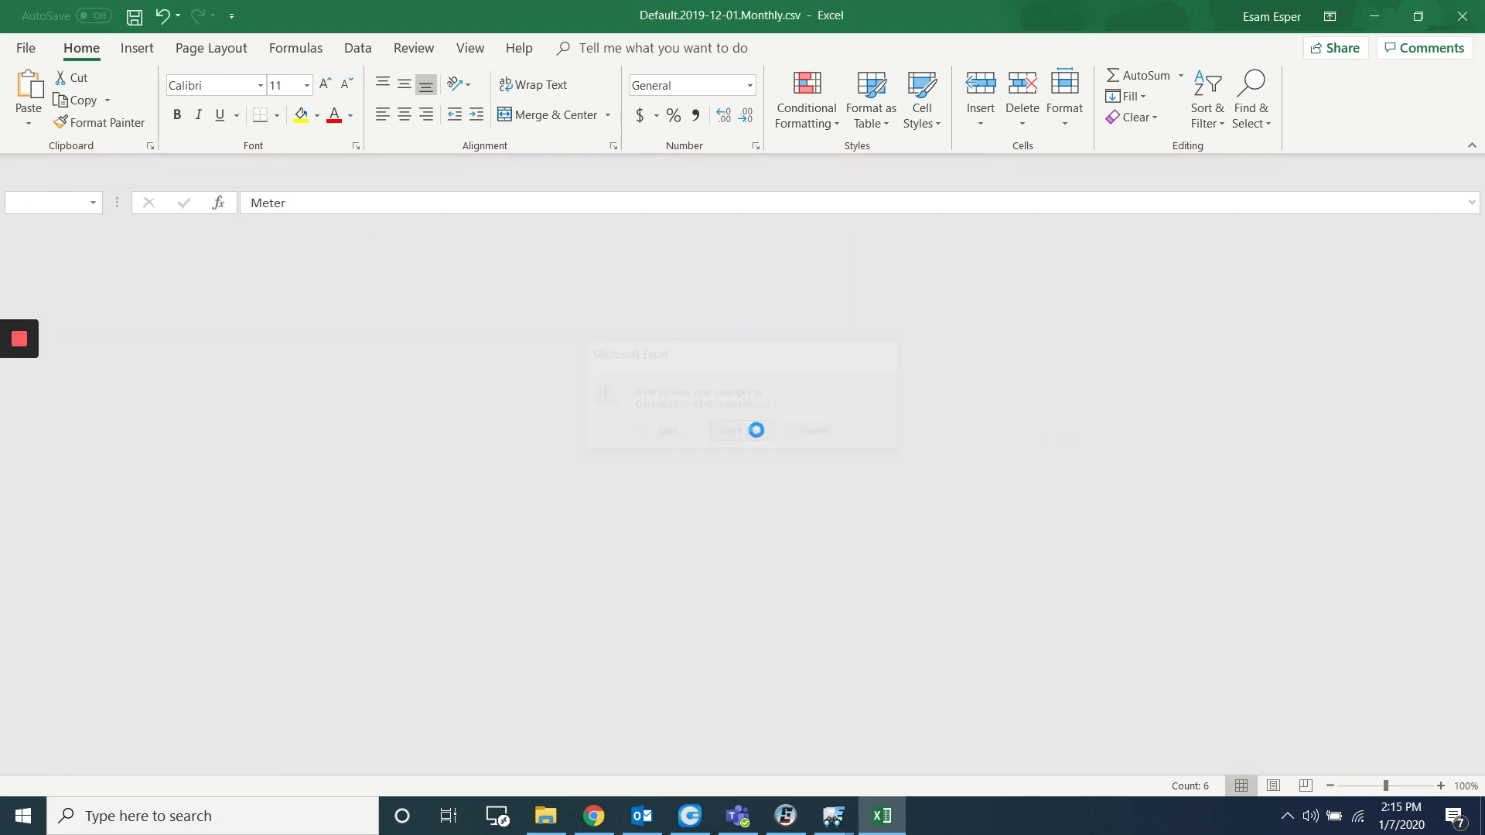
- In File Explorer, browse from Windows (C:) to Users\Public\Public Documents\Electro Industries\E-Billing Ext\Reports\Custom Usage
click(545, 816)
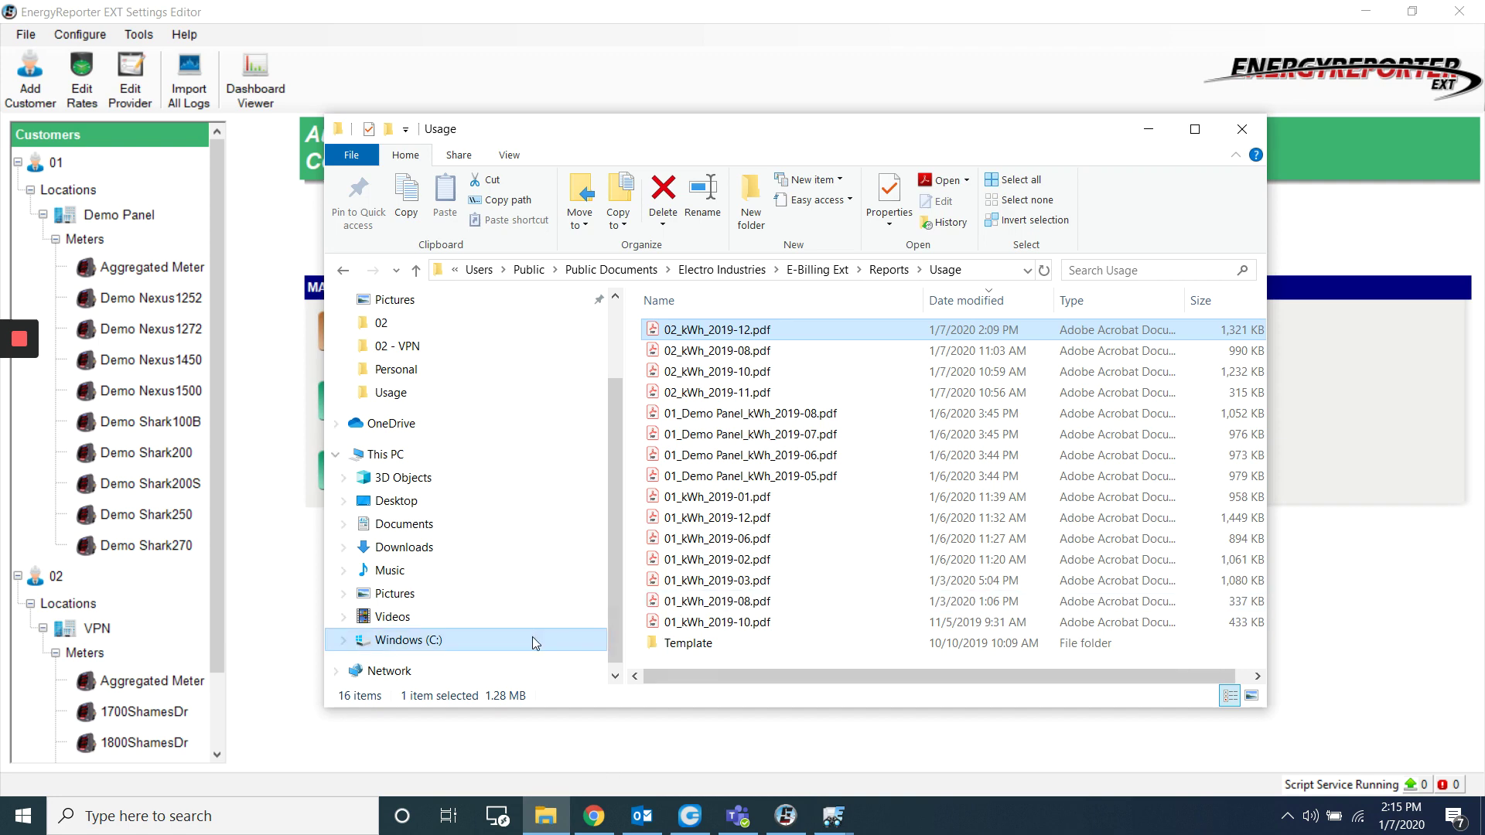
click(443, 643)
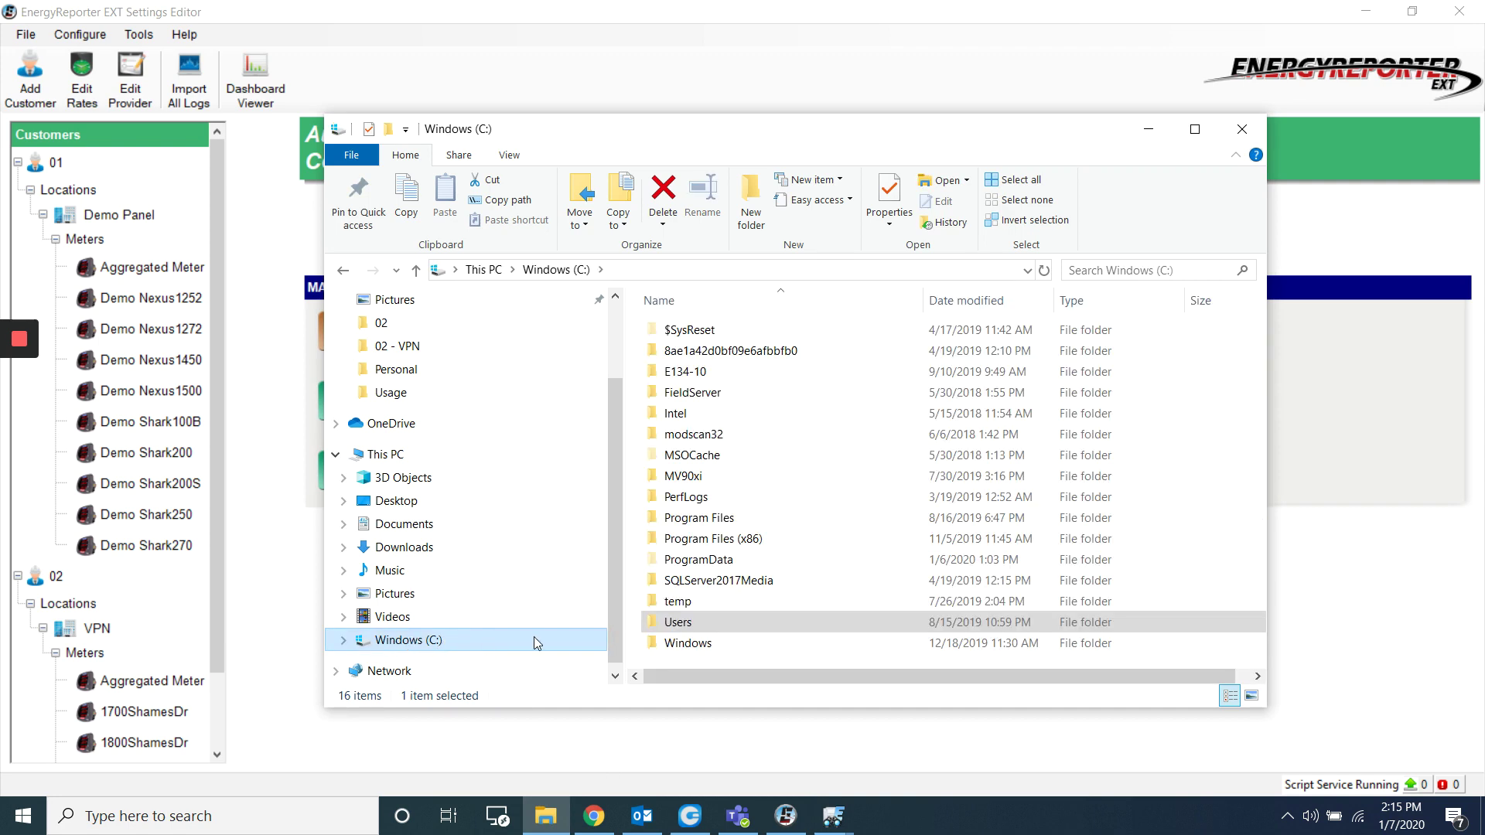
double_click(713, 626)
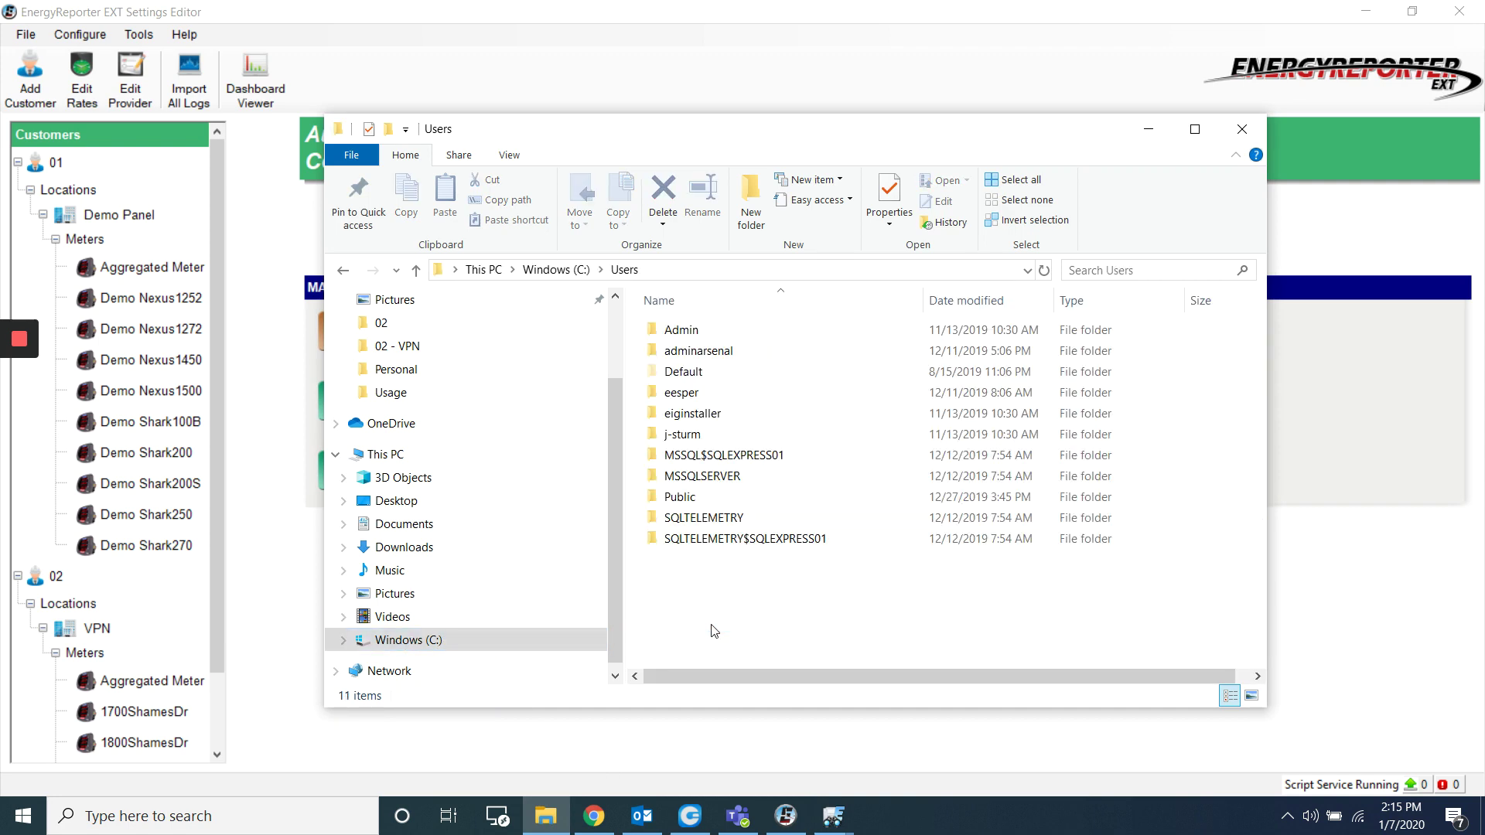
double_click(713, 499)
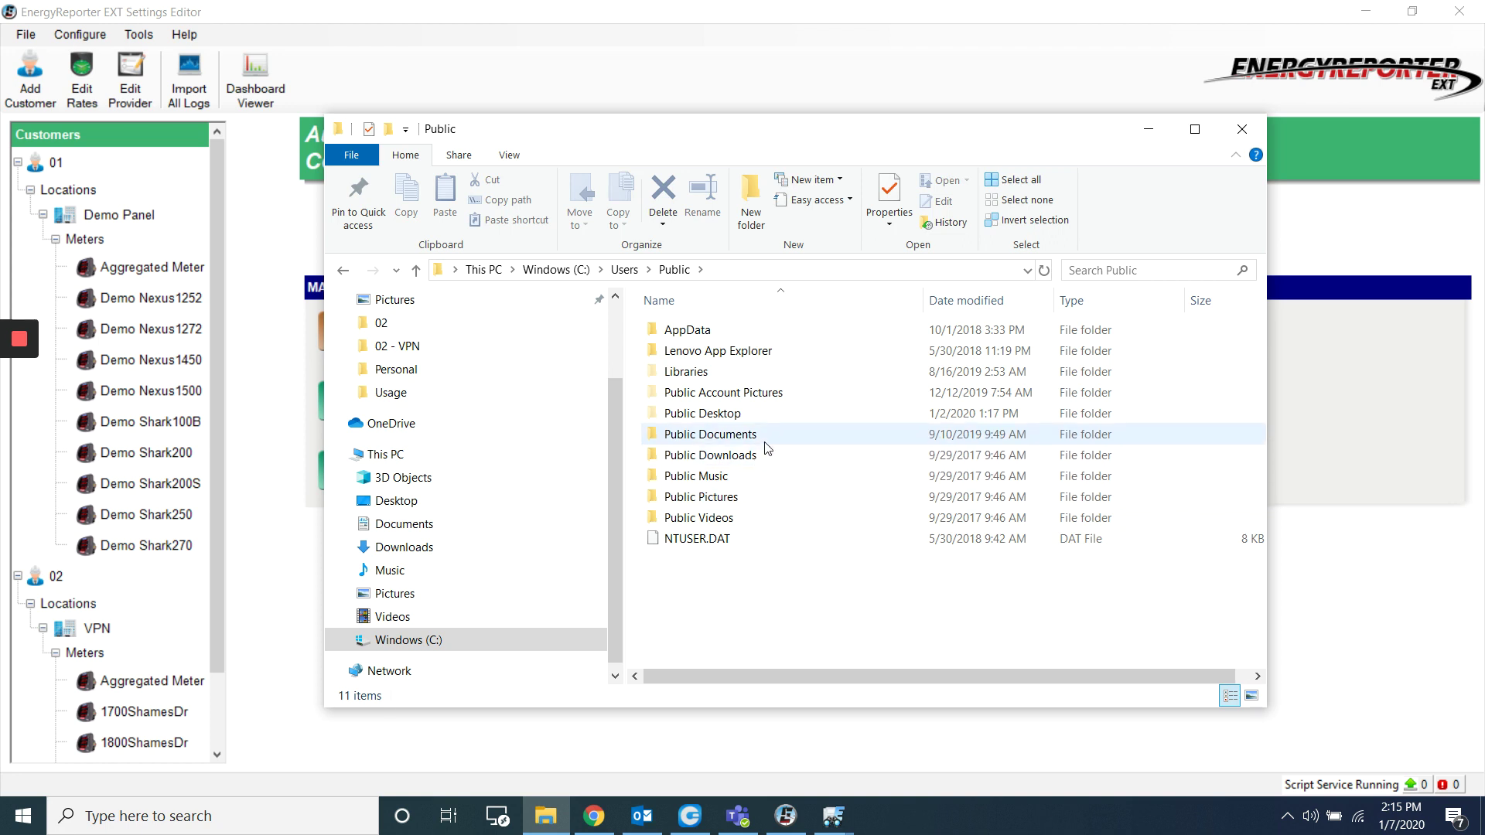
double_click(765, 441)
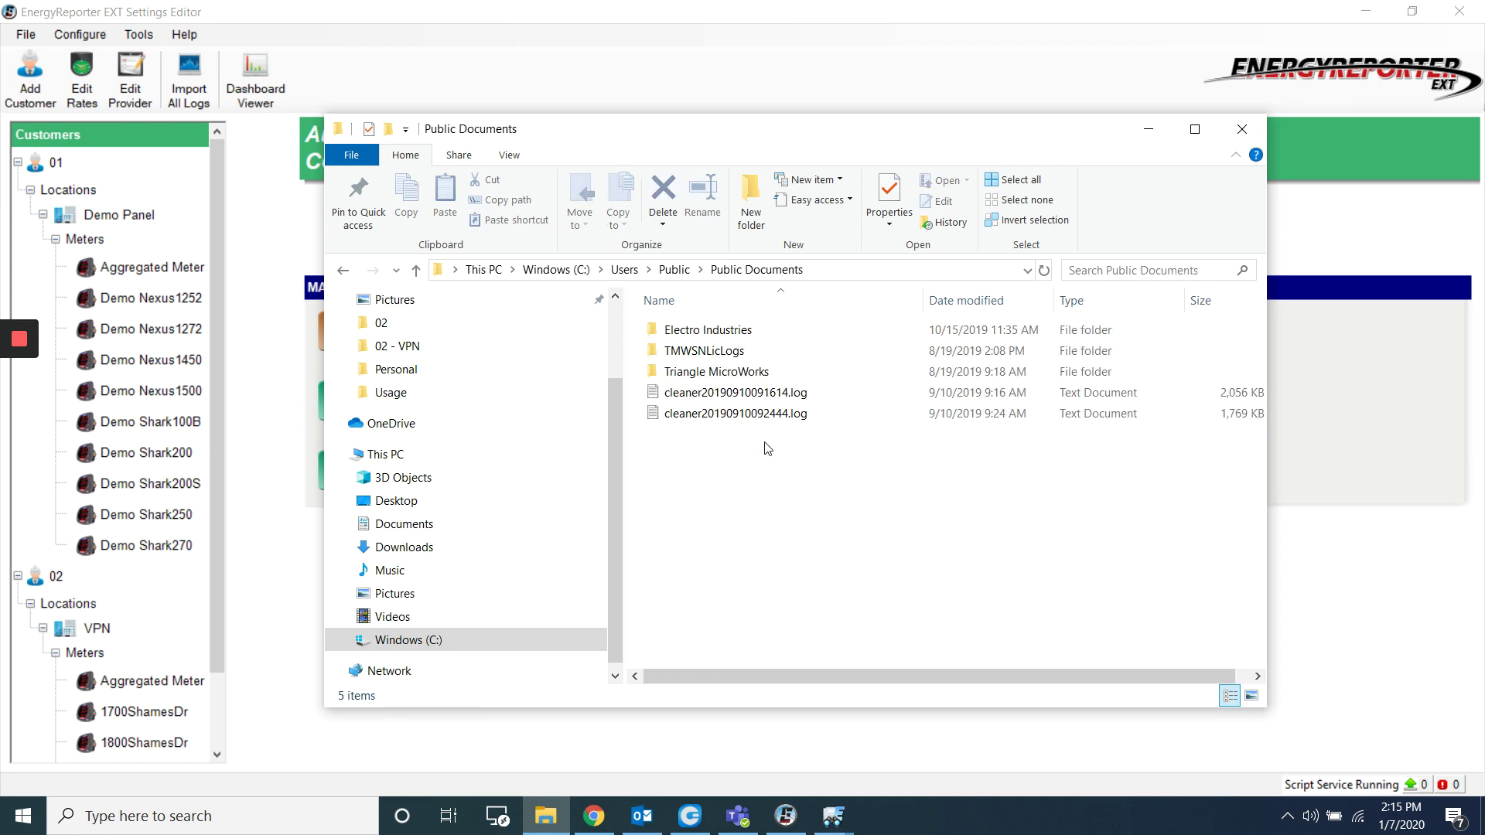
double_click(750, 339)
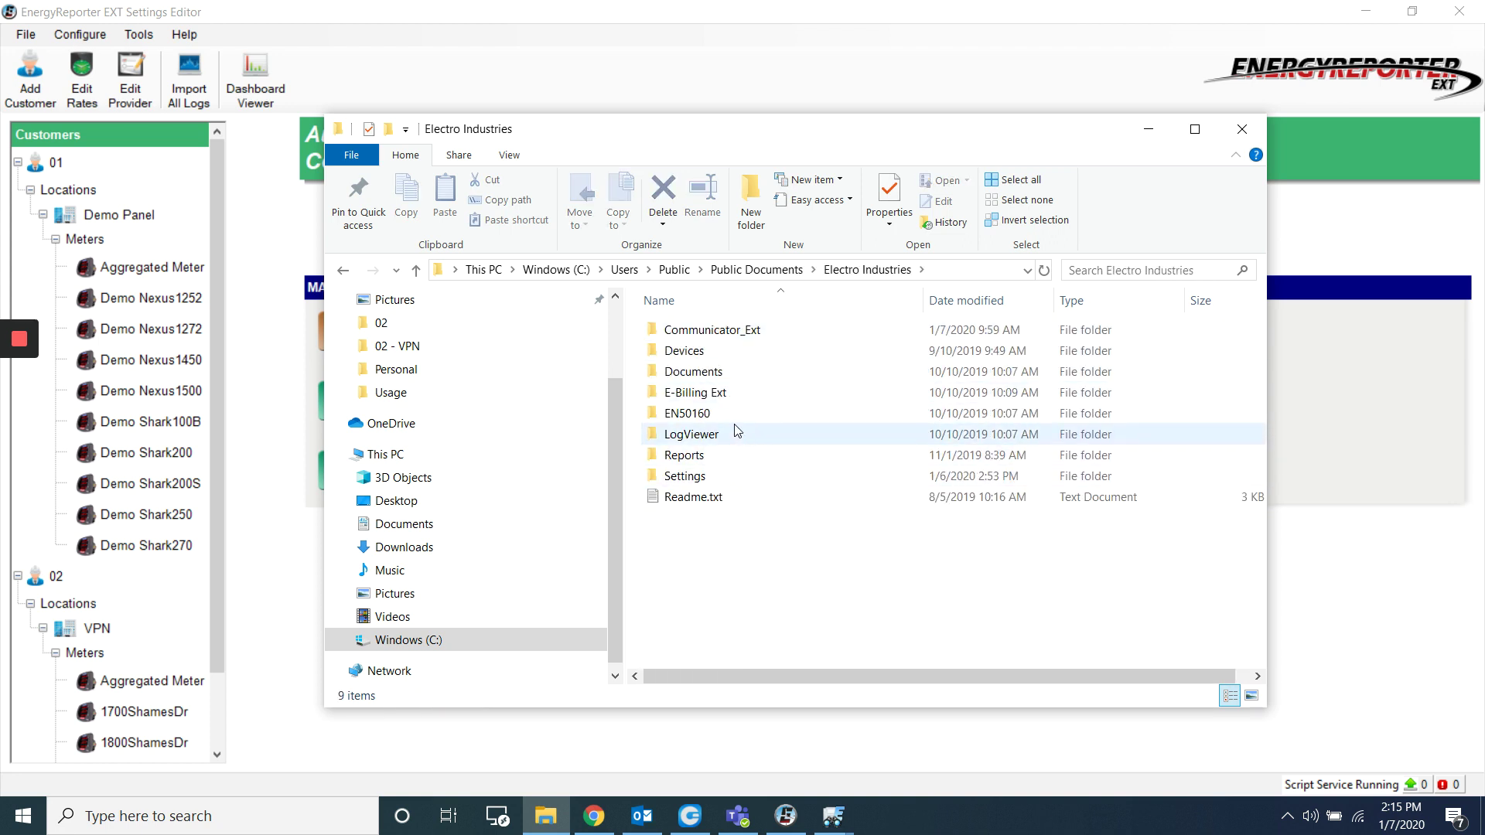
click(757, 398)
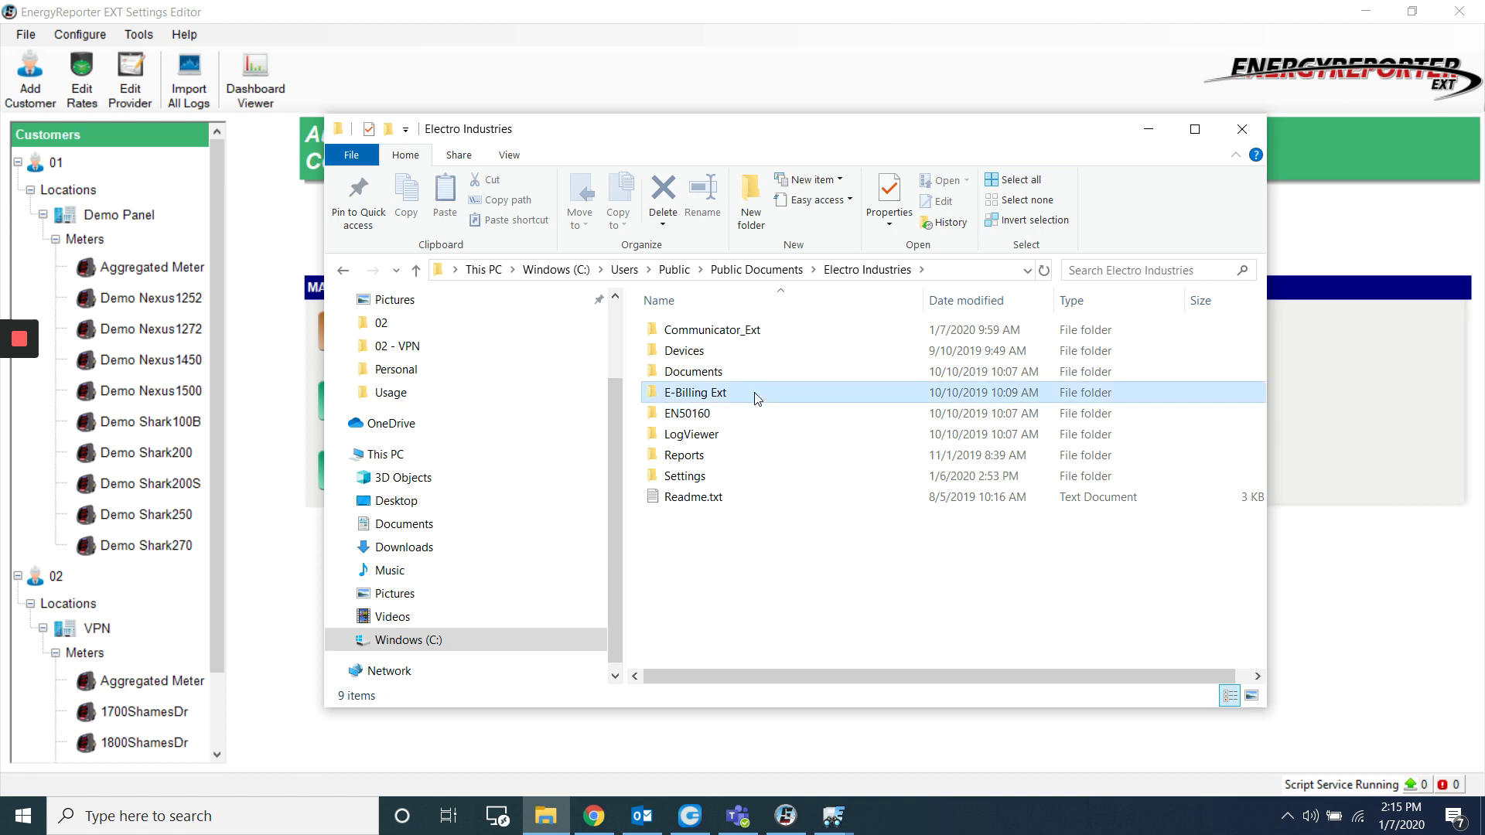
double_click(757, 396)
double_click(700, 331)
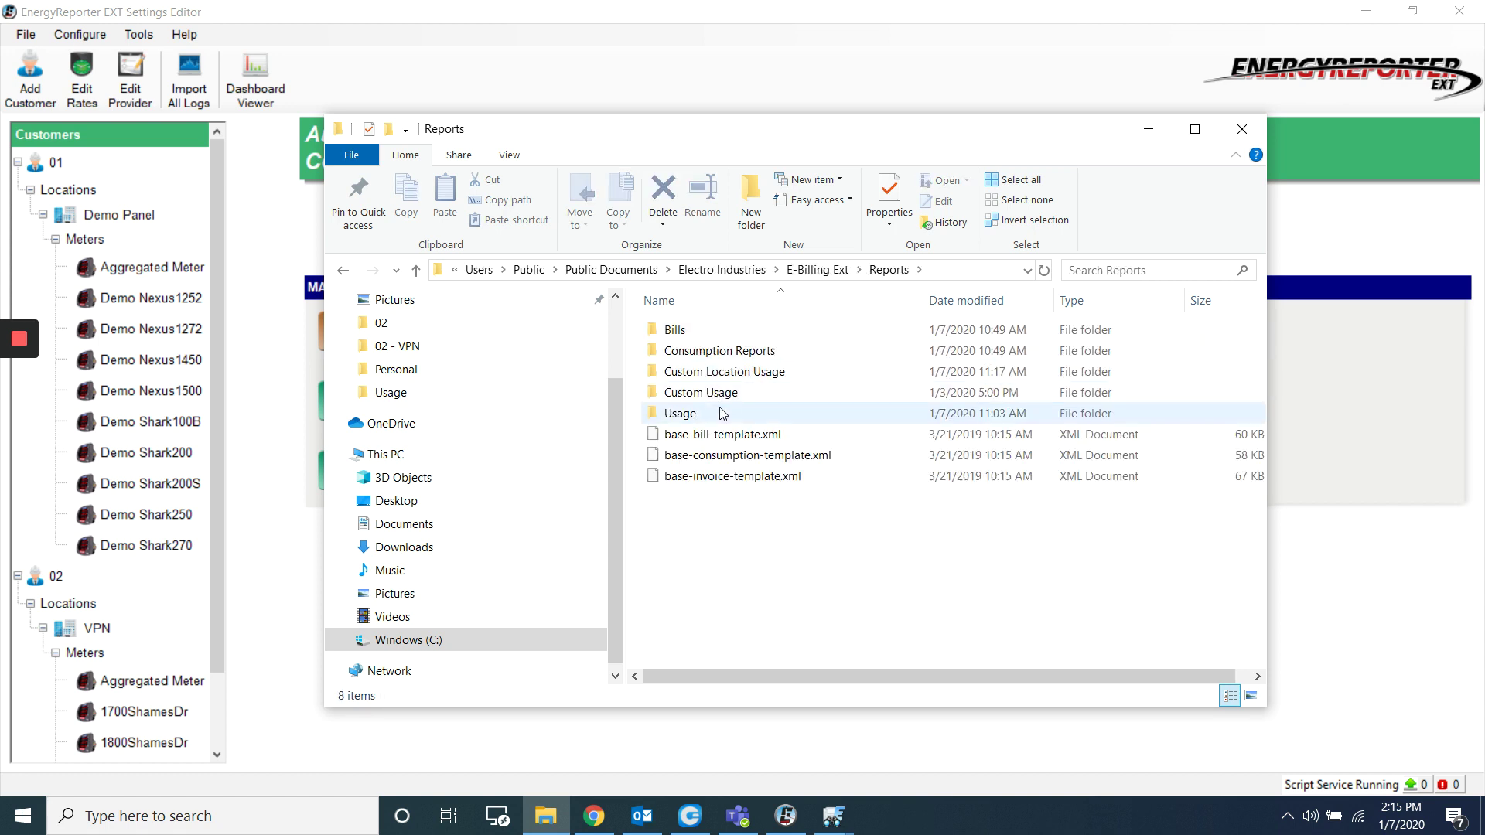
double_click(757, 396)
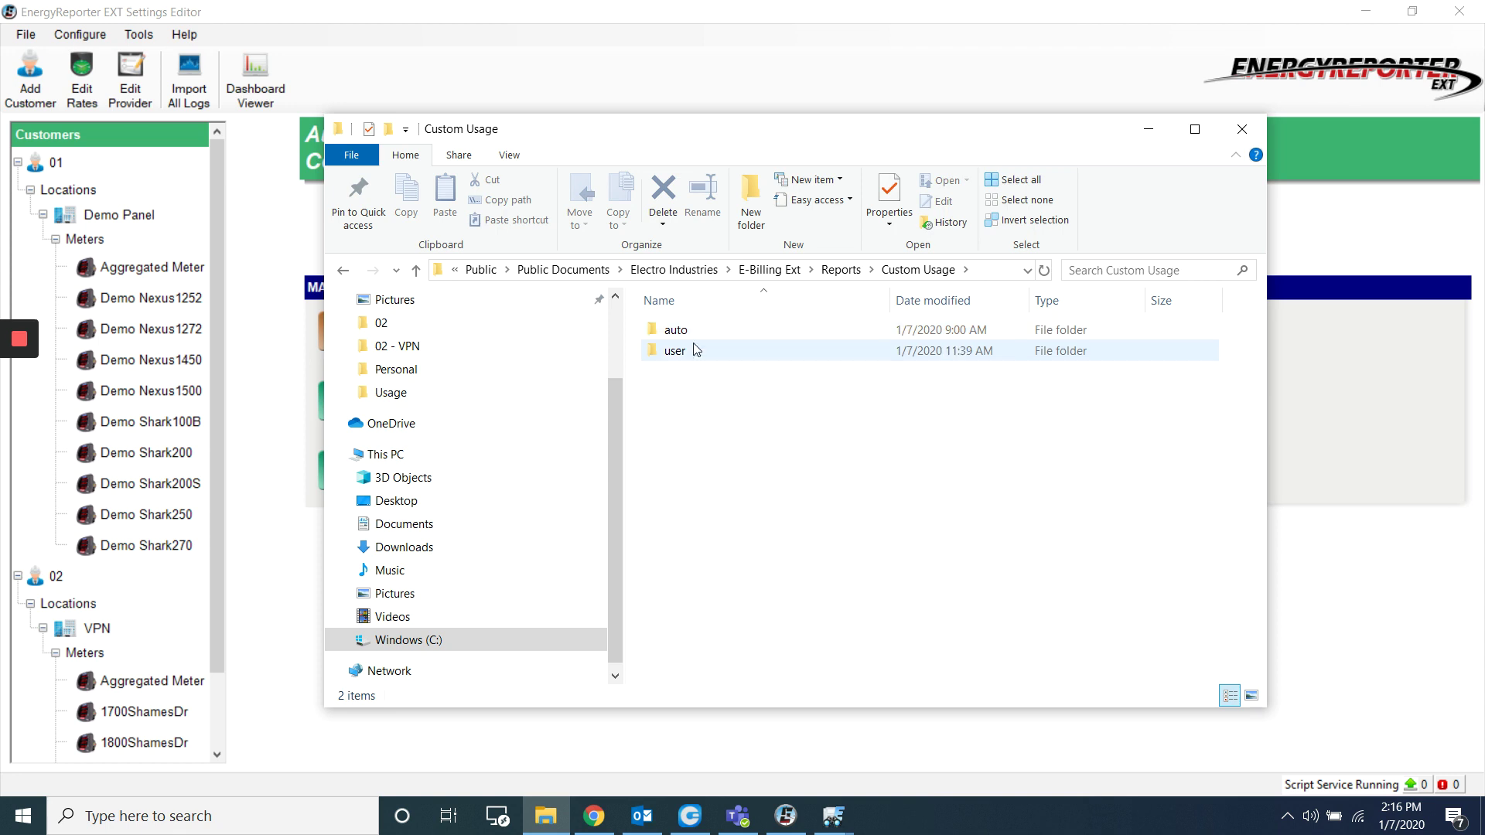
- Browse into the user folder and its 02 subfolder, and open the stored report Default.2019-12-01.Monthly.csv
click(724, 356)
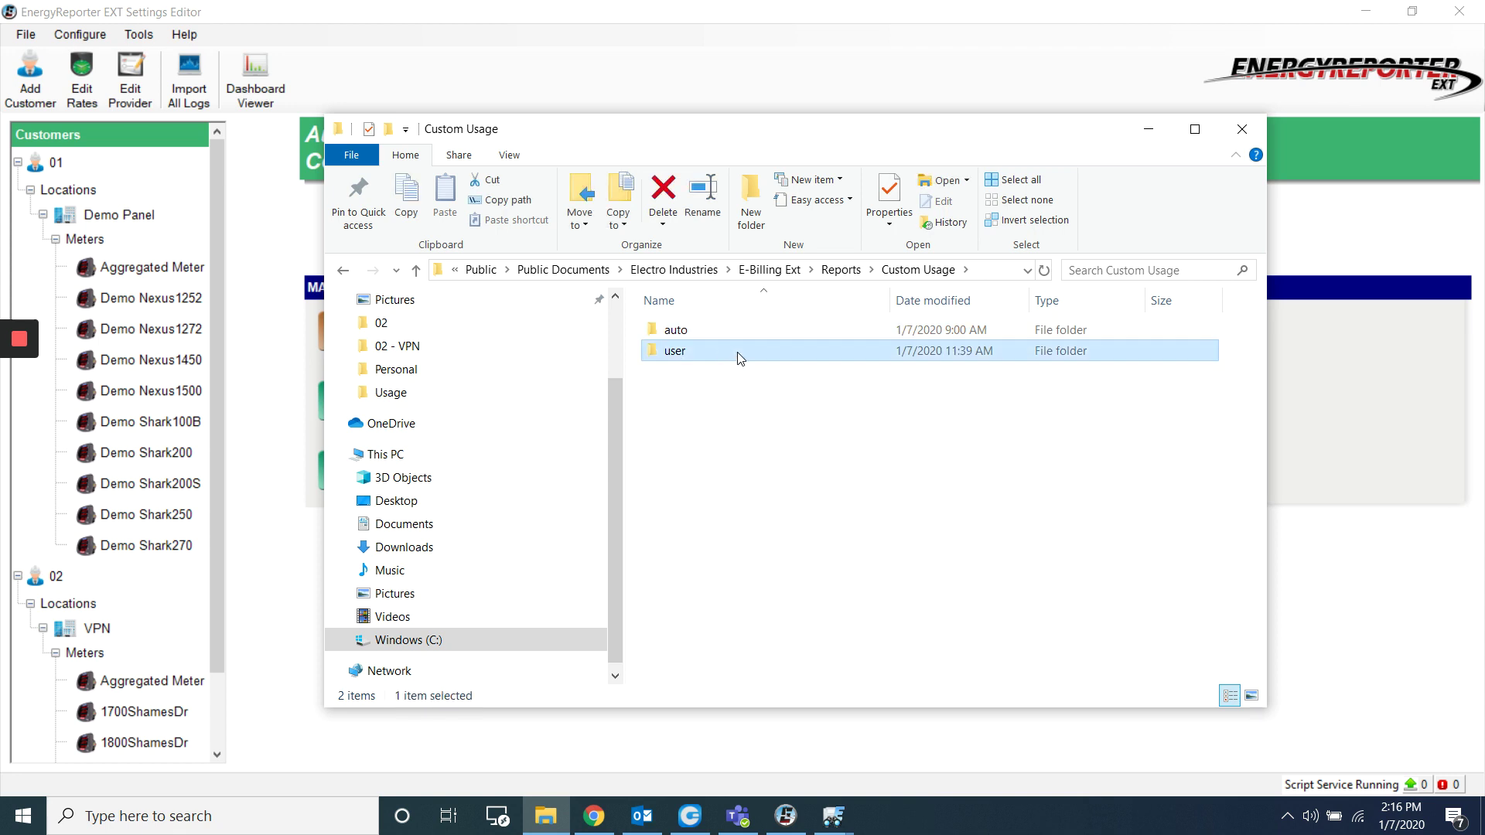
double_click(738, 358)
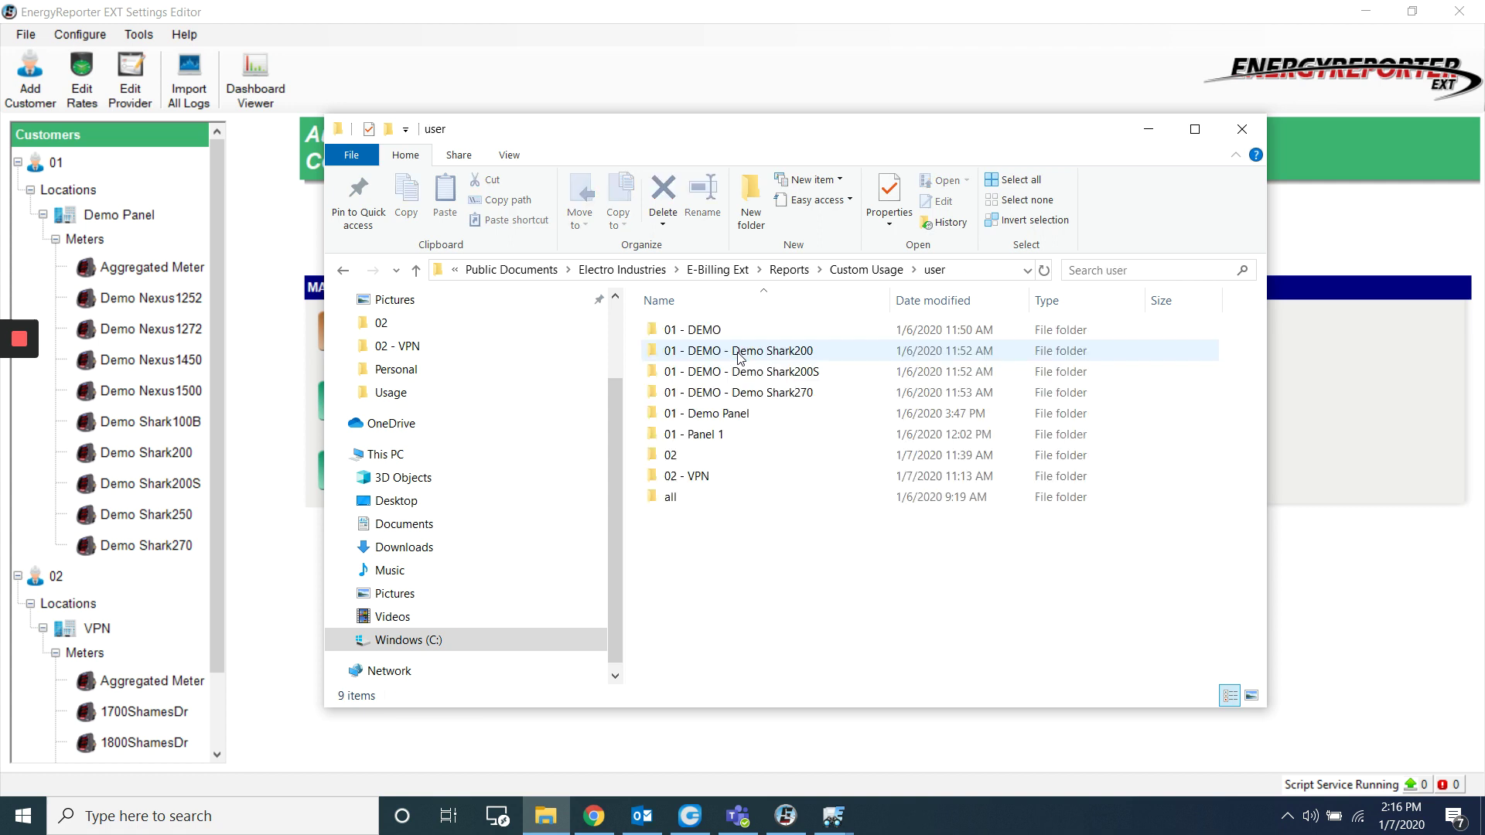
double_click(749, 457)
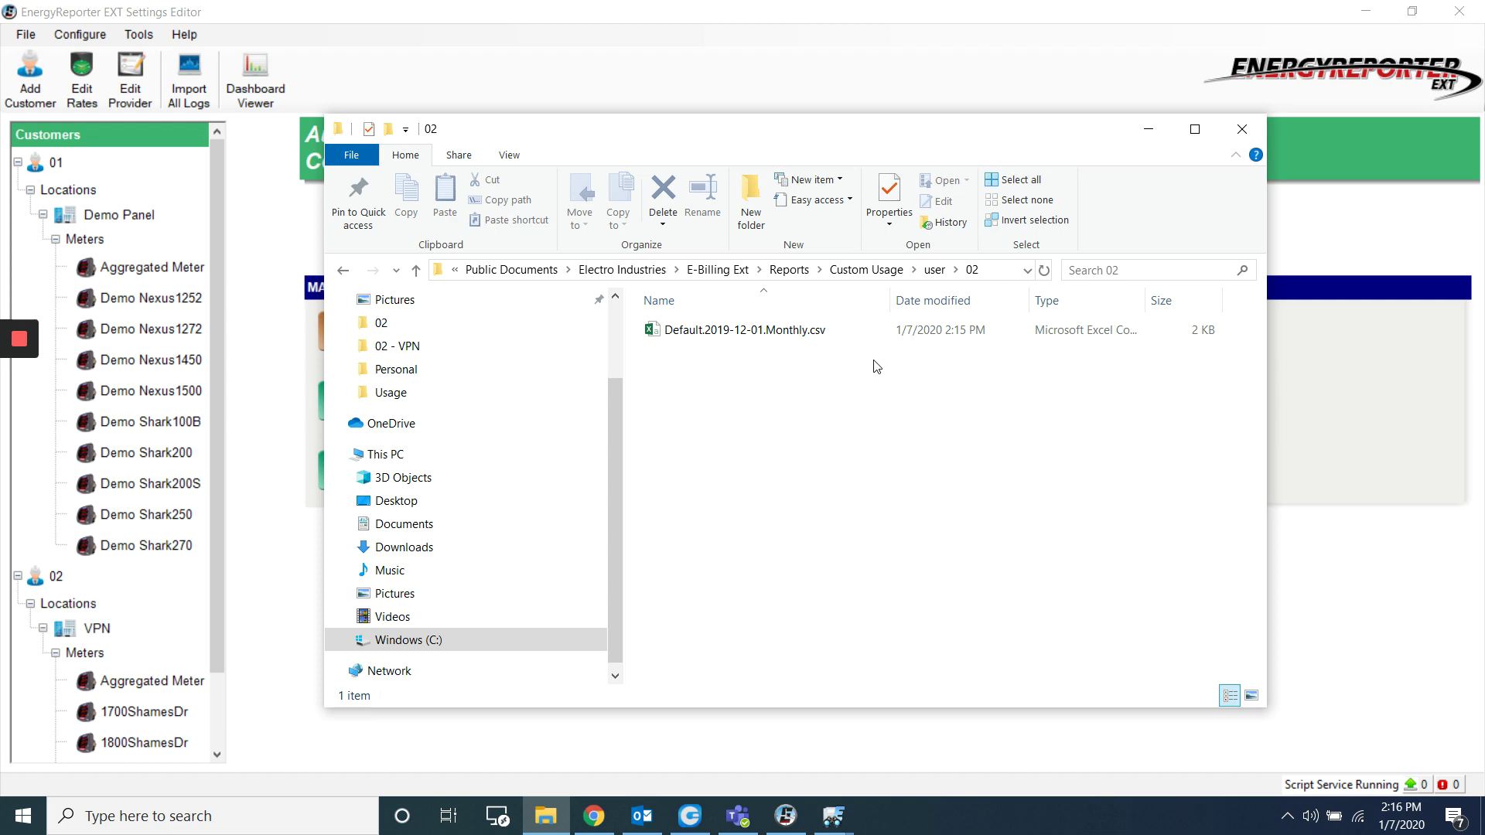
double_click(772, 331)
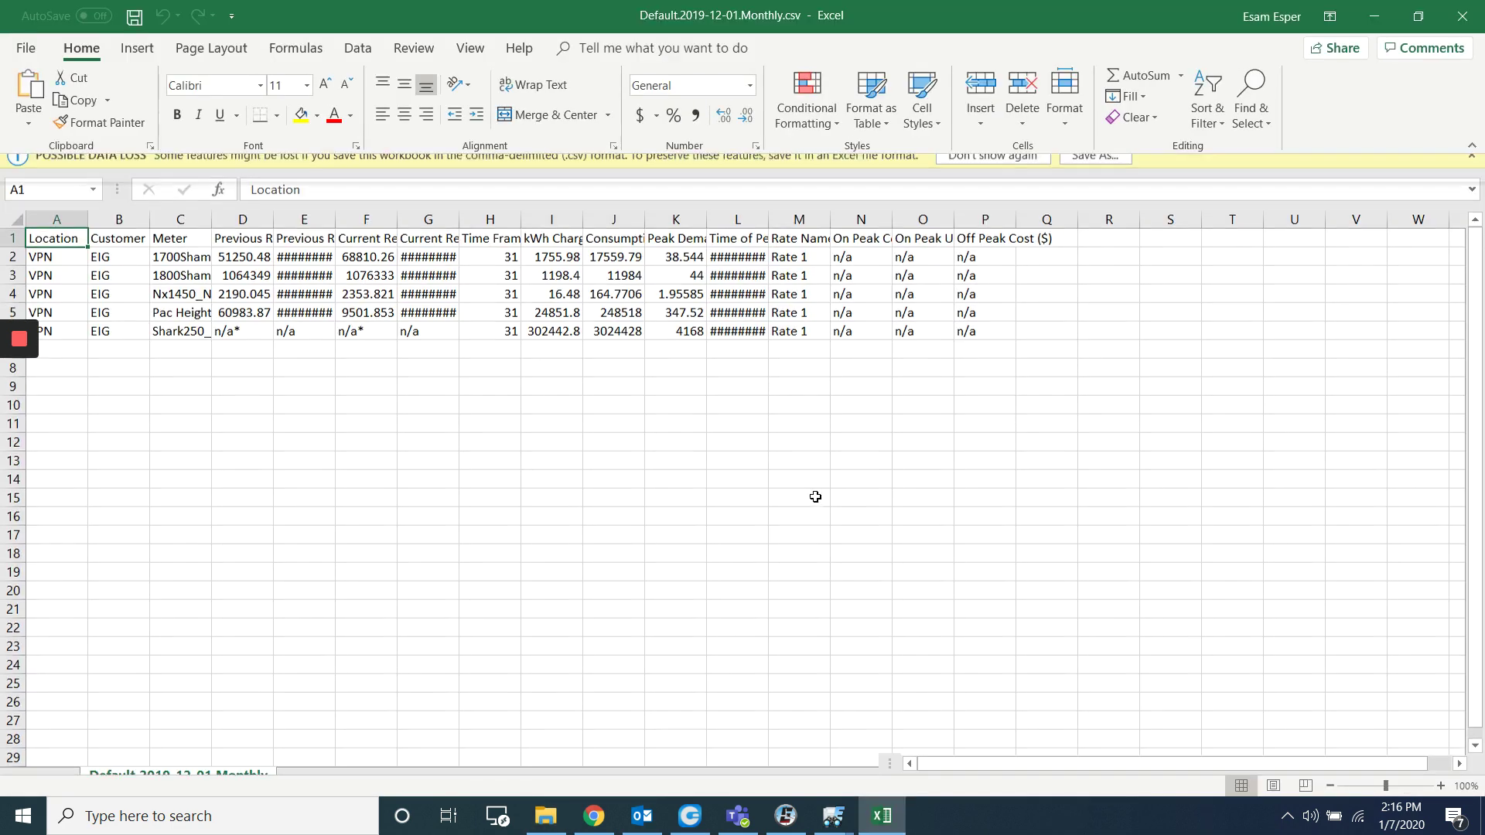
- Close the CSV workbook and the File Explorer window to return to the EnergyReporter EXT Settings Editor
click(1461, 17)
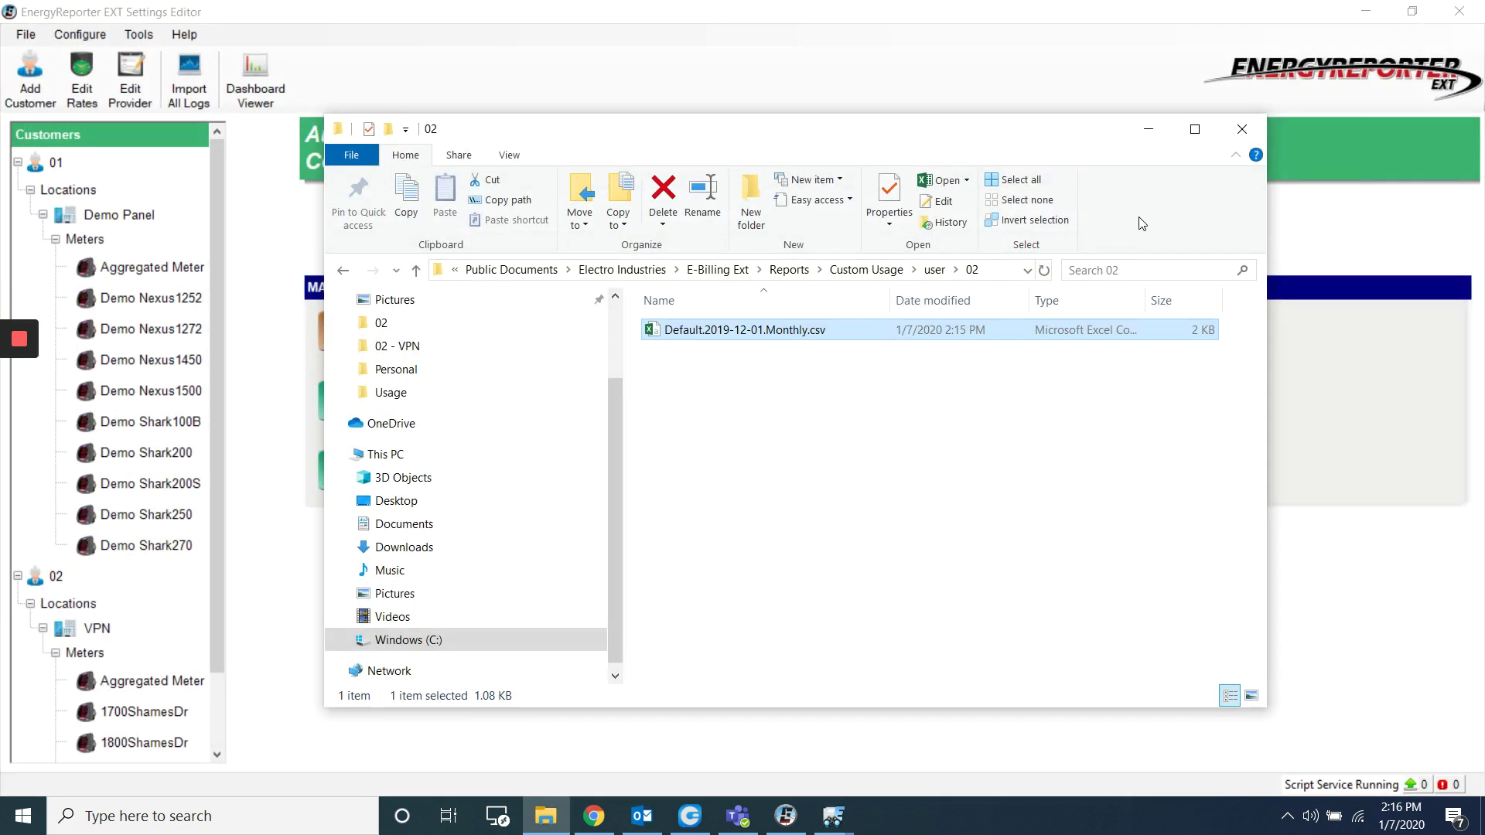
click(1243, 128)
mouse_move(23, 339)
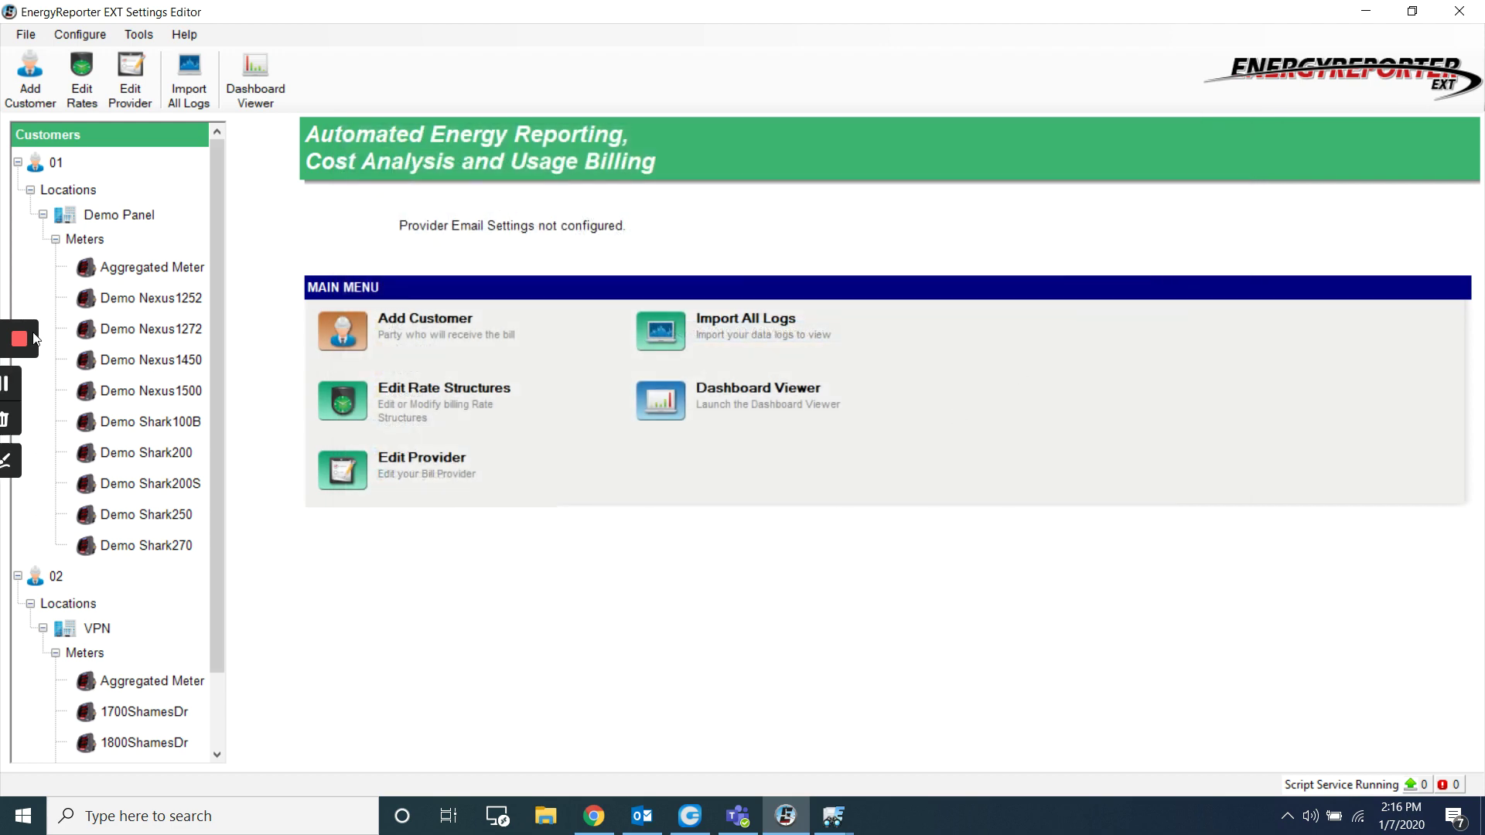